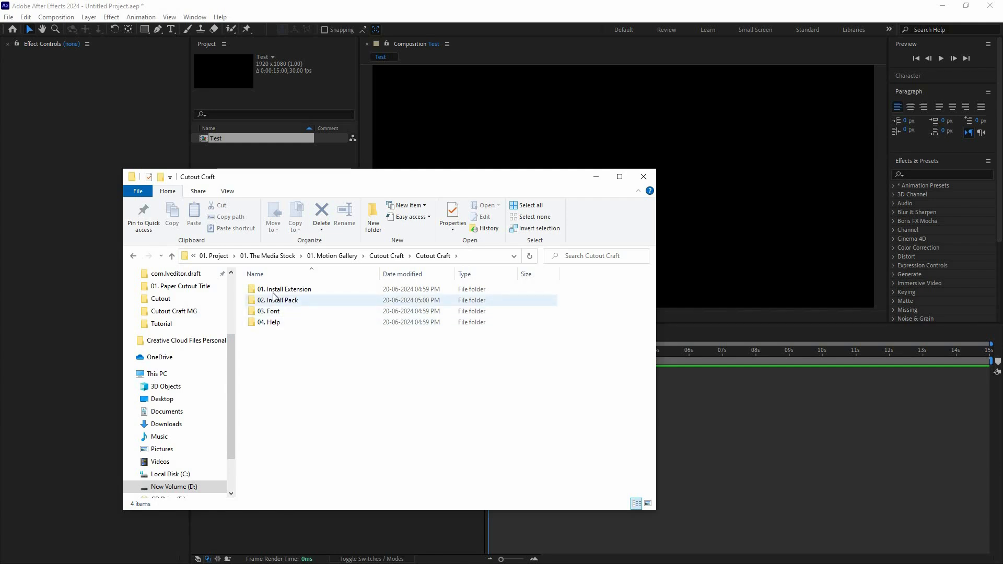
Open ZXP Installer Link.txt from the 01. Install Extension folder and view the aescripts.com/learn/zxp-installer/ download page in the browser.
{"action": "left_click", "coordinate": [291, 293]}
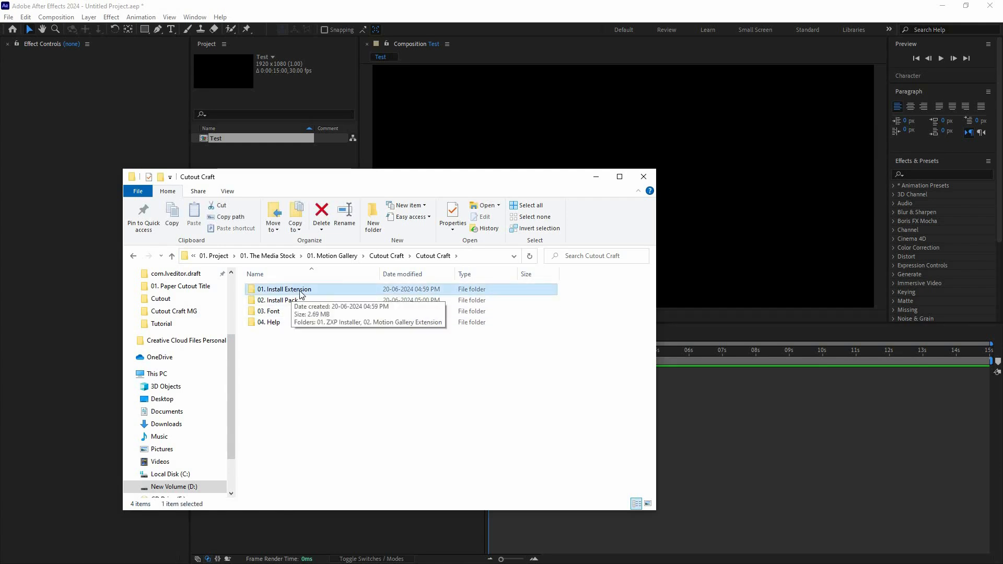
{"action": "double_click", "coordinate": [300, 291]}
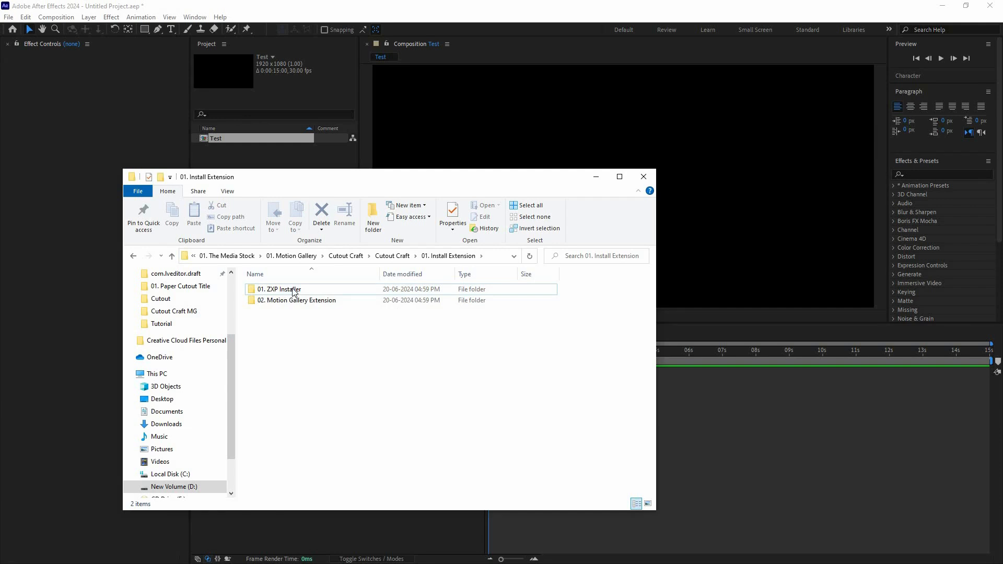
{"action": "left_click", "coordinate": [308, 291]}
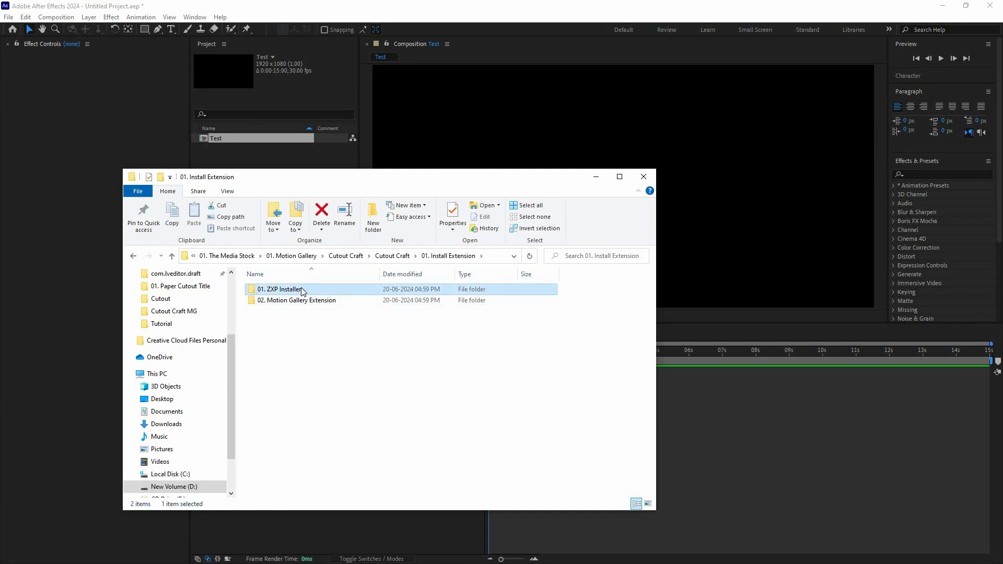
{"action": "double_click", "coordinate": [280, 292]}
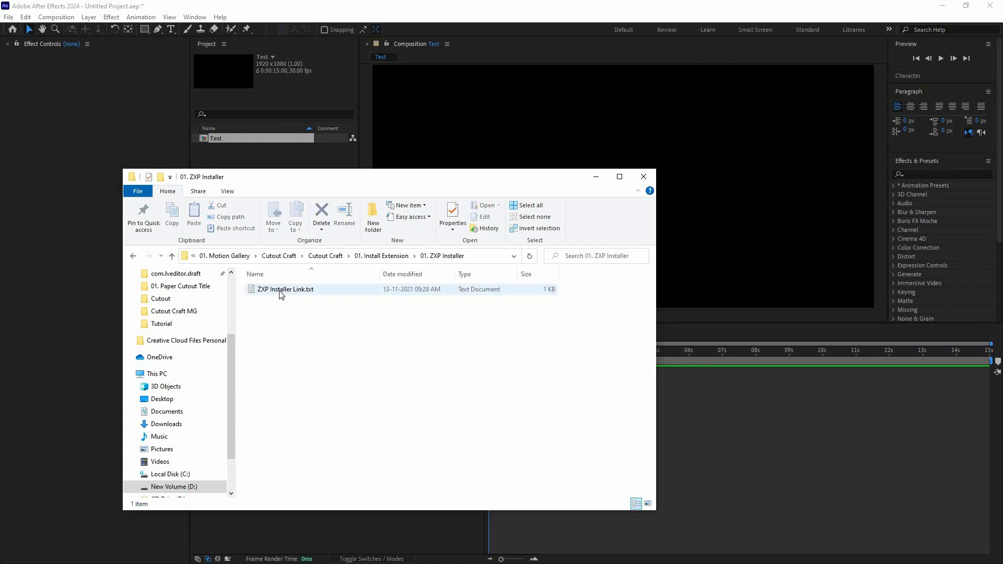
{"action": "left_click", "coordinate": [279, 290]}
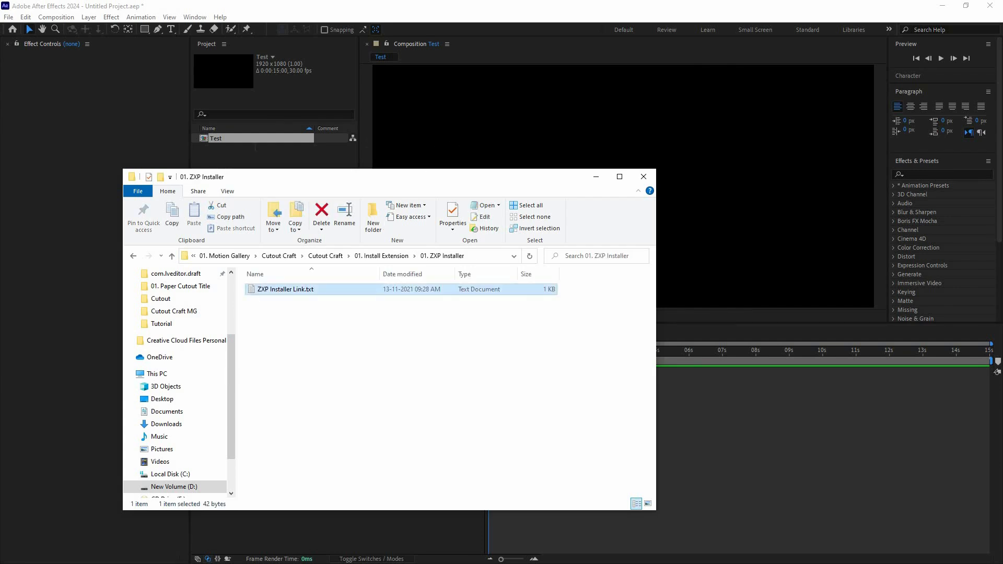
{"action": "double_click", "coordinate": [278, 290]}
{"action": "key", "text": "shift+Home"}
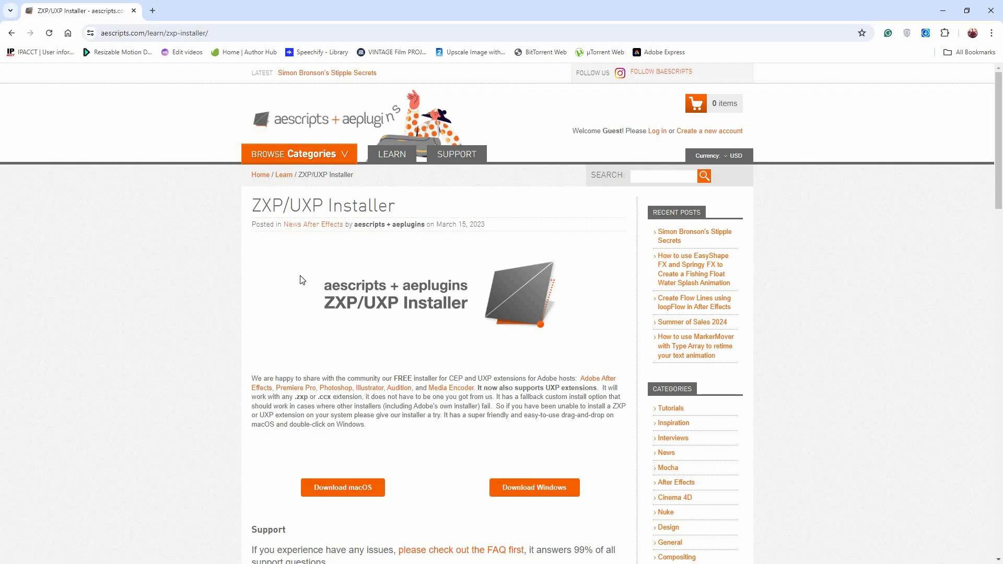
{"action": "scroll", "coordinate": [302, 281], "scroll_direction": "down", "scroll_amount": 3}
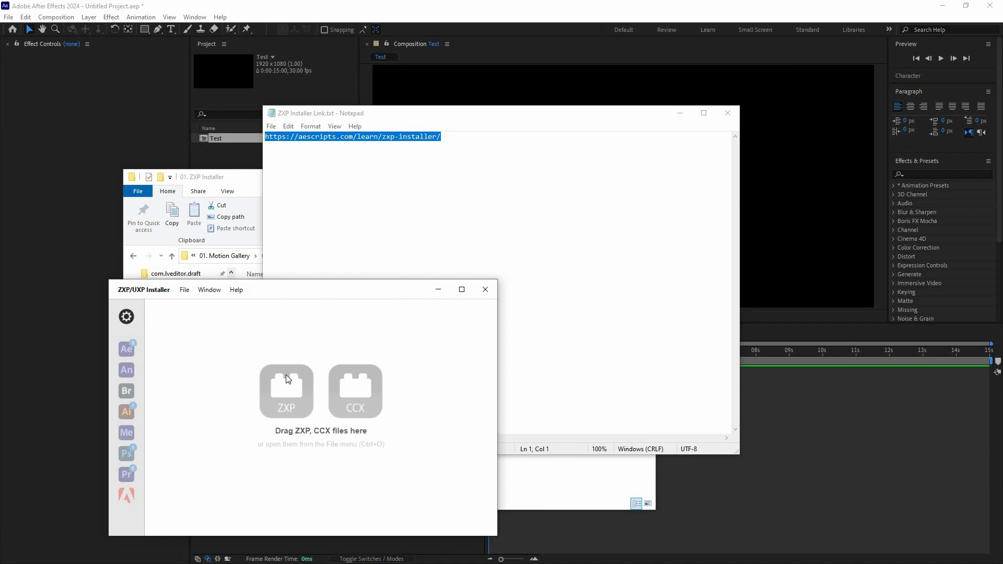
Close the link text file and load MotionGallery 1.5.3.zxp from the 02. Motion Gallery Extension folder into the ZXP/UXP Installer.
{"action": "left_click", "coordinate": [728, 113]}
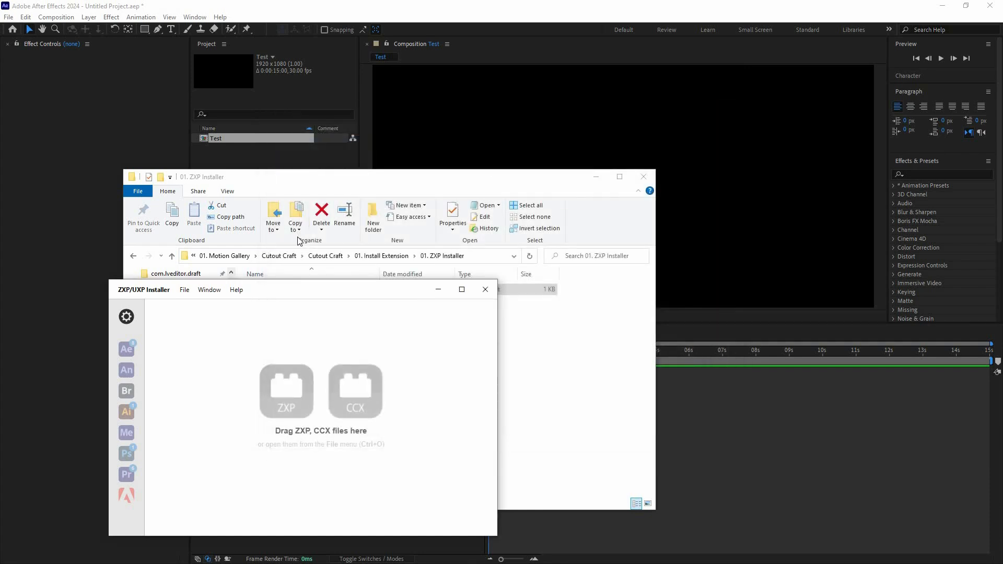
{"action": "left_click_drag", "start_coordinate": [225, 176], "coordinate": [388, 157]}
{"action": "key", "text": "BackSpace"}
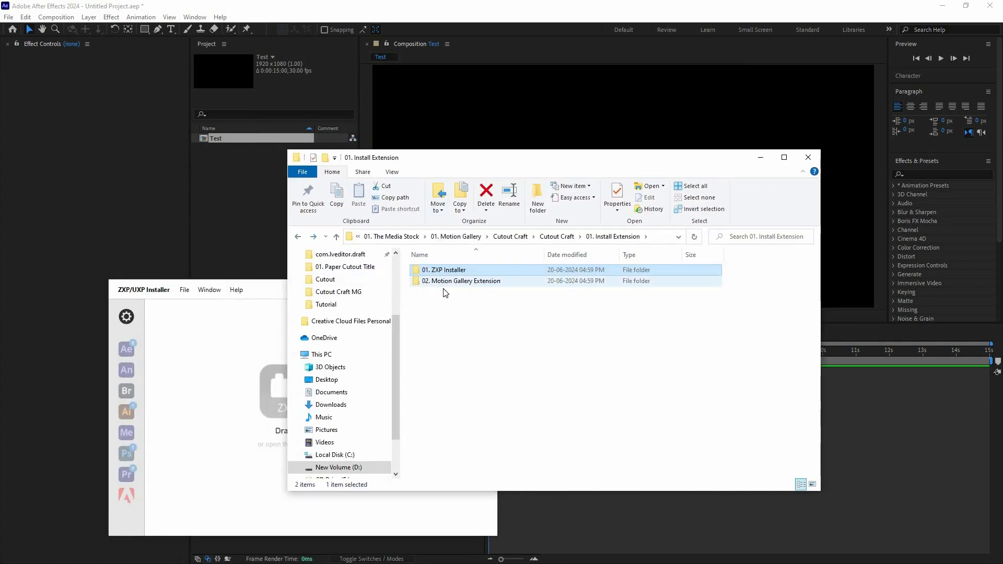
{"action": "left_click", "coordinate": [451, 282]}
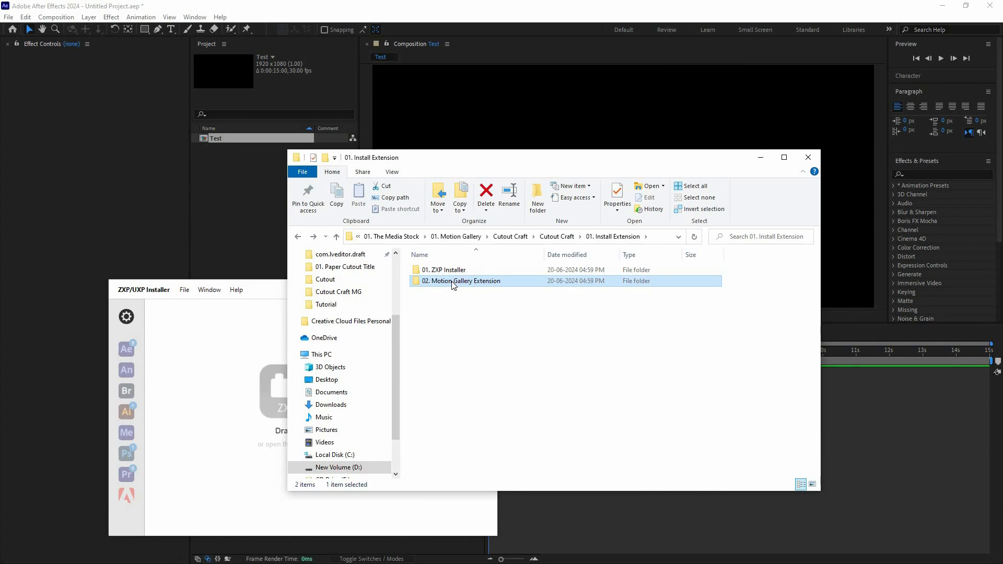
{"action": "left_click", "coordinate": [554, 269]}
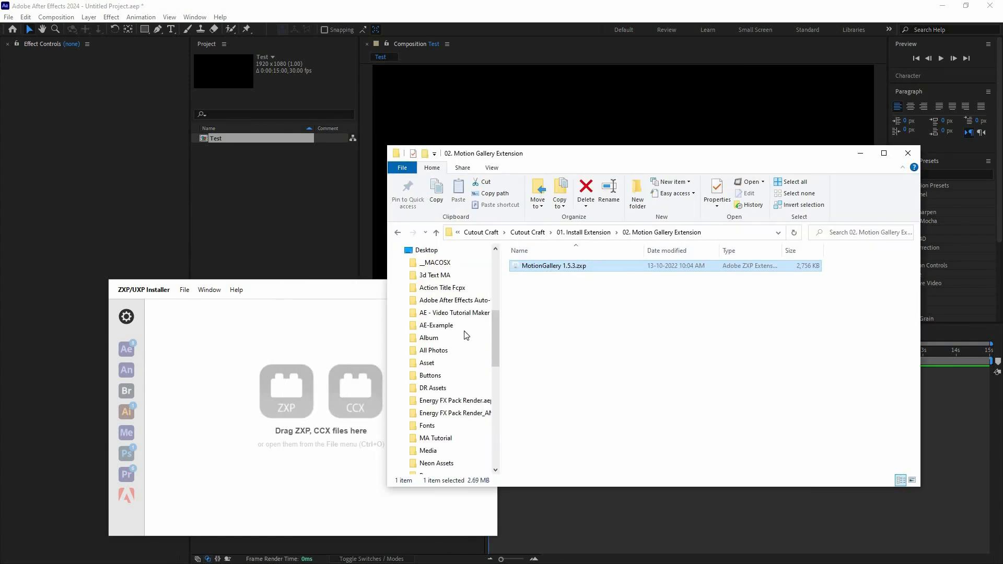
{"action": "left_click_drag", "start_coordinate": [554, 266], "coordinate": [304, 294]}
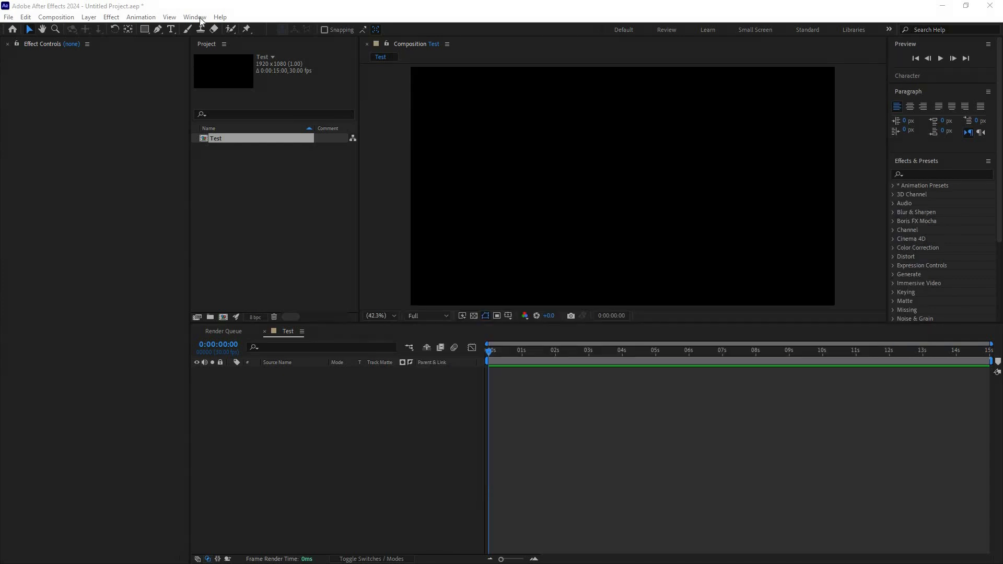
Open the Motion Gallery v.1.5.3 extension in After Effects.
{"action": "left_click", "coordinate": [195, 17]}
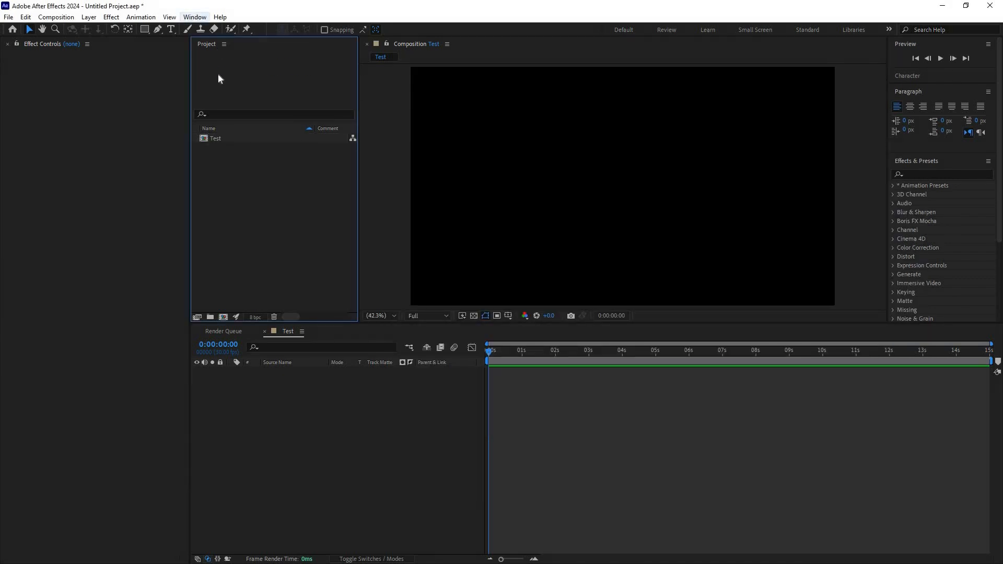
{"action": "mouse_move", "coordinate": [217, 74]}
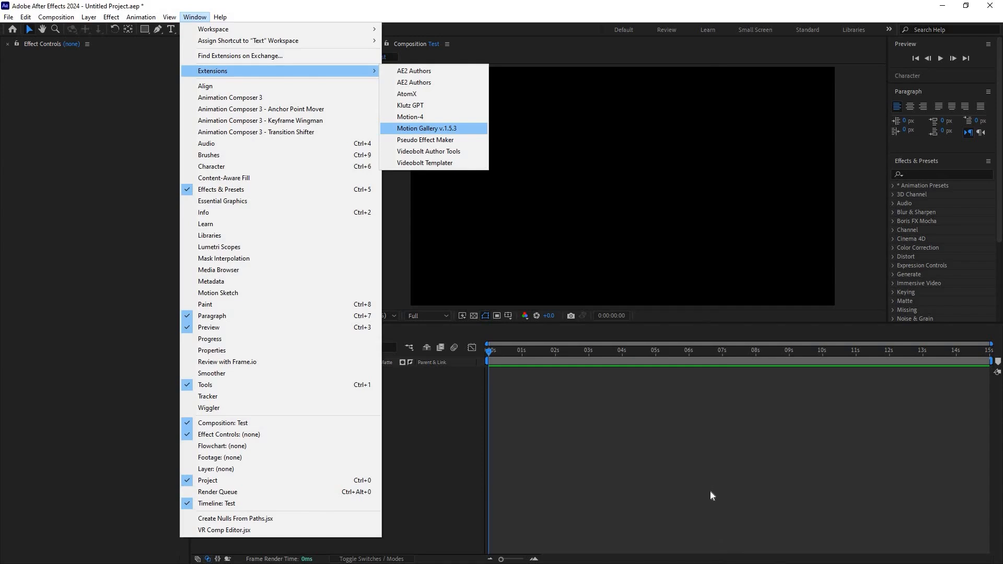
{"action": "key", "text": "Return"}
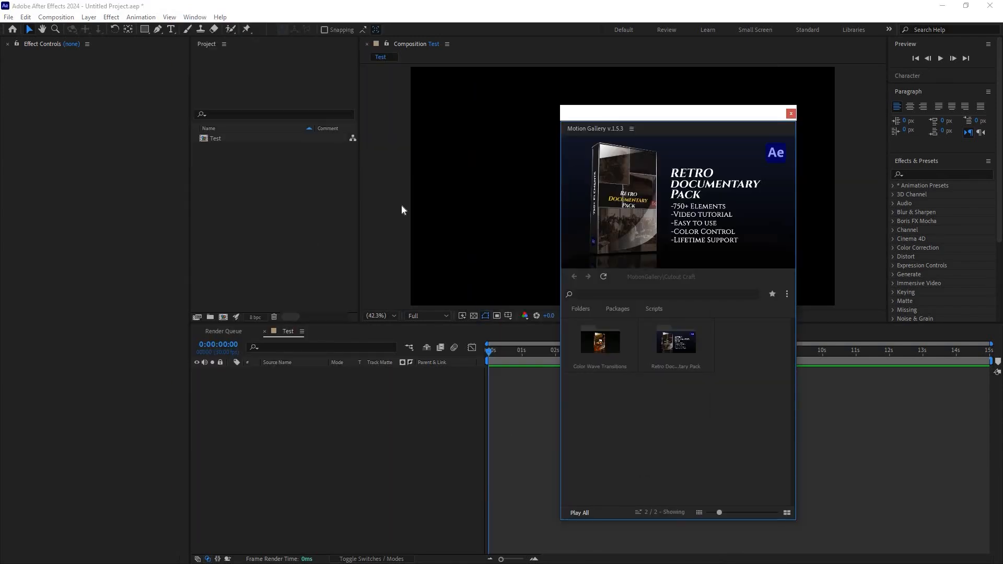
{"action": "left_click", "coordinate": [510, 254]}
Install Cutout Craft.mgpack from the 02. Install Pack folder into the Motion Gallery extension.
{"action": "key", "text": "alt+Tab"}
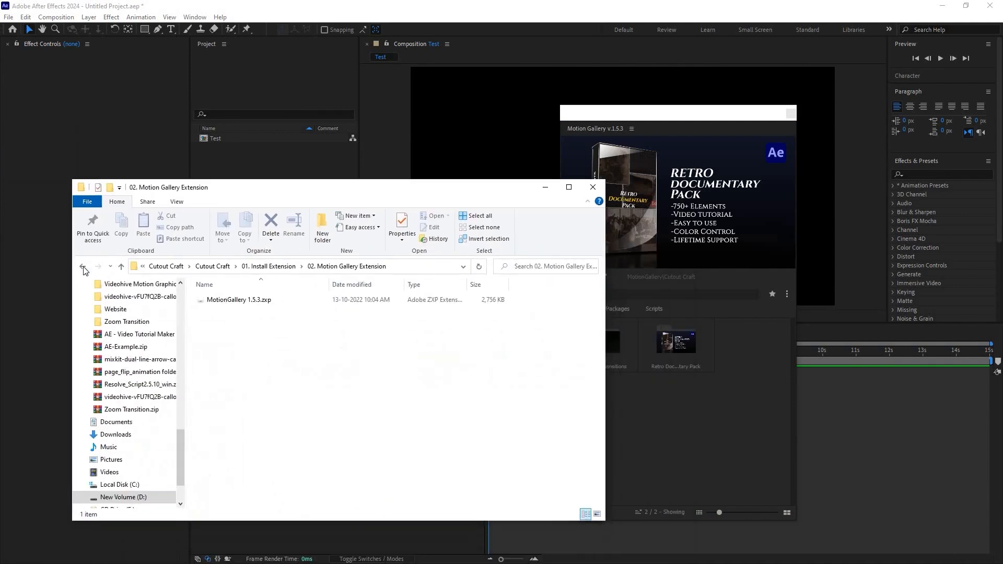
{"action": "key", "text": "alt+Up"}
{"action": "key", "text": "alt+Up"}
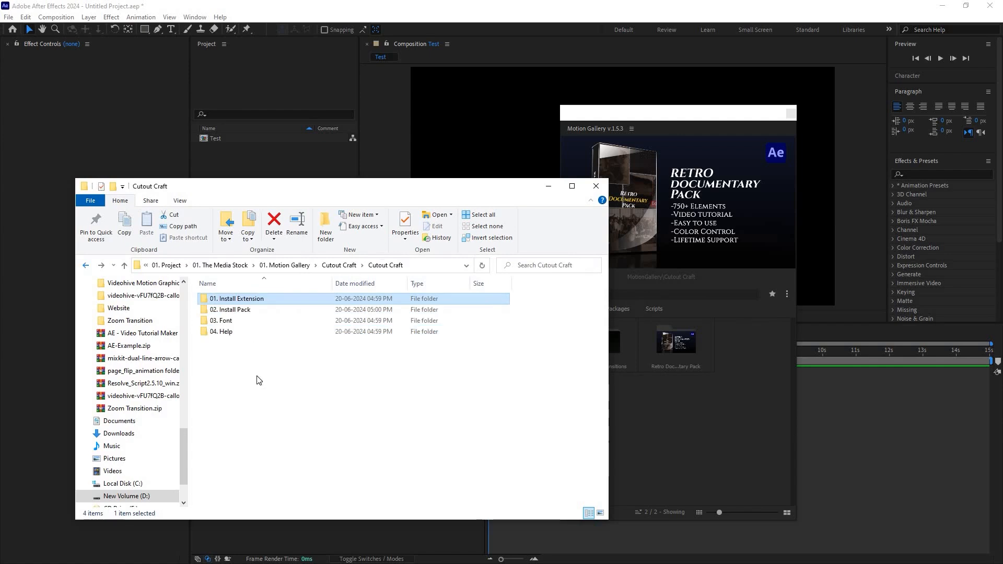
{"action": "left_click_drag", "start_coordinate": [260, 379], "coordinate": [238, 356]}
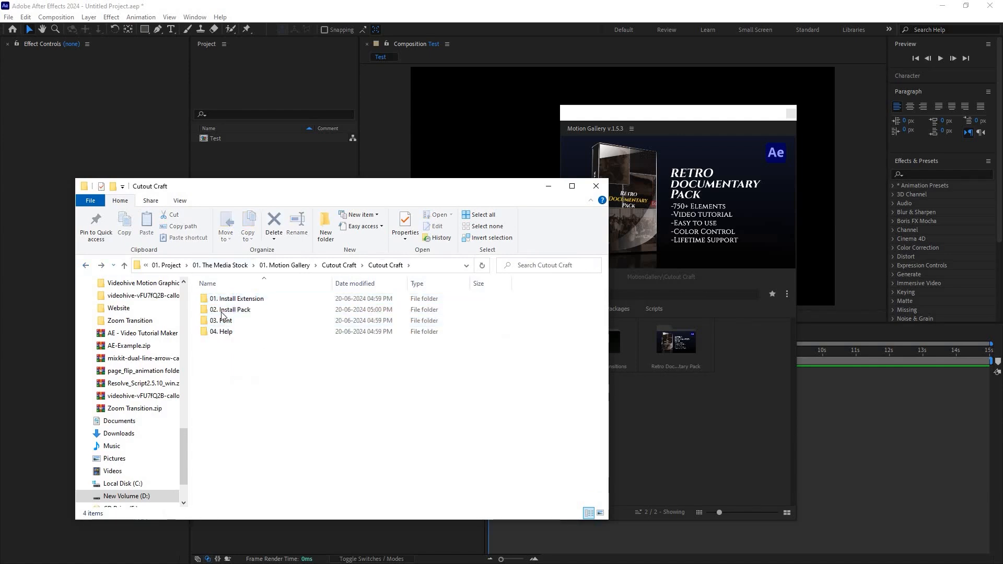
{"action": "left_click", "coordinate": [242, 310]}
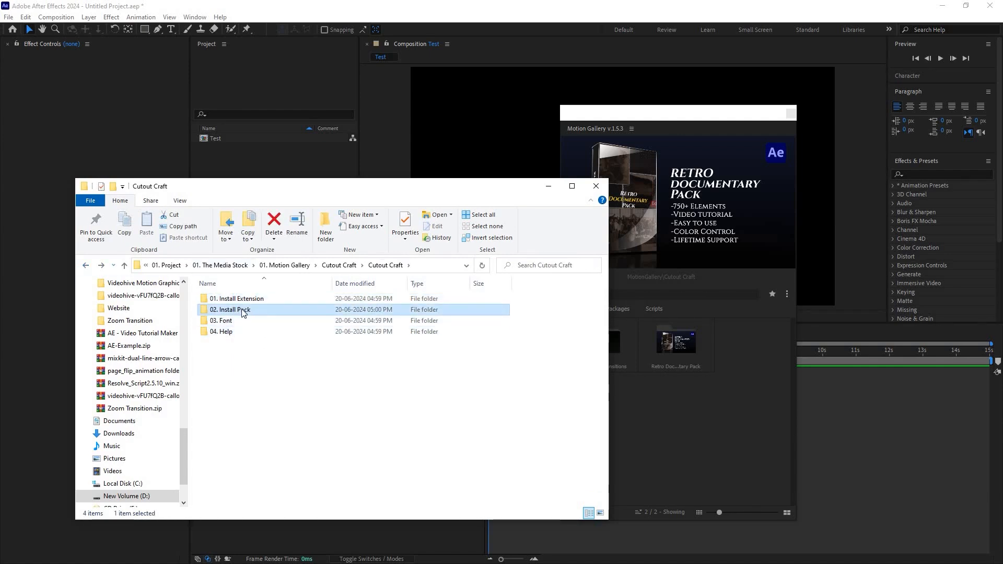
{"action": "double_click", "coordinate": [242, 310]}
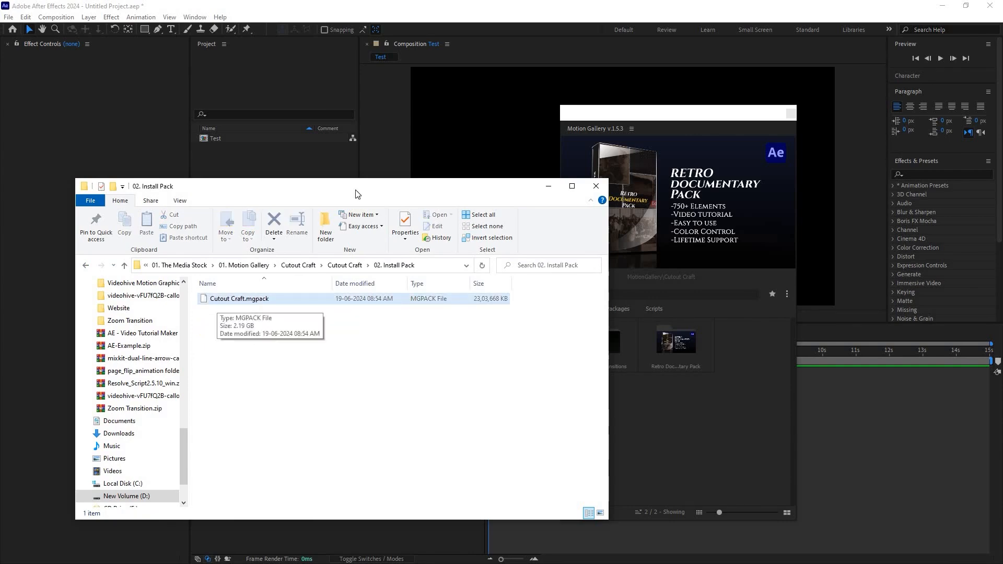
{"action": "left_click_drag", "start_coordinate": [292, 190], "coordinate": [232, 172]}
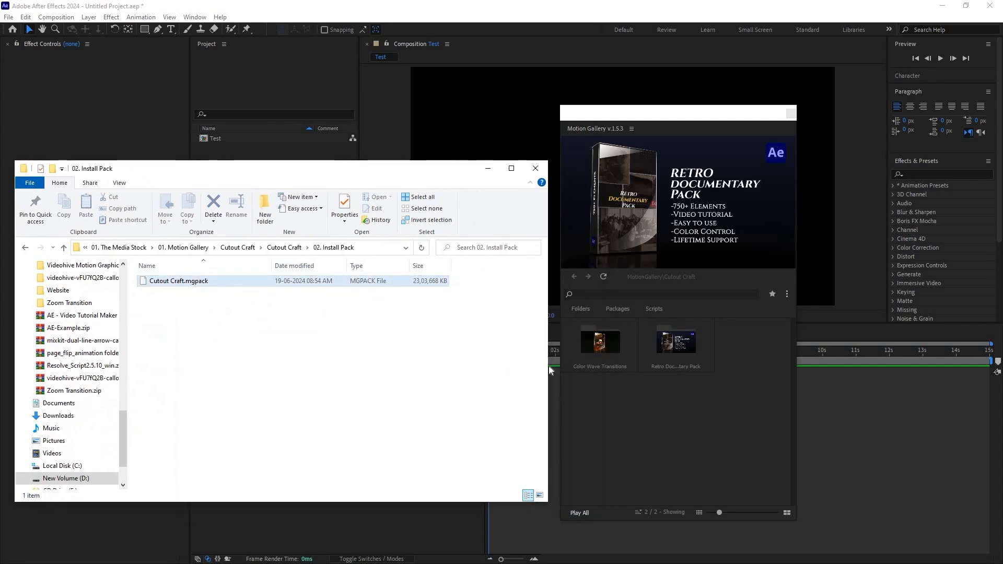
{"action": "left_click_drag", "start_coordinate": [216, 281], "coordinate": [637, 494]}
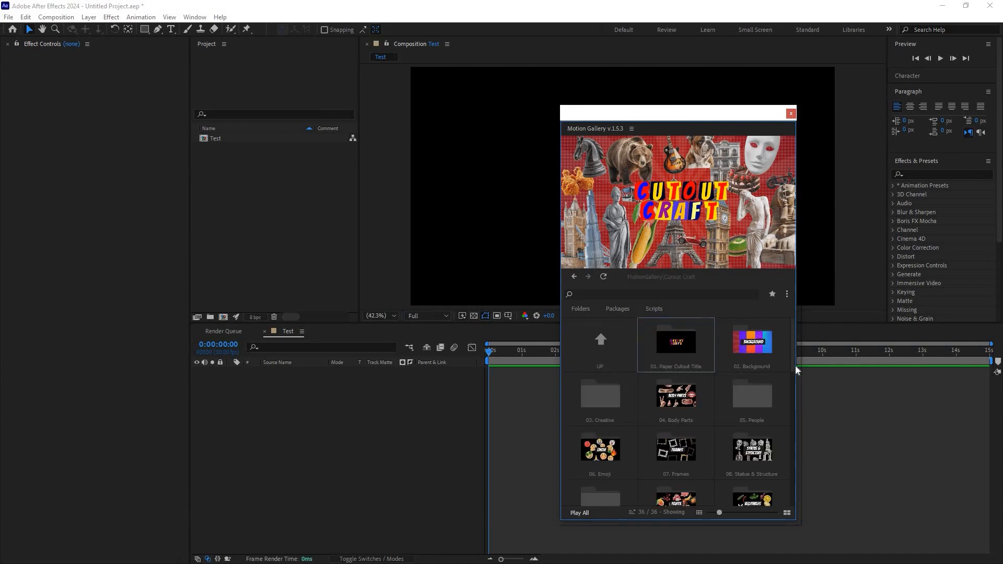
Browse the Cutout Craft category folders in Motion Gallery, trying different thumbnail sizes.
{"action": "scroll", "coordinate": [788, 478], "scroll_direction": "down", "scroll_amount": 5}
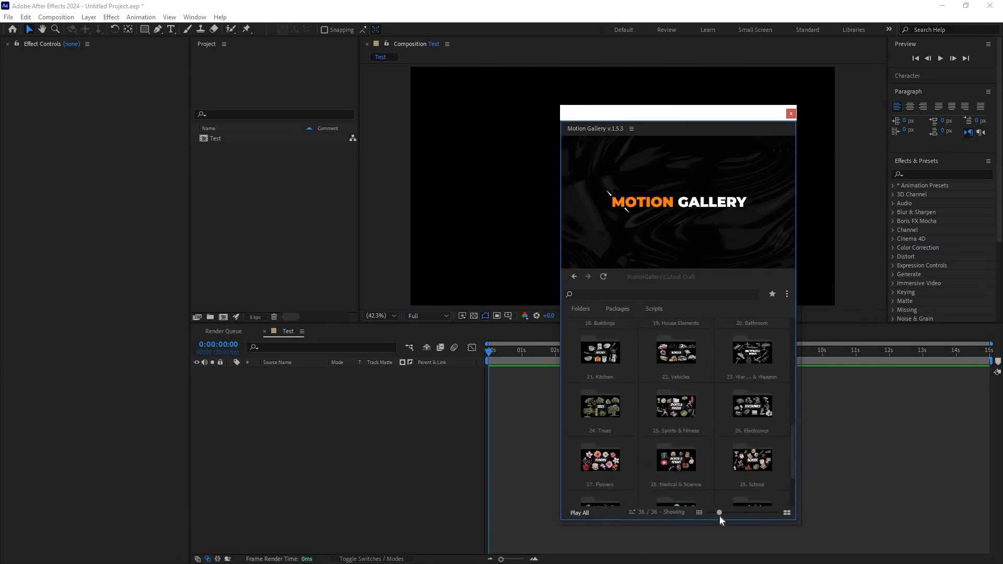
{"action": "left_click", "coordinate": [731, 513]}
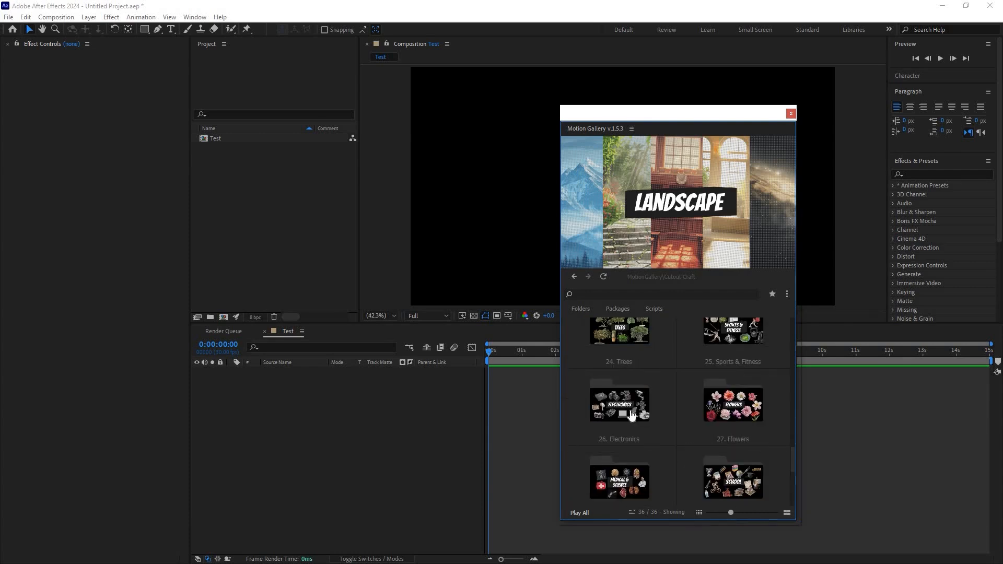
{"action": "left_click", "coordinate": [727, 513]}
{"action": "scroll", "coordinate": [726, 513], "scroll_direction": "down", "scroll_amount": 2}
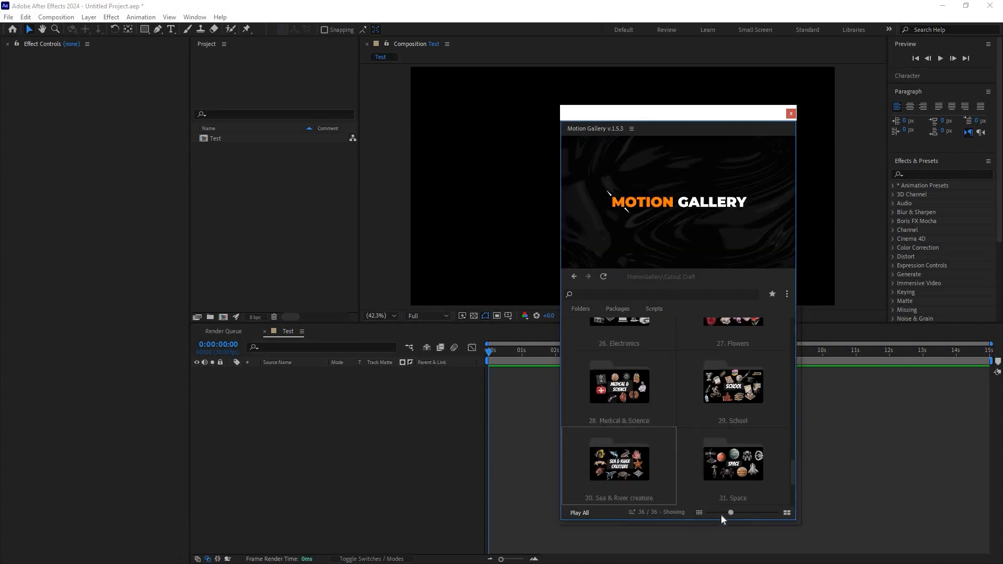
{"action": "key", "text": "Left"}
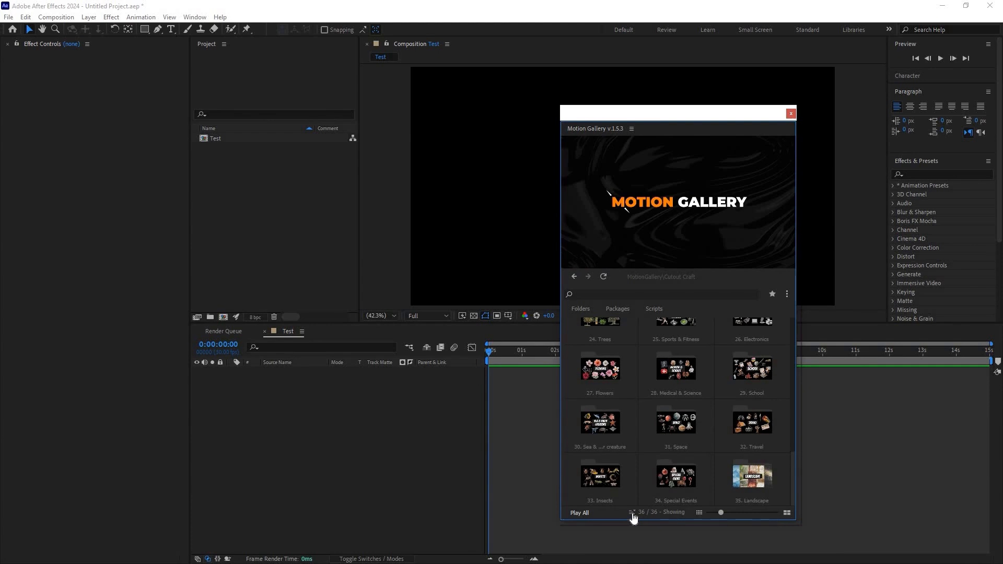
{"action": "left_click", "coordinate": [673, 184]}
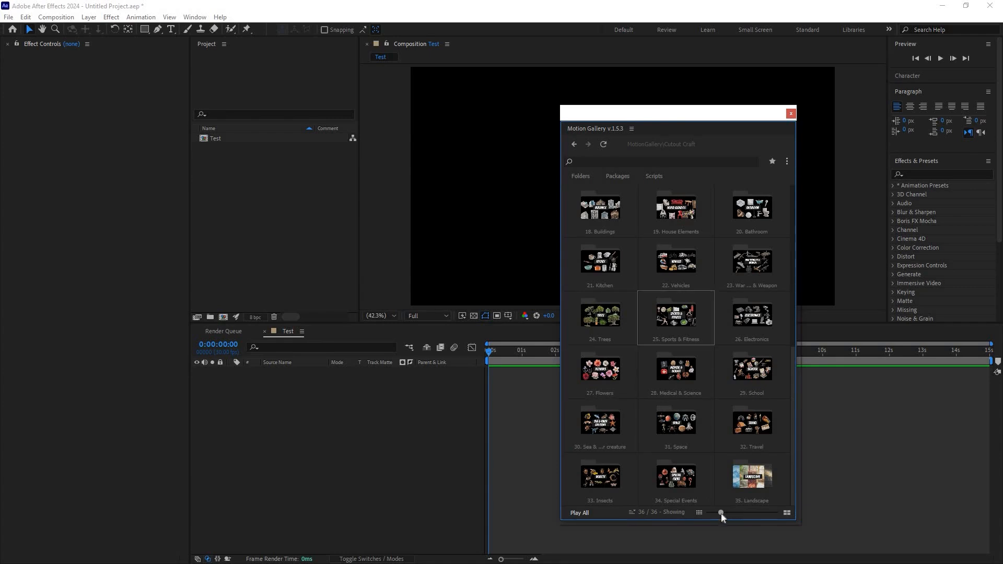
{"action": "scroll", "coordinate": [717, 324], "scroll_direction": "up", "scroll_amount": 6}
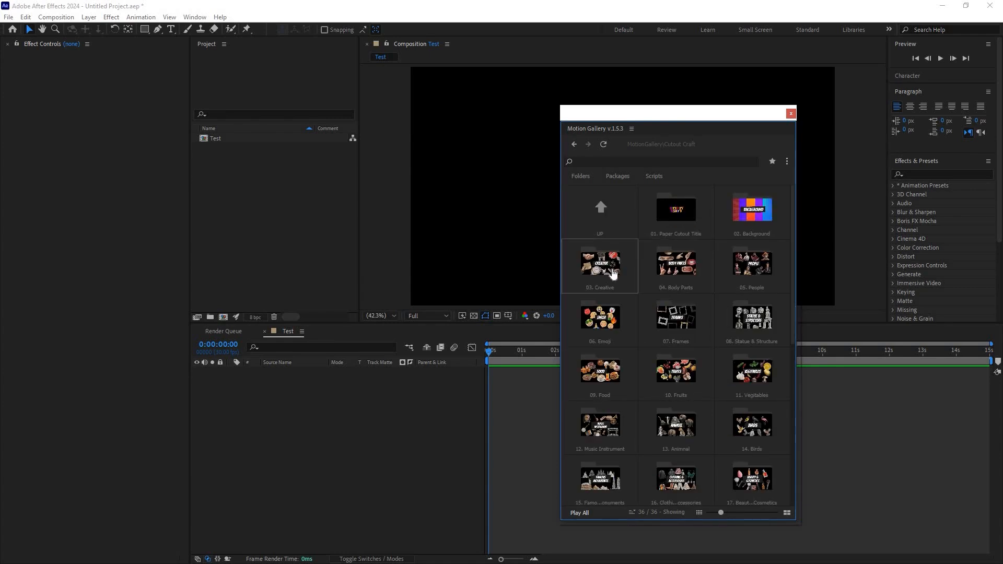
Open the 03. Creative folder and look through its cutout elements, previewing Hand Holding Umbrella.
{"action": "left_click", "coordinate": [612, 285]}
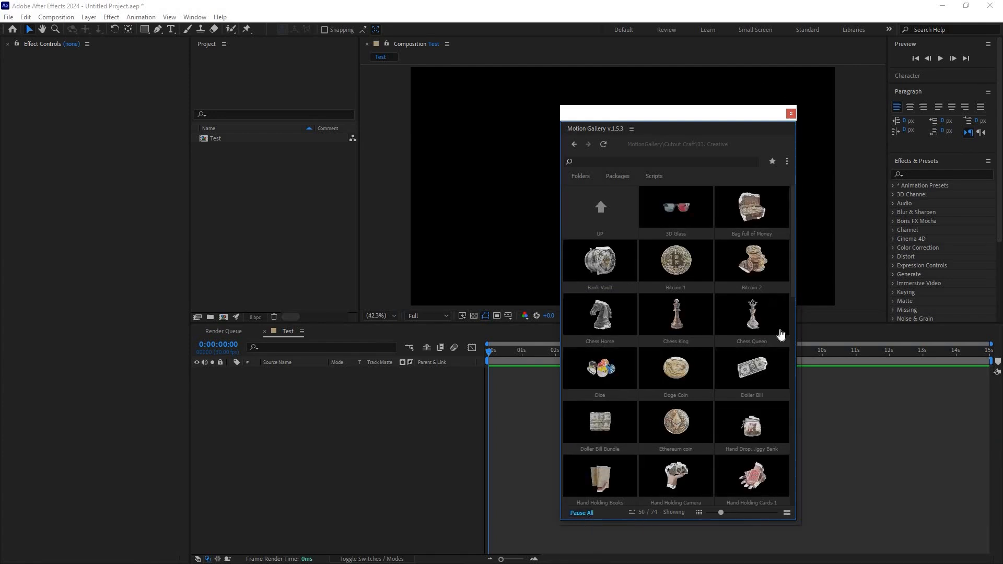
{"action": "scroll", "coordinate": [778, 340], "scroll_direction": "down", "scroll_amount": 10}
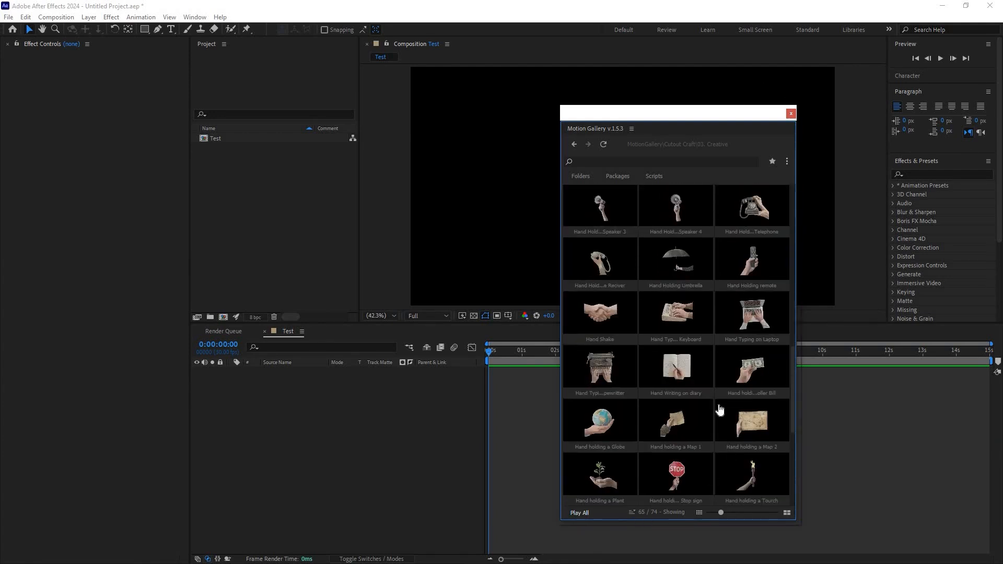
{"action": "mouse_move", "coordinate": [693, 406]}
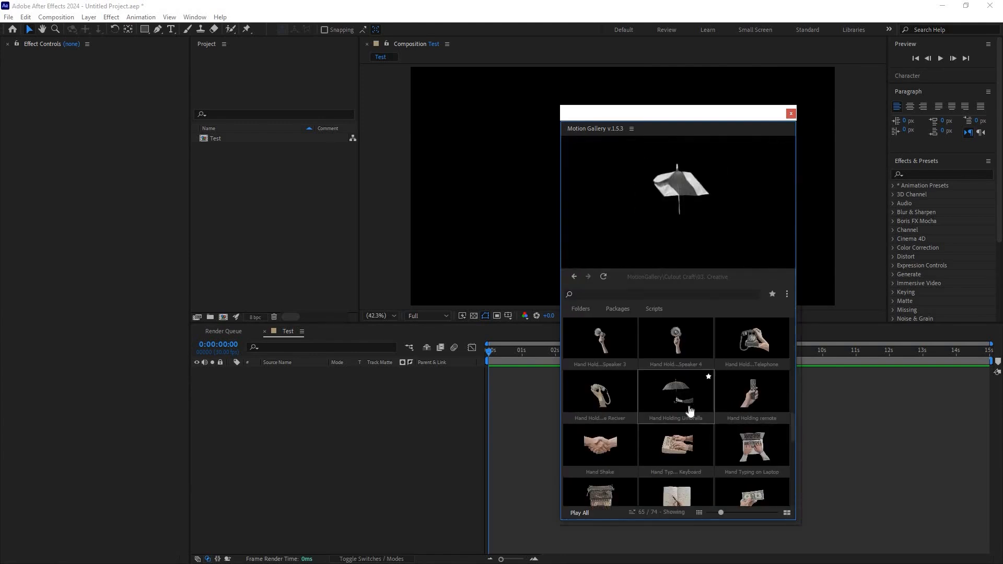
{"action": "scroll", "coordinate": [685, 407], "scroll_direction": "down", "scroll_amount": 6}
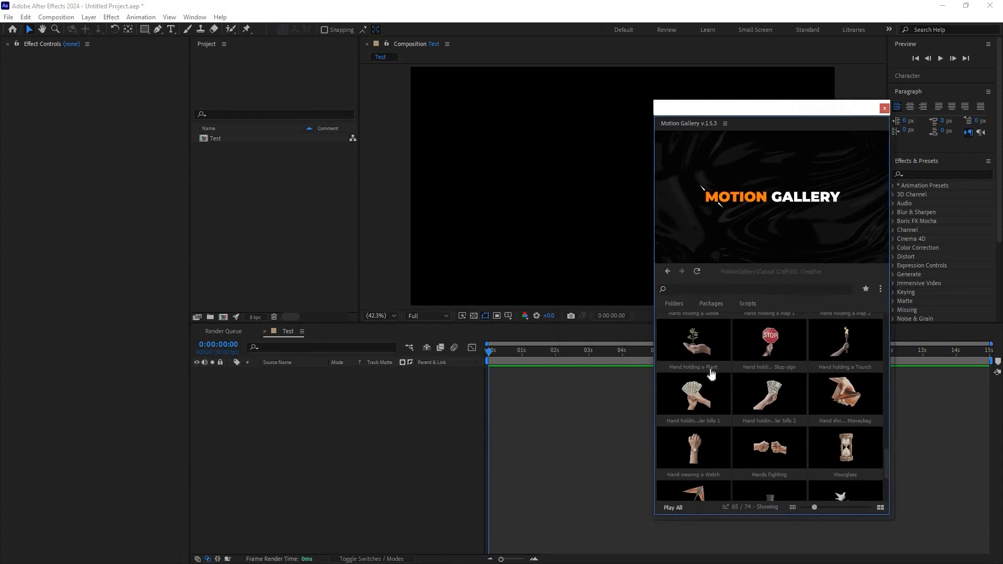
{"action": "scroll", "coordinate": [705, 366], "scroll_direction": "up", "scroll_amount": 15}
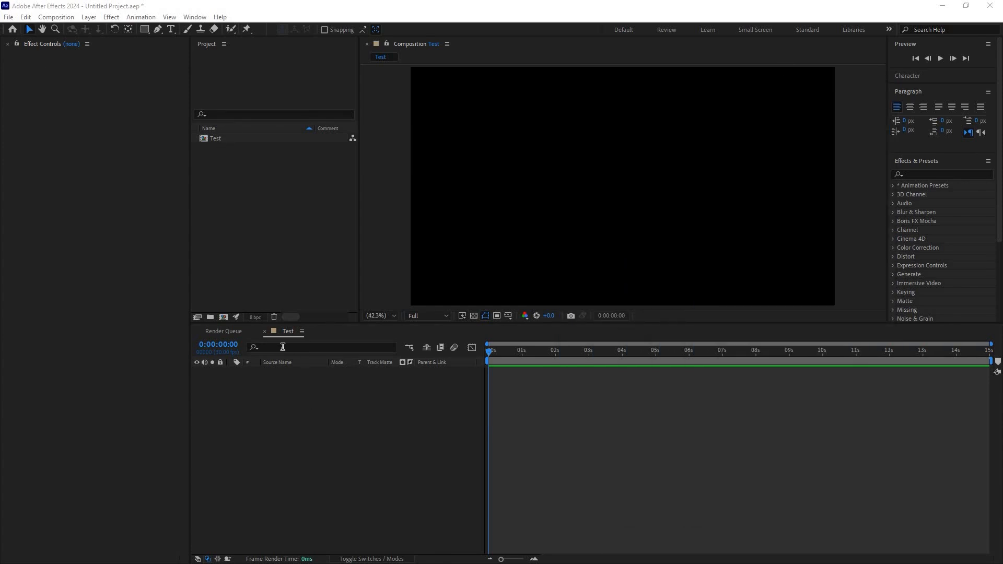
Add Background 5 from the 02. Background folder to the start of the Test composition and preview its opening animation.
{"action": "left_click", "coordinate": [258, 256]}
{"action": "left_click", "coordinate": [217, 138]}
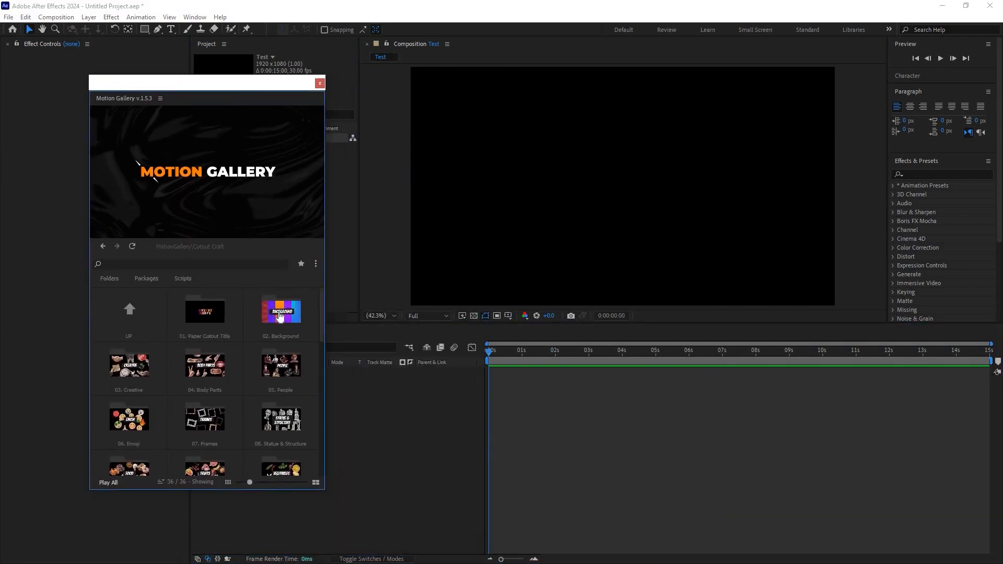
{"action": "left_click", "coordinate": [280, 313]}
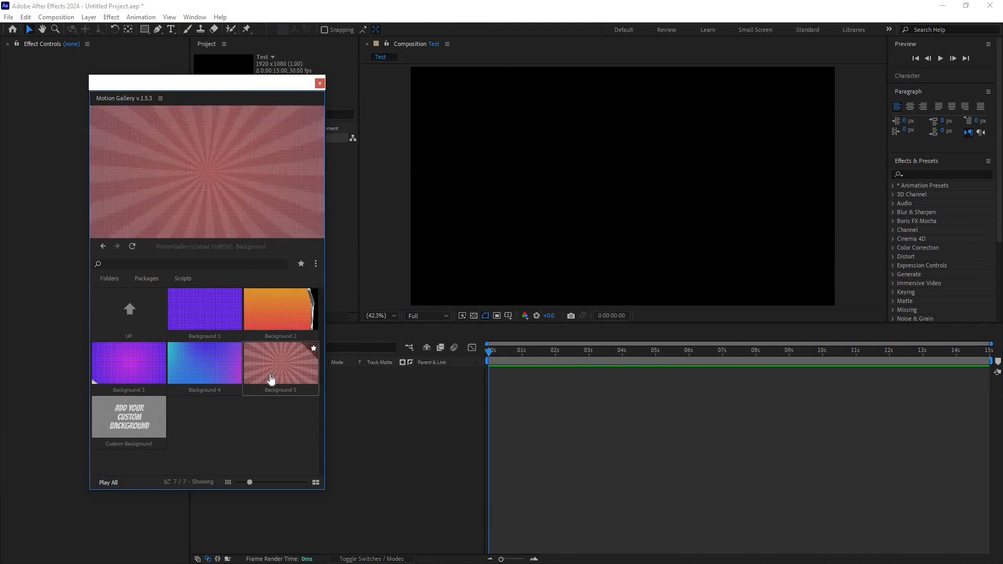
{"action": "left_click_drag", "start_coordinate": [270, 374], "coordinate": [516, 403]}
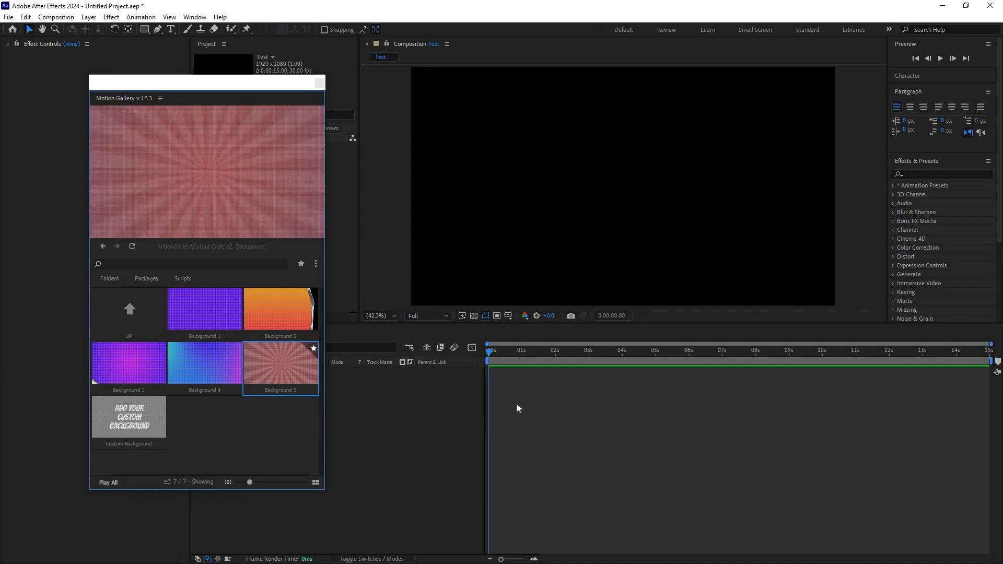
{"action": "left_click", "coordinate": [528, 358]}
{"action": "left_click", "coordinate": [569, 359]}
Add the Burito element from the 09. Food folder above the background, starting at 0:00:01:02, and preview its entrance.
{"action": "mouse_move", "coordinate": [133, 422]}
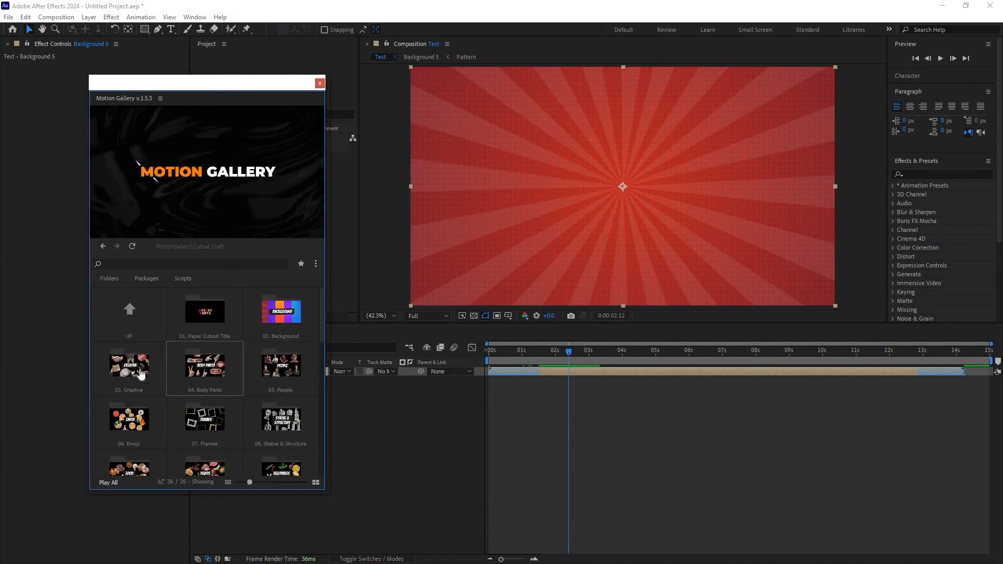
{"action": "scroll", "coordinate": [141, 391], "scroll_direction": "down", "scroll_amount": 1}
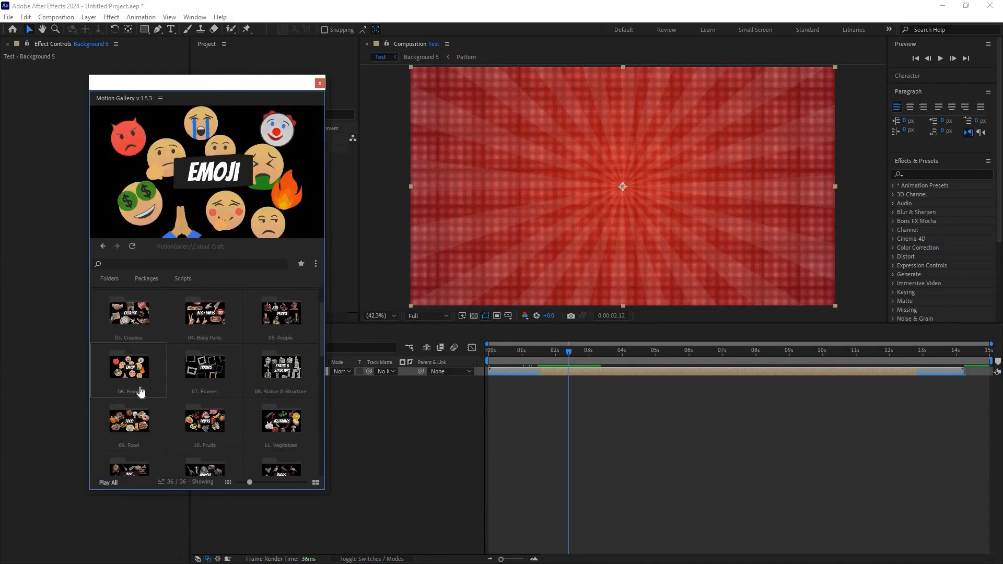
{"action": "double_click", "coordinate": [129, 424]}
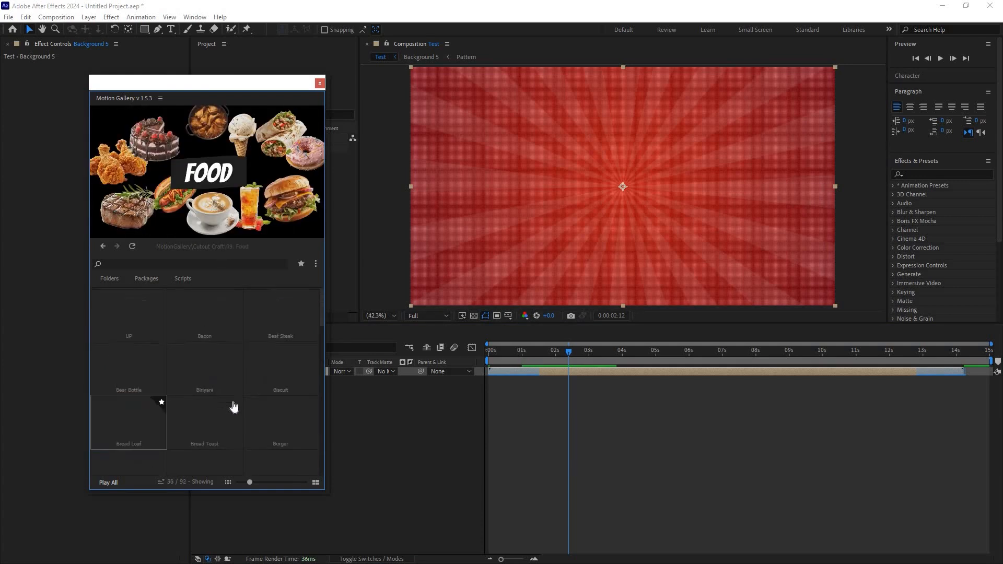
{"action": "scroll", "coordinate": [205, 392], "scroll_direction": "down", "scroll_amount": 2}
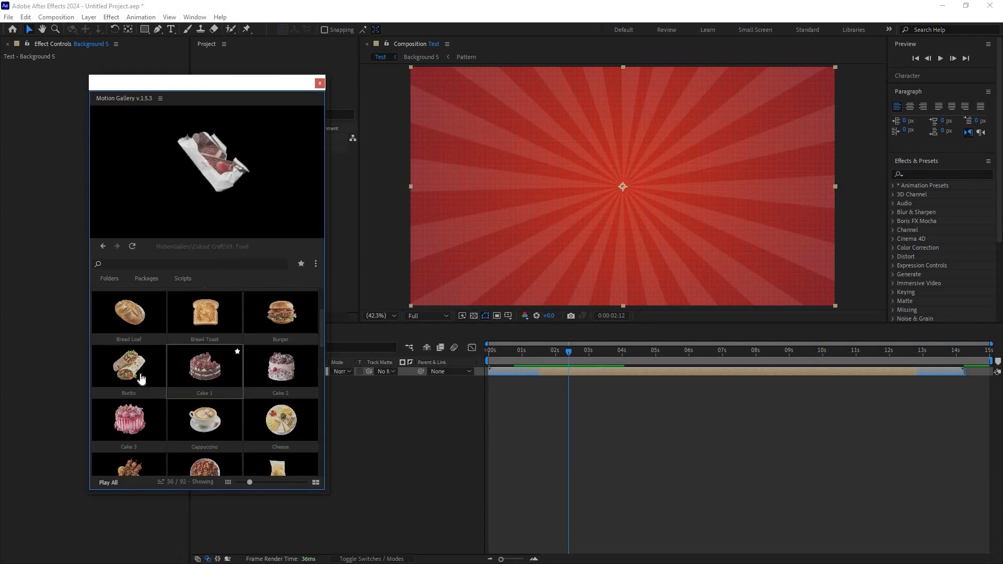
{"action": "left_click", "coordinate": [524, 355]}
{"action": "left_click_drag", "start_coordinate": [525, 355], "coordinate": [524, 353]}
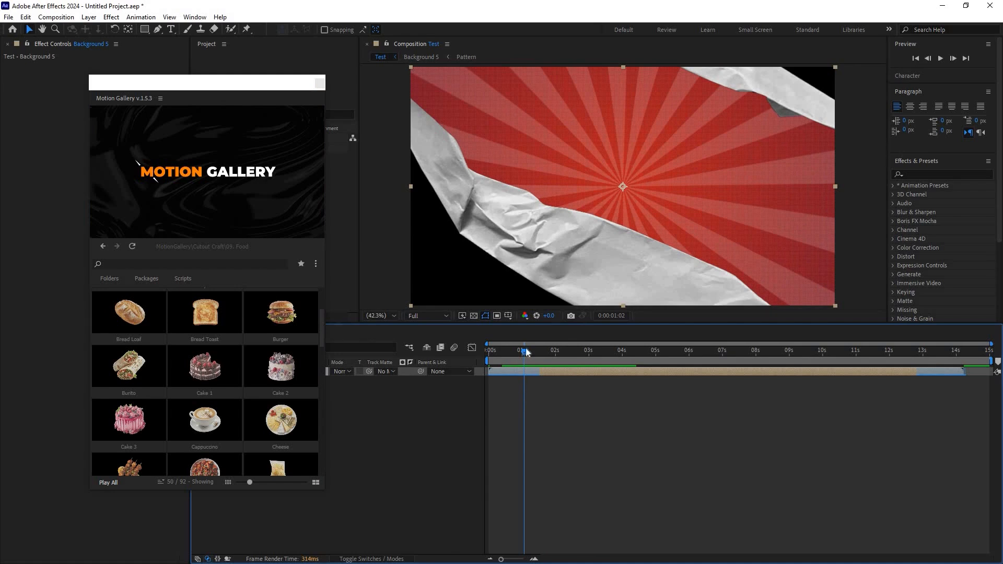
{"action": "left_click", "coordinate": [126, 371]}
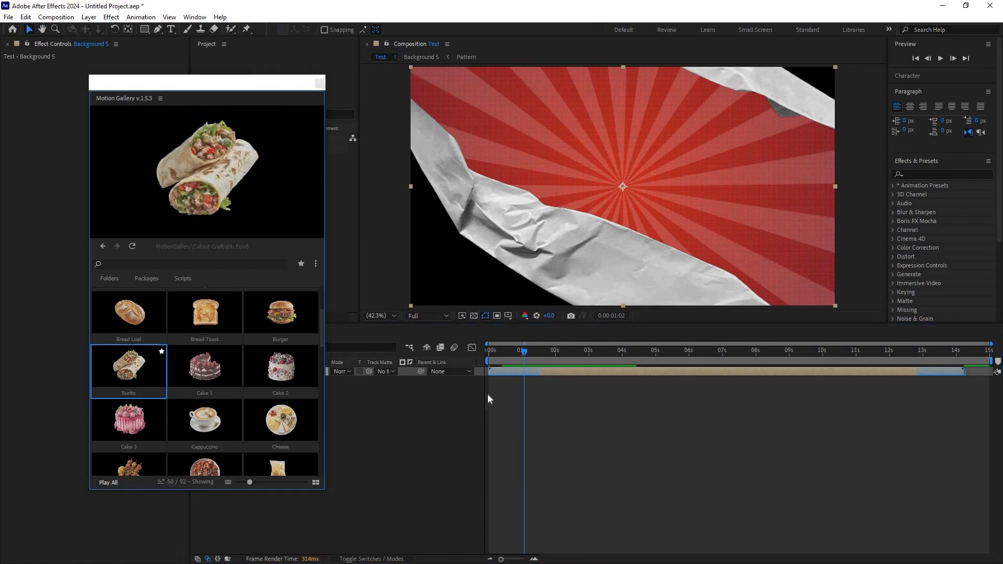
{"action": "left_click", "coordinate": [550, 355]}
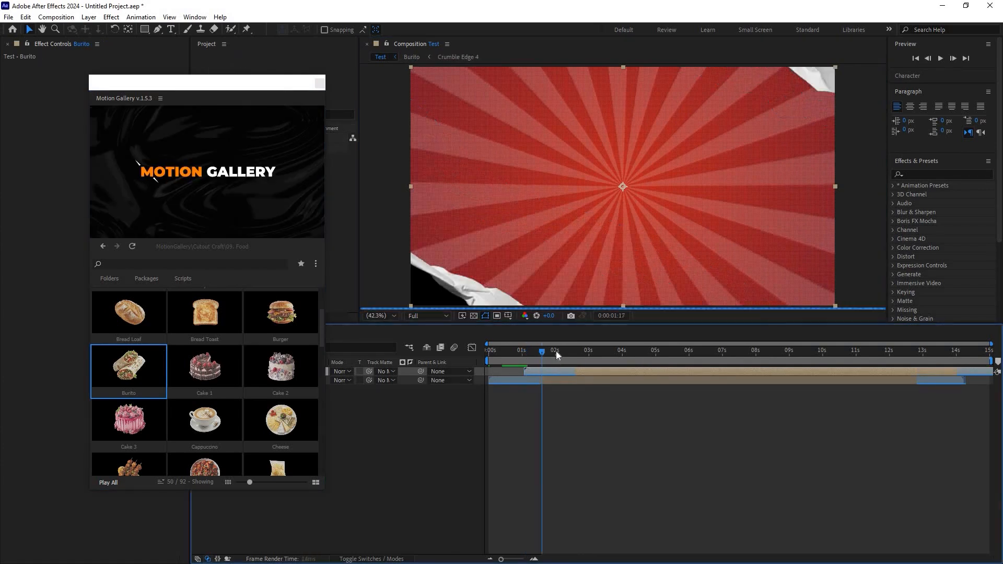
{"action": "left_click", "coordinate": [584, 353]}
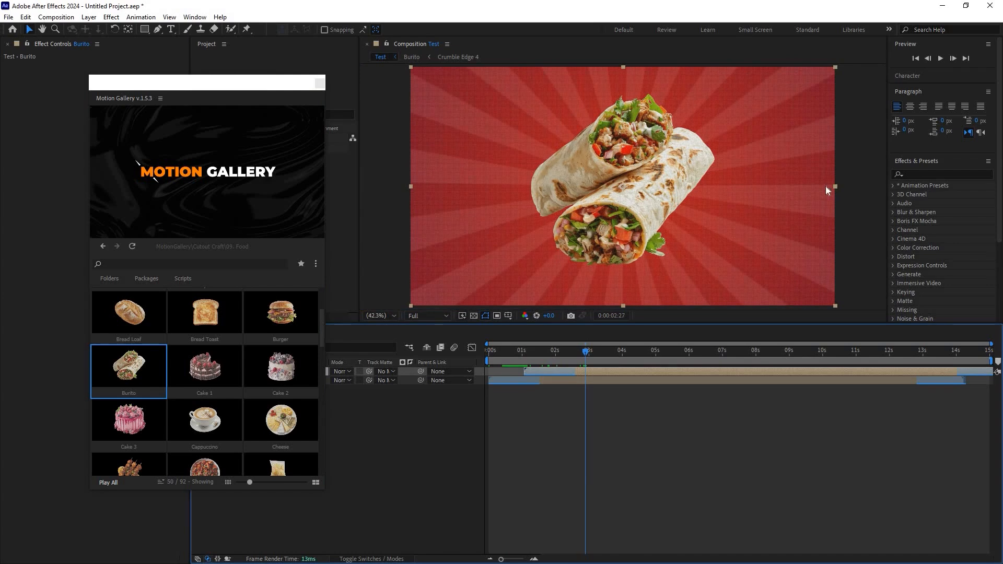
Scale the Burito layer down to about 70.5% in the composition view and move it slightly up and left of centre.
{"action": "left_click", "coordinate": [681, 192]}
{"action": "left_click_drag", "start_coordinate": [410, 67], "coordinate": [473, 102]}
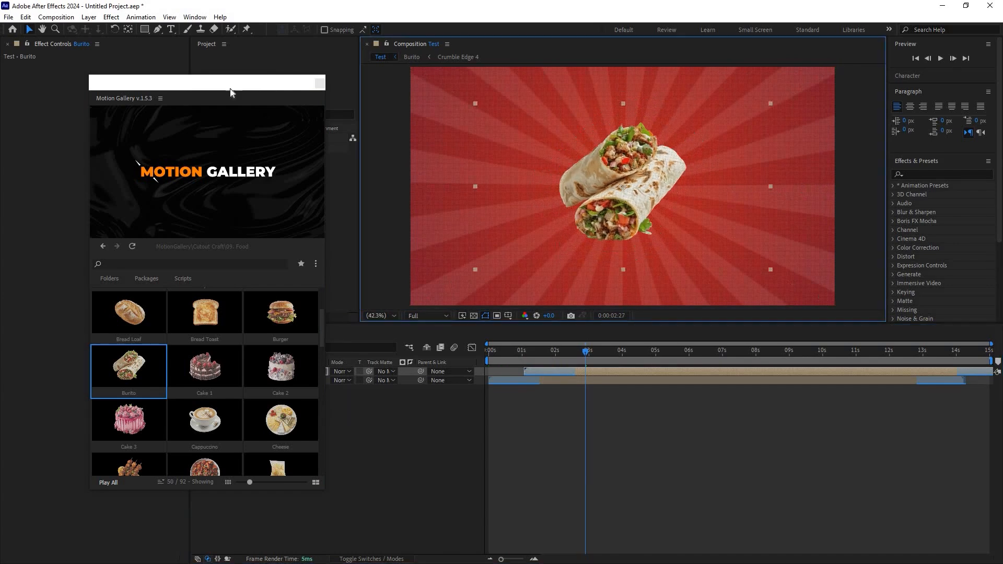
{"action": "left_click_drag", "start_coordinate": [623, 209], "coordinate": [600, 202]}
{"action": "left_click_drag", "start_coordinate": [600, 203], "coordinate": [592, 199]}
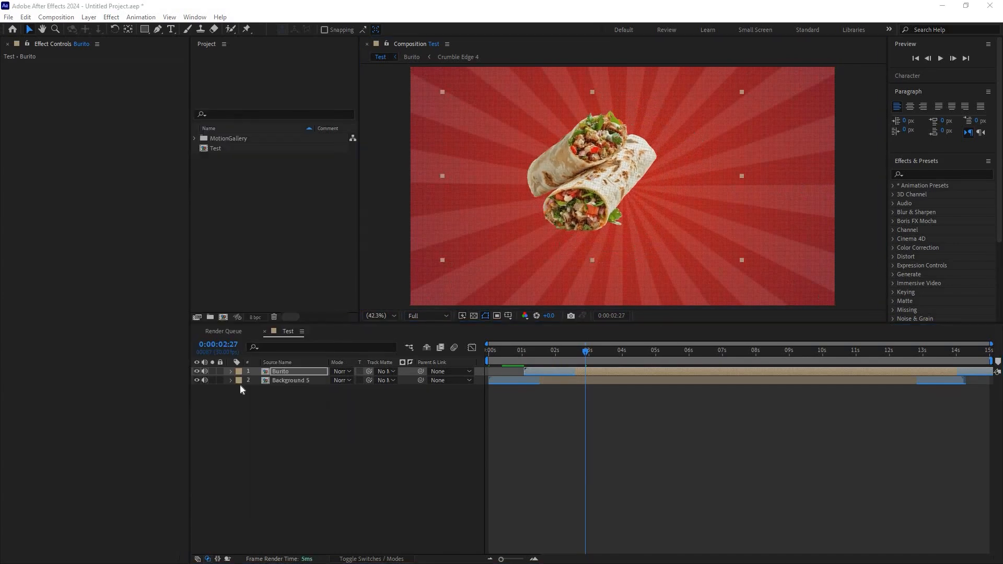
Set the Burito layer's horizontal position to 999.6 and its scale to 46.5% in the Transform properties.
{"action": "left_click", "coordinate": [230, 371]}
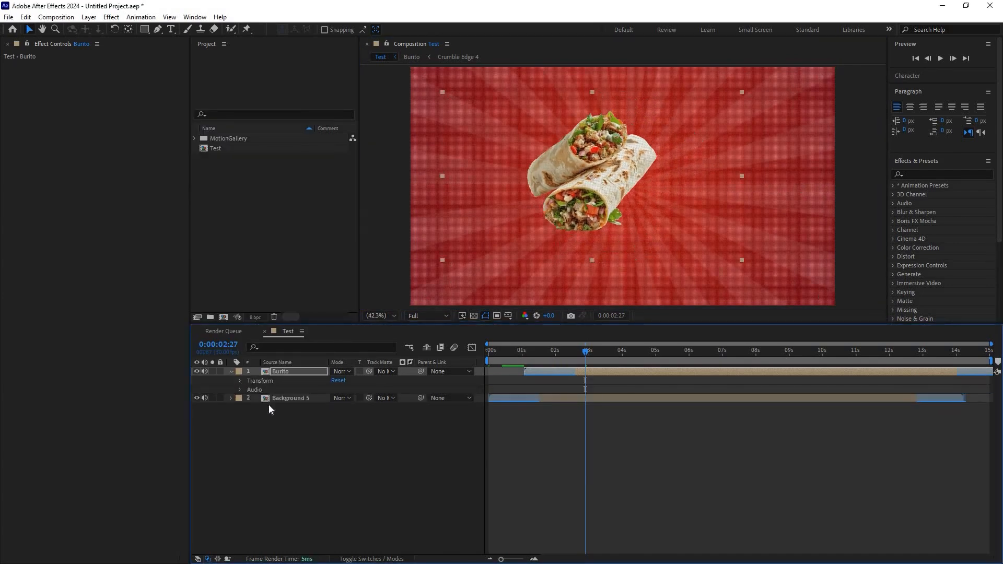
{"action": "key", "text": "p"}
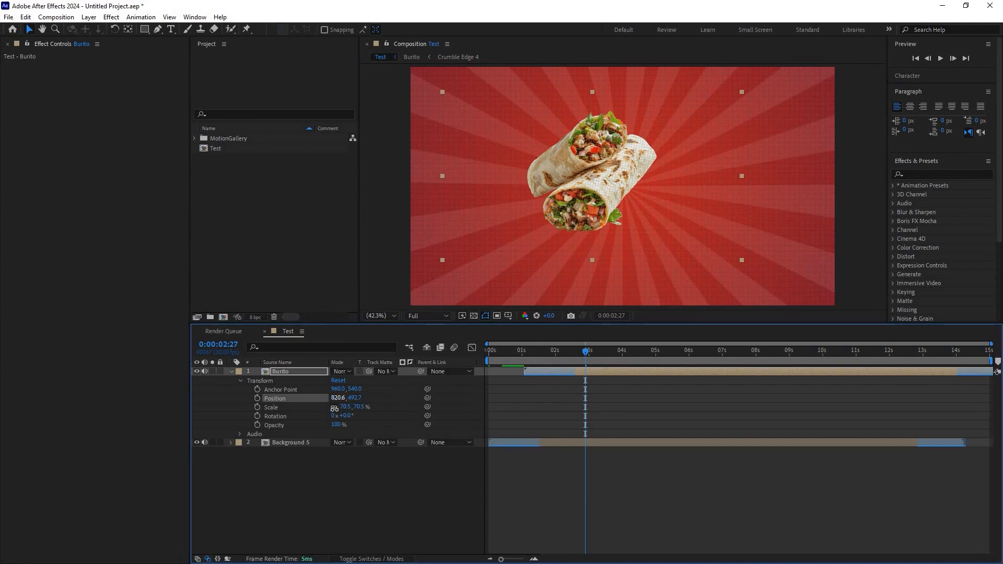
{"action": "left_click_drag", "start_coordinate": [337, 398], "coordinate": [431, 398]}
{"action": "left_click_drag", "start_coordinate": [345, 407], "coordinate": [332, 407]}
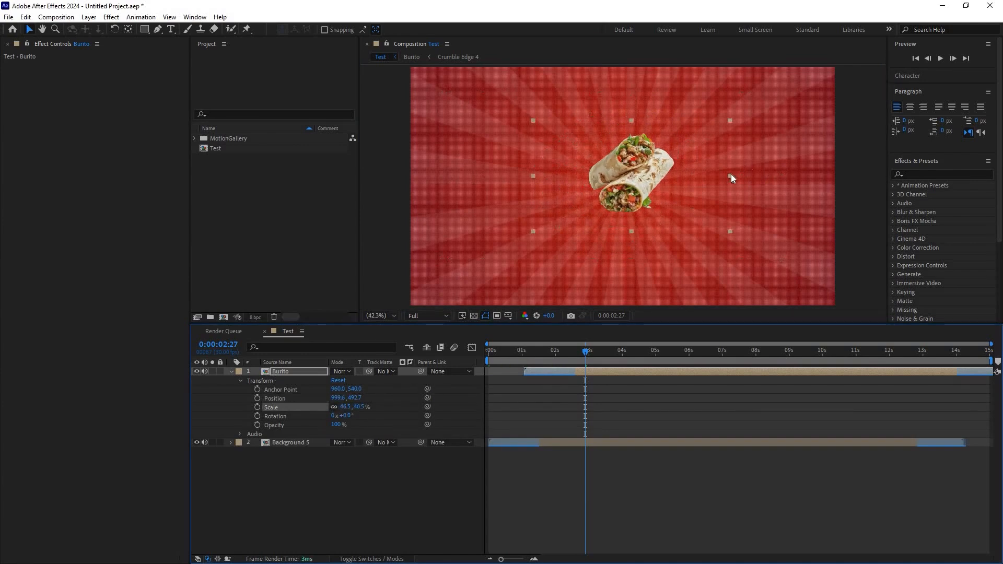
Place the Burito in the lower left of the frame at about 515, 736 with a scale of about 58.5%, and rotate it slightly.
{"action": "left_click_drag", "start_coordinate": [730, 175], "coordinate": [501, 241]}
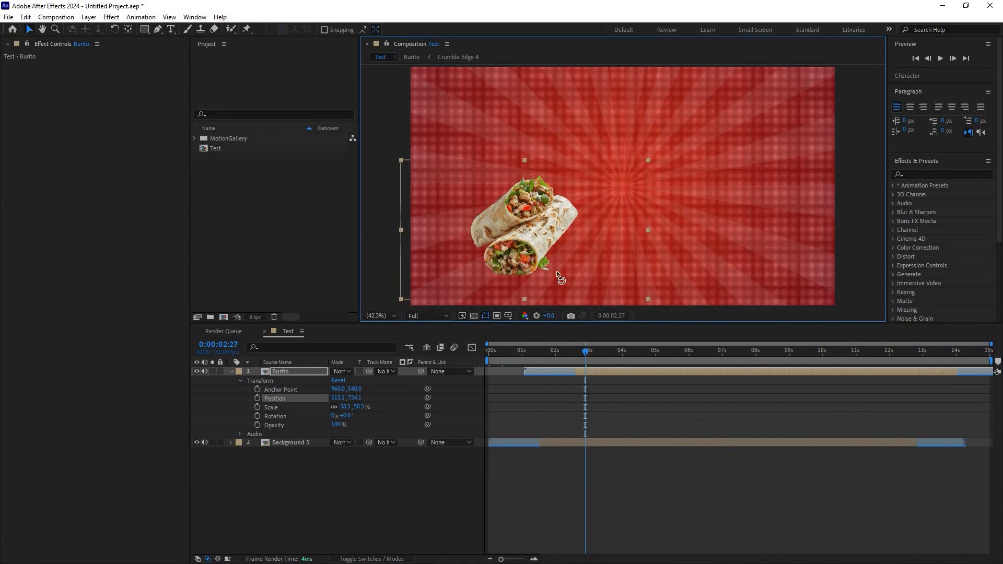
{"action": "key", "text": "w"}
{"action": "mouse_move", "coordinate": [583, 268]}
{"action": "left_mouse_down"}
{"action": "mouse_move", "coordinate": [582, 252]}
{"action": "mouse_move", "coordinate": [588, 264]}
{"action": "mouse_move", "coordinate": [576, 281]}
{"action": "mouse_move", "coordinate": [585, 269]}
{"action": "left_mouse_up"}
{"action": "key", "text": "v"}
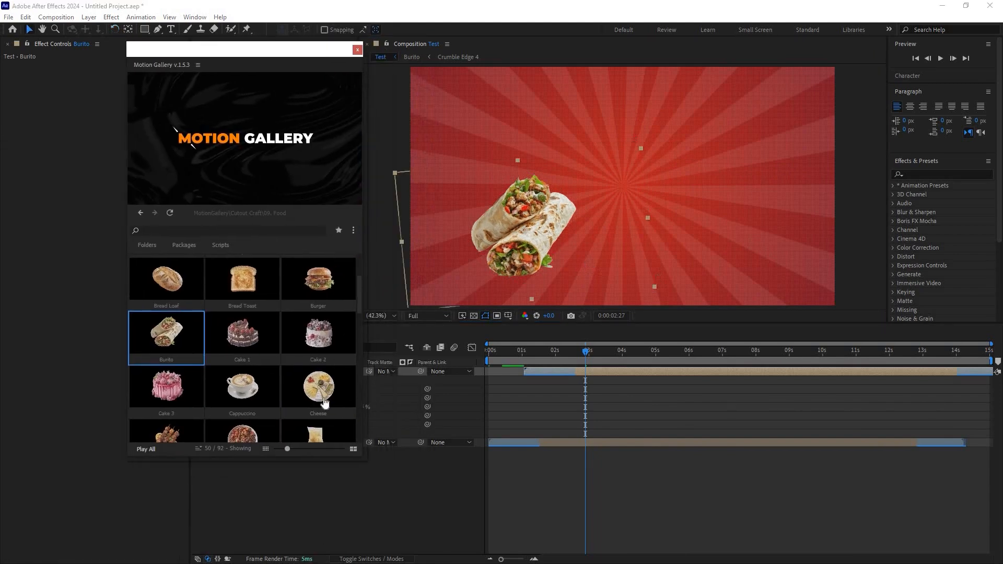
Add the French Fries and Hotdog elements as staggered layers, and place the Hotdog tilted on the right side of the frame.
{"action": "scroll", "coordinate": [324, 403], "scroll_direction": "down", "scroll_amount": 5}
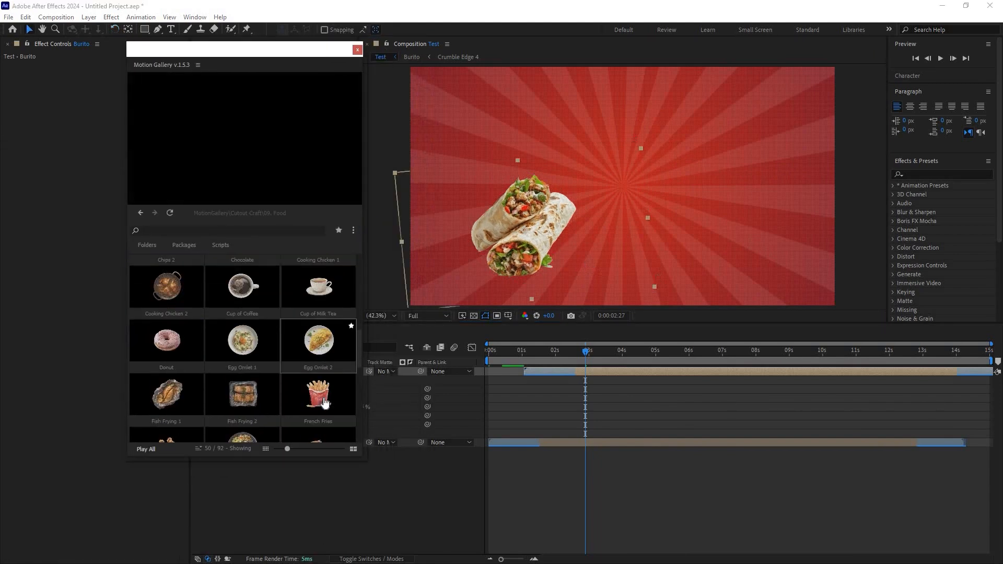
{"action": "left_click", "coordinate": [324, 403]}
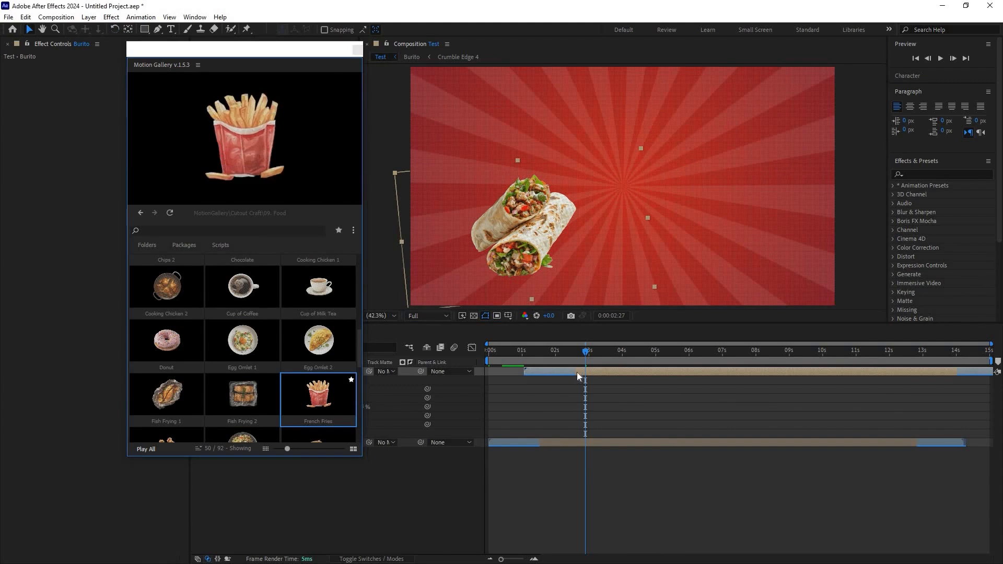
{"action": "scroll", "coordinate": [179, 351], "scroll_direction": "down", "scroll_amount": 5}
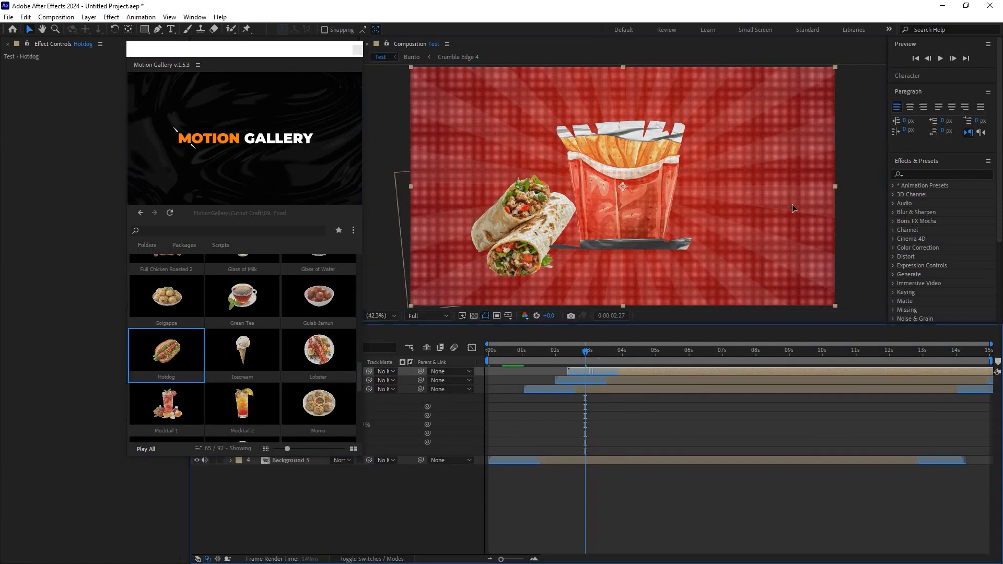
{"action": "left_click_drag", "start_coordinate": [664, 199], "coordinate": [800, 252]}
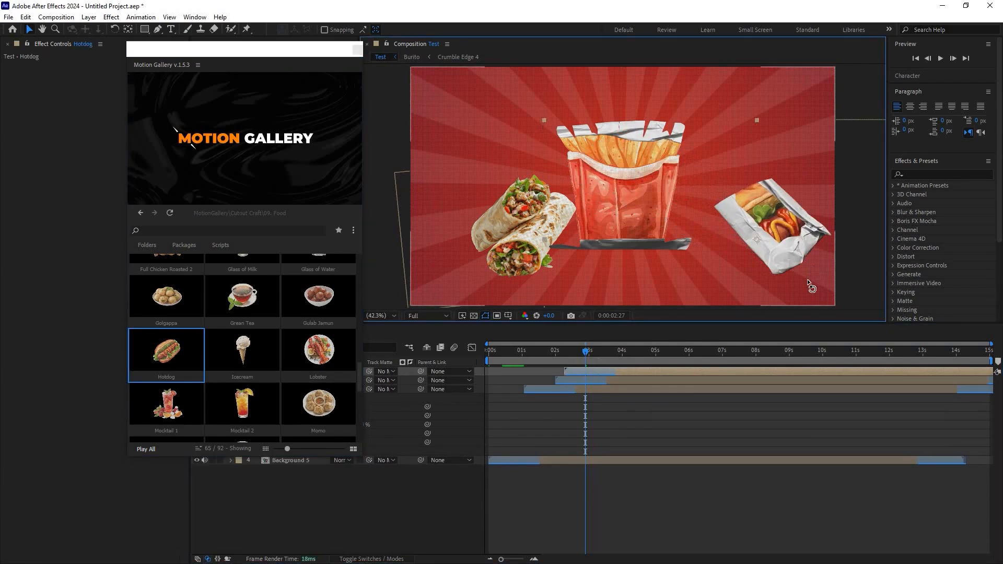
{"action": "left_click_drag", "start_coordinate": [544, 239], "coordinate": [582, 271]}
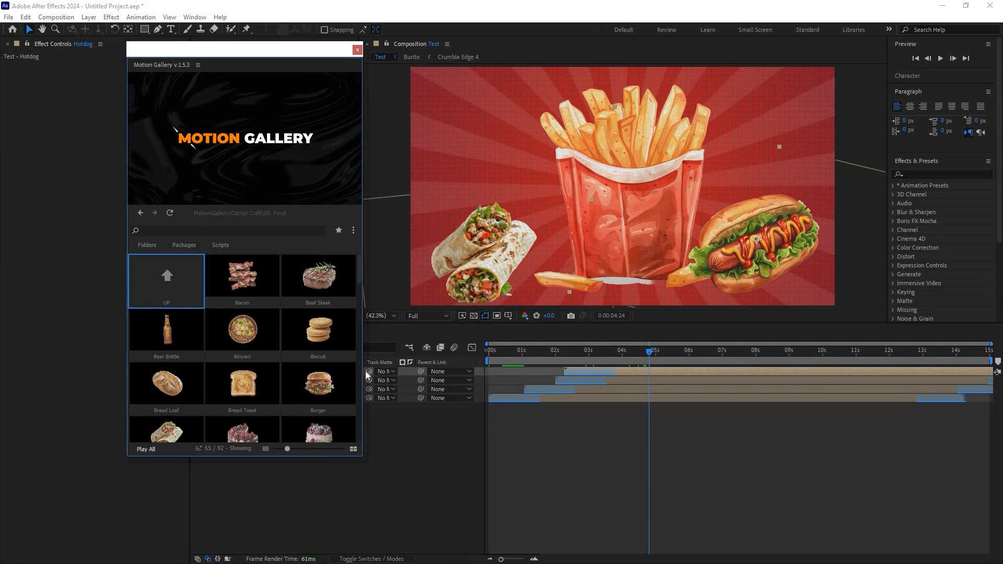
Return to the Cutout Craft categories and preview the Paper Cutout Title and Simple Title elements in 01. Paper Cutout Title.
{"action": "left_click", "coordinate": [167, 277]}
{"action": "scroll", "coordinate": [366, 372], "scroll_direction": "down", "scroll_amount": 1}
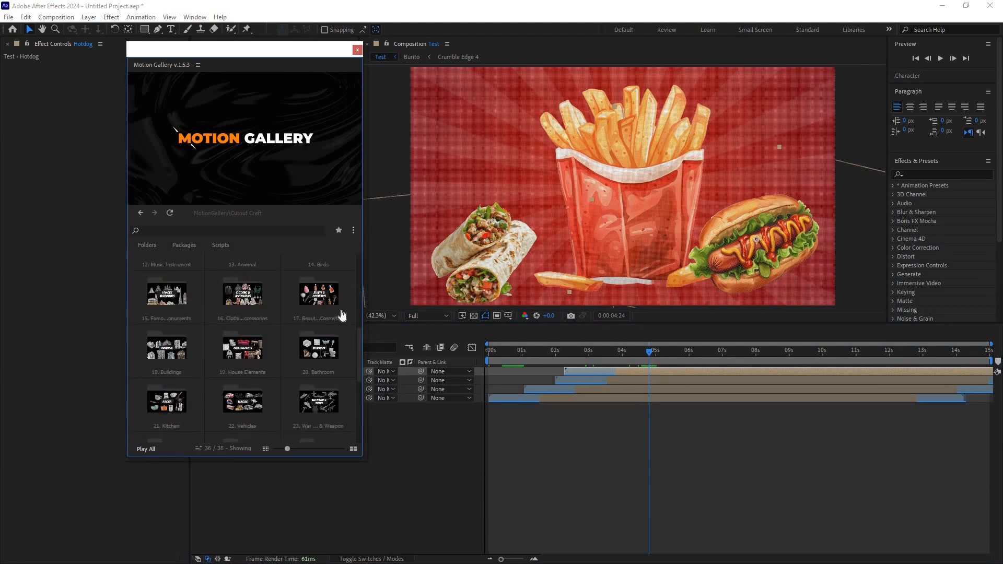
{"action": "scroll", "coordinate": [342, 313], "scroll_direction": "up", "scroll_amount": 5}
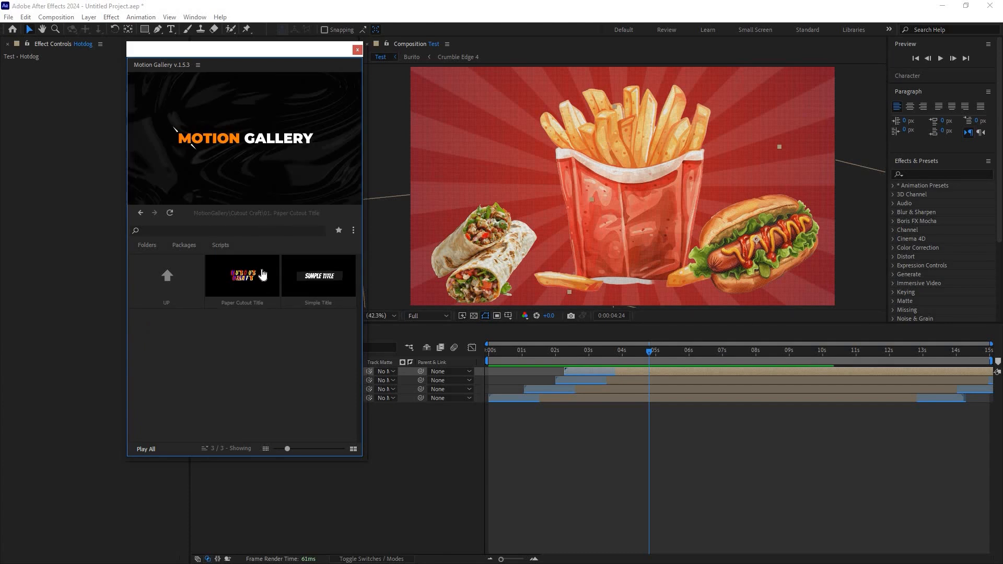
{"action": "mouse_move", "coordinate": [261, 271]}
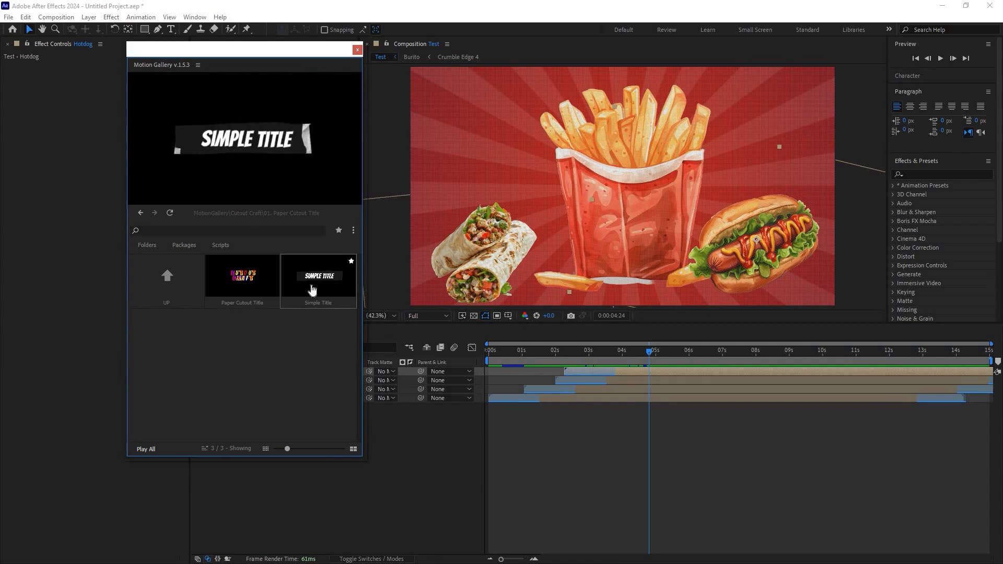
{"action": "key", "text": "BackSpace"}
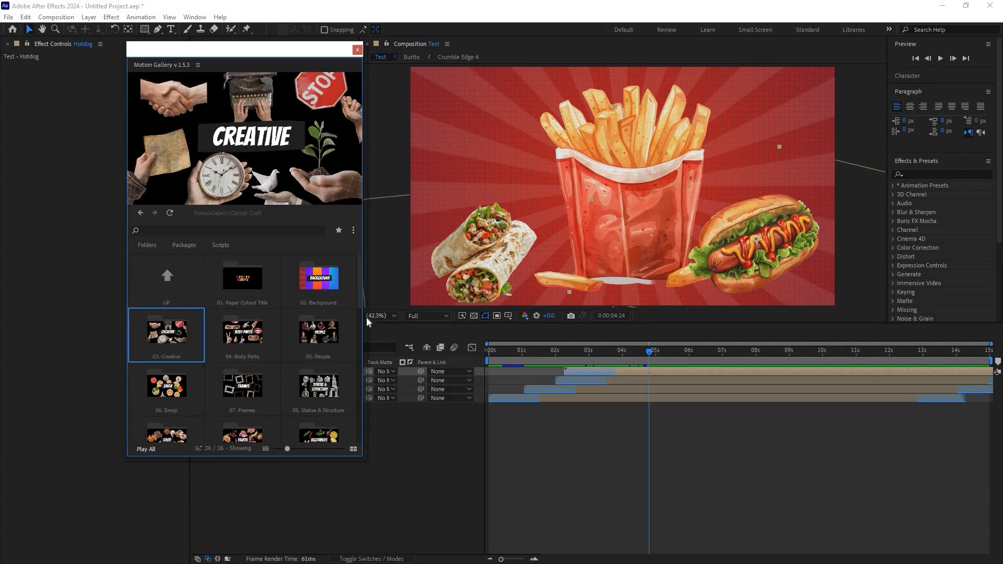
Browse the cutout elements in the 03. Creative folder and the 04. Body Parts folder.
{"action": "scroll", "coordinate": [327, 321], "scroll_direction": "down", "scroll_amount": 3}
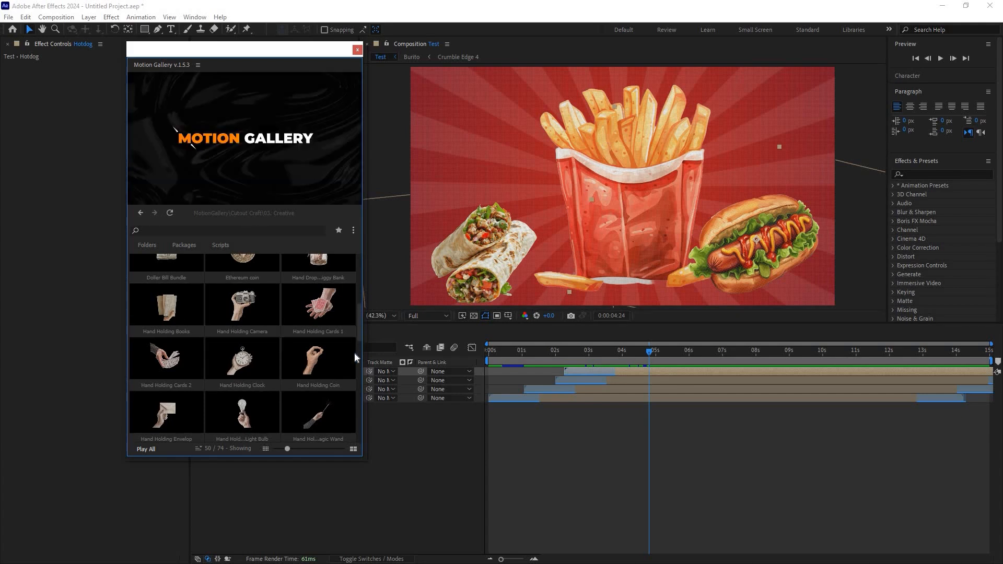
{"action": "scroll", "coordinate": [235, 333], "scroll_direction": "down", "scroll_amount": 5}
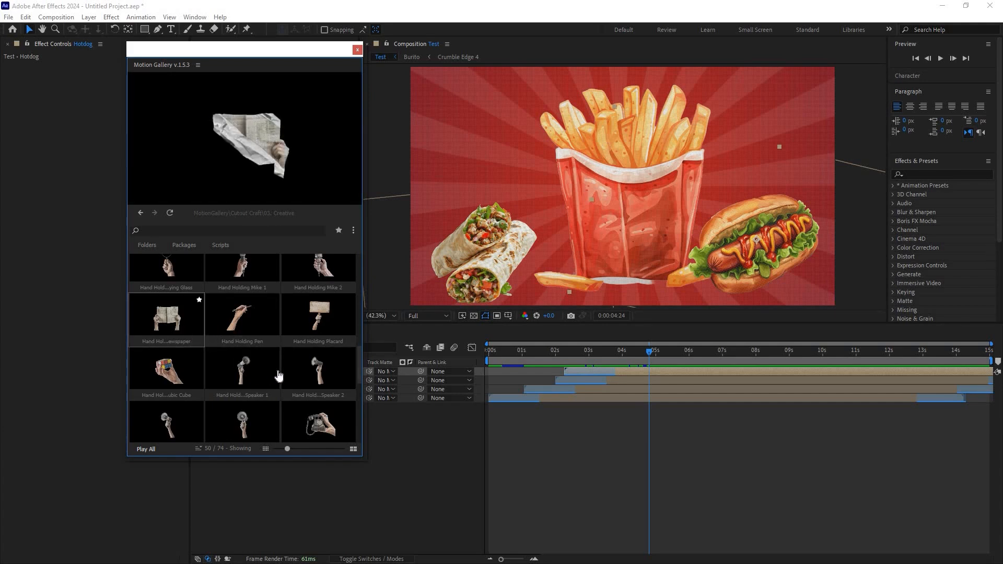
{"action": "scroll", "coordinate": [183, 323], "scroll_direction": "down", "scroll_amount": 5}
{"action": "scroll", "coordinate": [196, 395], "scroll_direction": "up", "scroll_amount": 12}
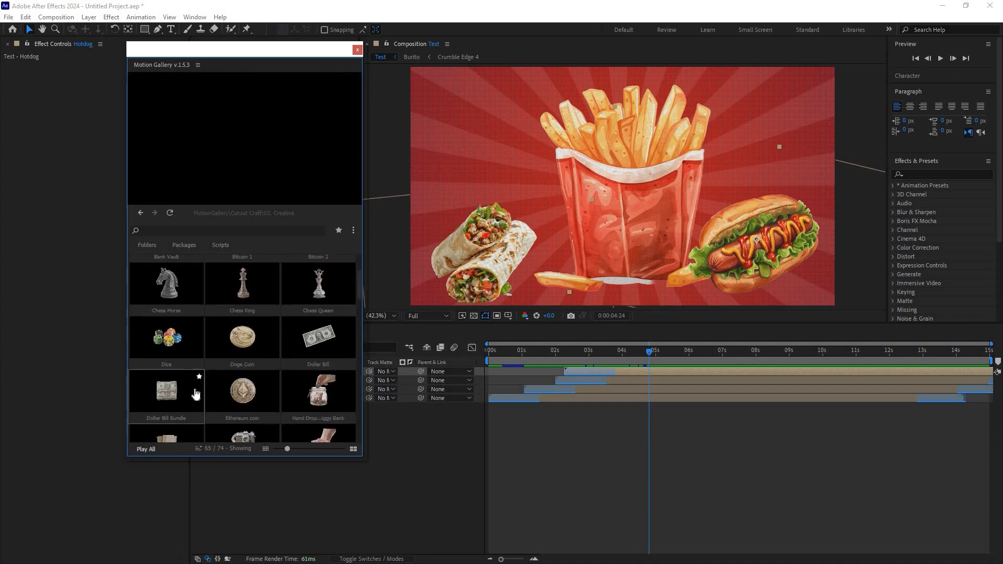
{"action": "scroll", "coordinate": [195, 391], "scroll_direction": "up", "scroll_amount": 2}
{"action": "left_click", "coordinate": [167, 280]}
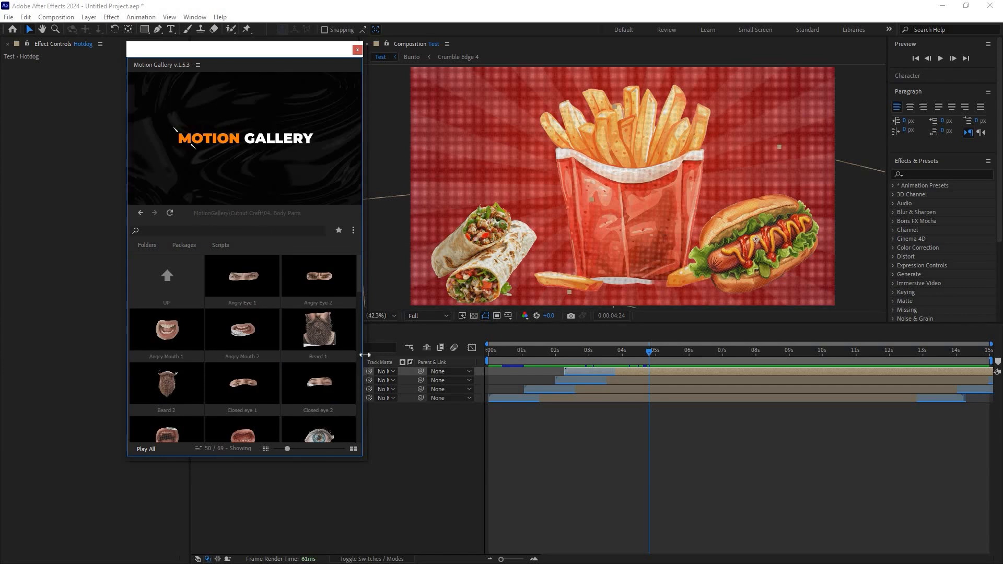
{"action": "scroll", "coordinate": [340, 343], "scroll_direction": "down", "scroll_amount": 6}
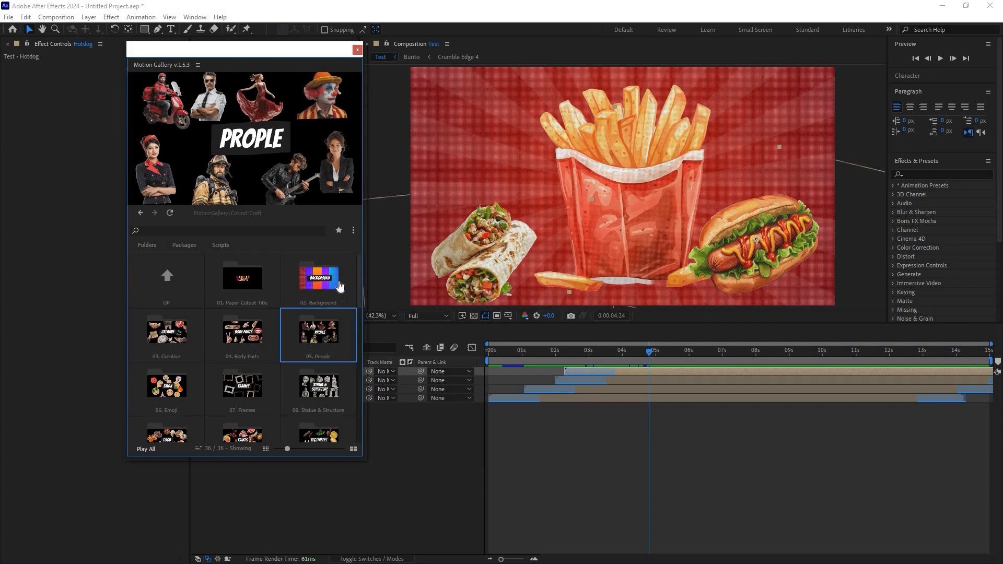
Open People by Expression in the 05. People folder and look through its cutouts, previewing Kid Girl Amazed 2.
{"action": "left_click", "coordinate": [319, 332]}
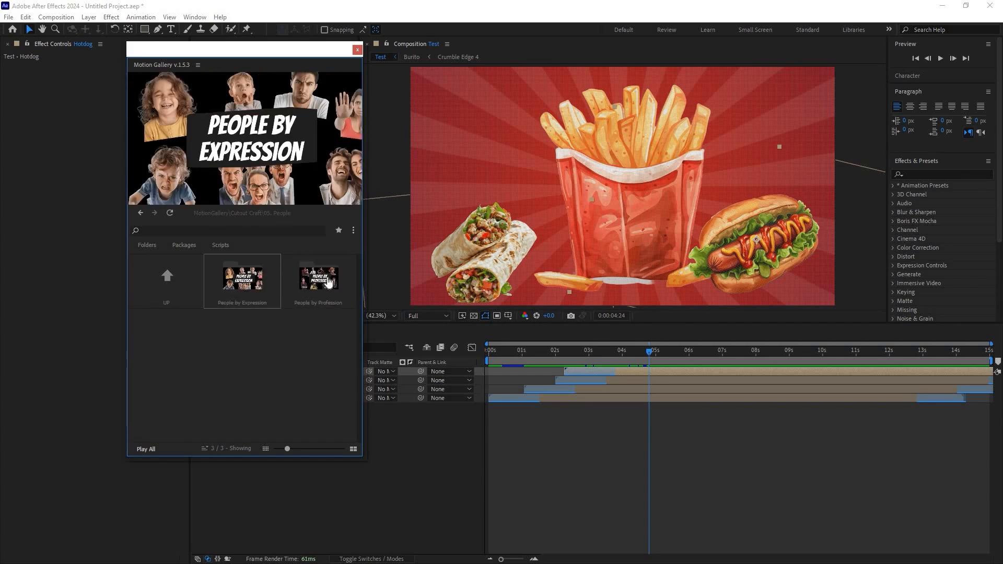
{"action": "left_click", "coordinate": [263, 291]}
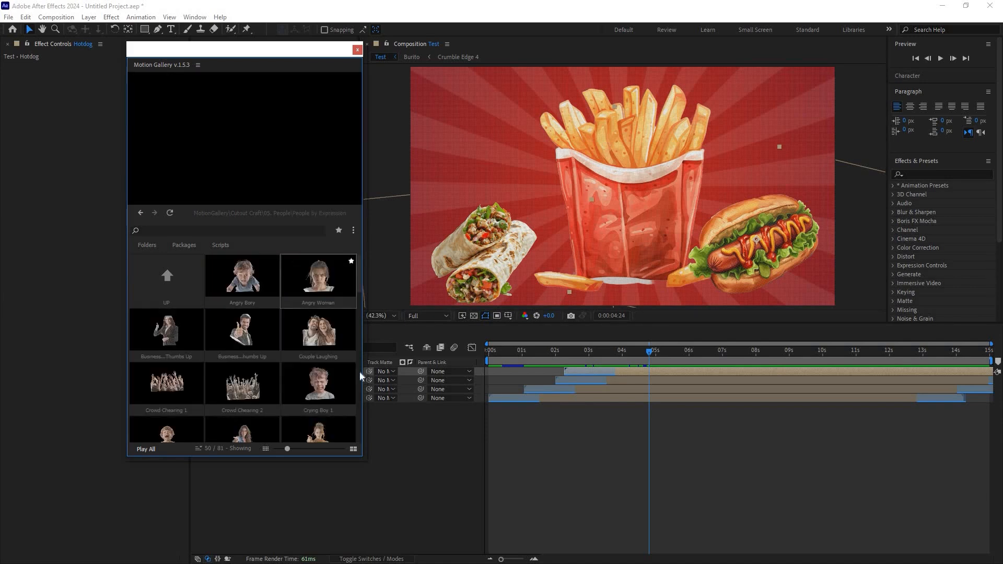
{"action": "scroll", "coordinate": [327, 334], "scroll_direction": "down", "scroll_amount": 5}
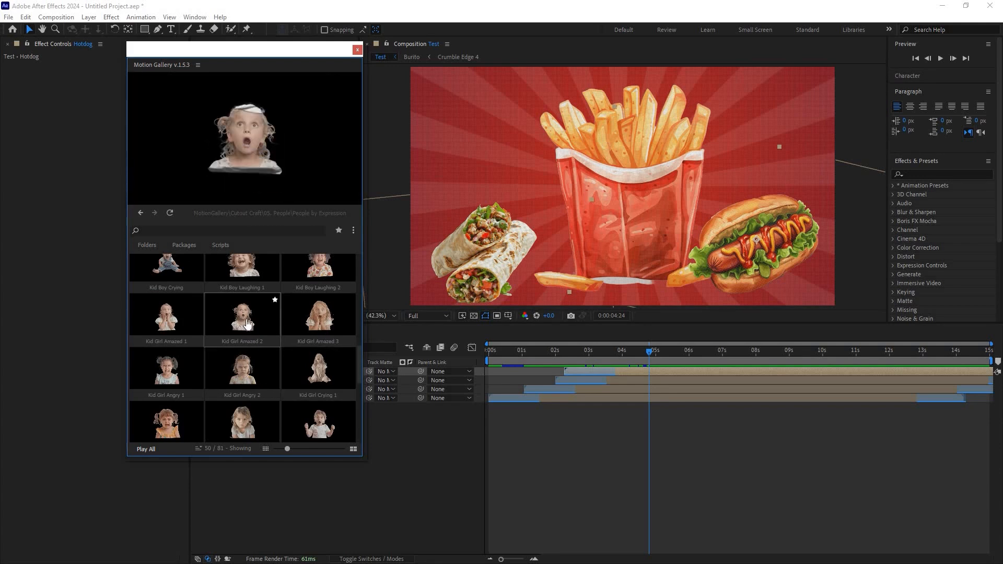
Look through the remaining People by Expression cutouts and return to the 05. People folder.
{"action": "scroll", "coordinate": [246, 327], "scroll_direction": "down", "scroll_amount": 3}
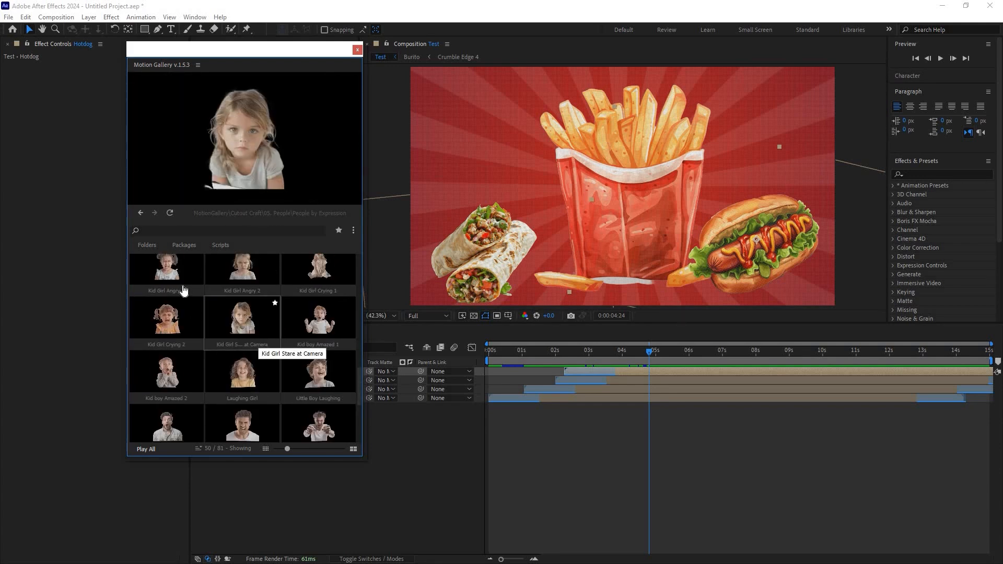
{"action": "scroll", "coordinate": [185, 292], "scroll_direction": "up", "scroll_amount": 8}
{"action": "left_click", "coordinate": [166, 277]}
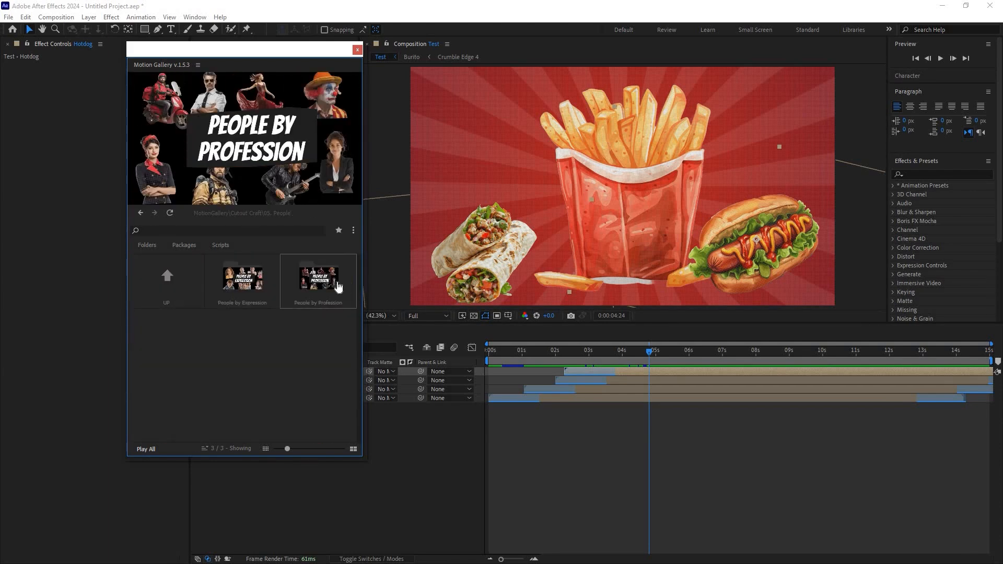
Browse the People by Profession cutouts, such as Barber, Businessman and Female Pilot, and return to the Cutout Craft categories.
{"action": "left_click", "coordinate": [318, 278]}
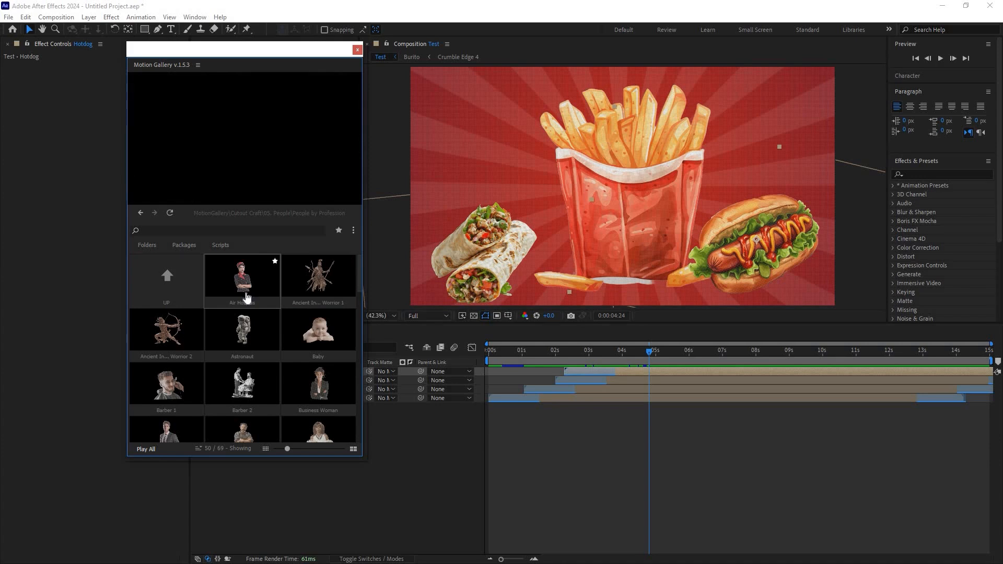
{"action": "scroll", "coordinate": [172, 338], "scroll_direction": "down", "scroll_amount": 2}
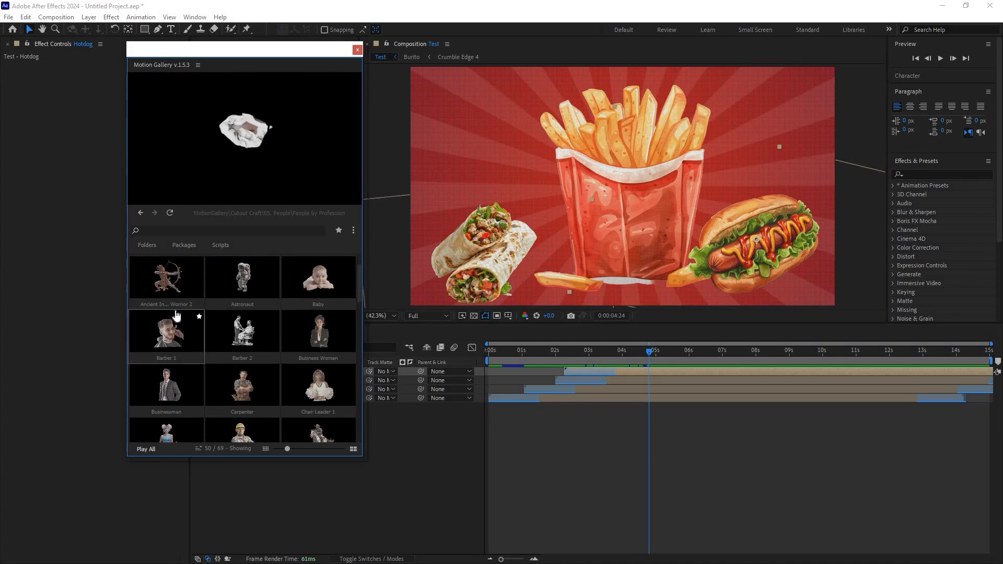
{"action": "scroll", "coordinate": [180, 319], "scroll_direction": "down", "scroll_amount": 3}
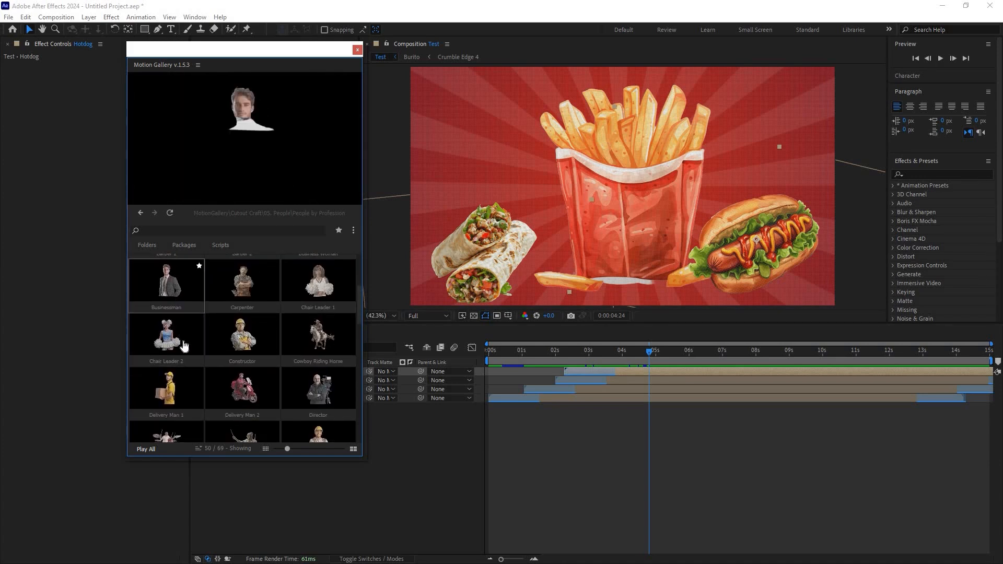
{"action": "scroll", "coordinate": [184, 340], "scroll_direction": "down", "scroll_amount": 5}
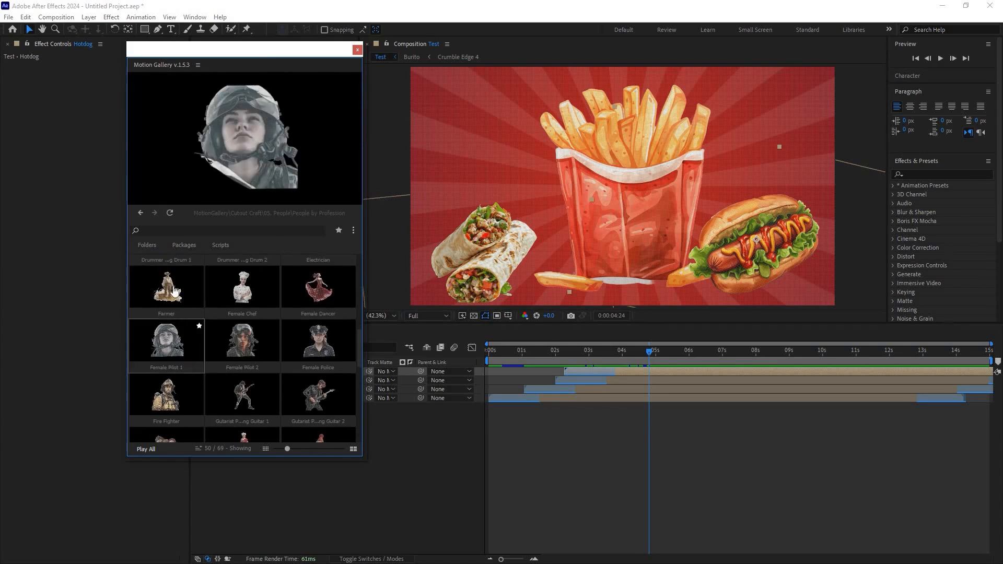
{"action": "scroll", "coordinate": [197, 328], "scroll_direction": "up", "scroll_amount": 10}
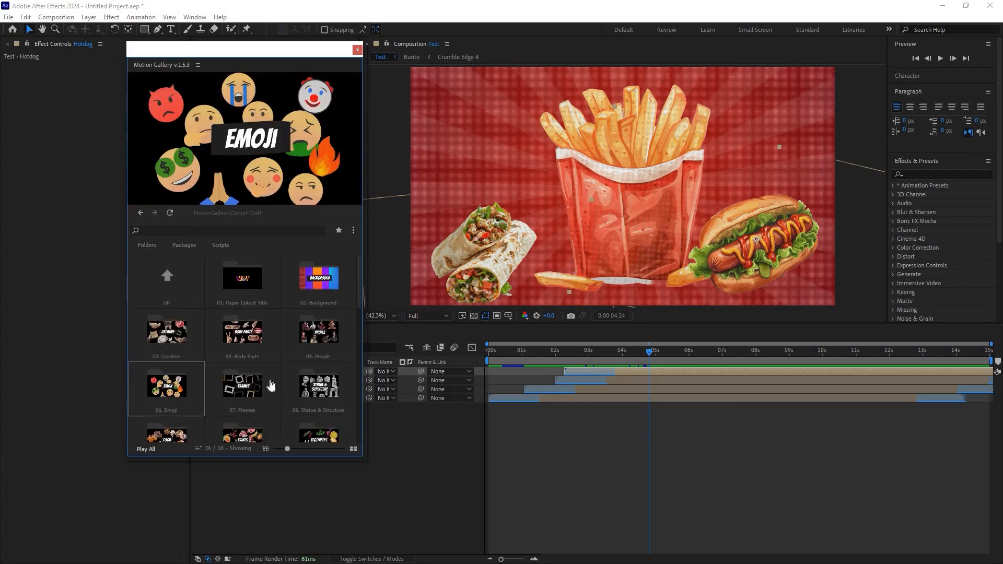
Check the 06. Emoji category and preview the frame cutouts in the 07. Frames folder.
{"action": "left_click", "coordinate": [182, 381]}
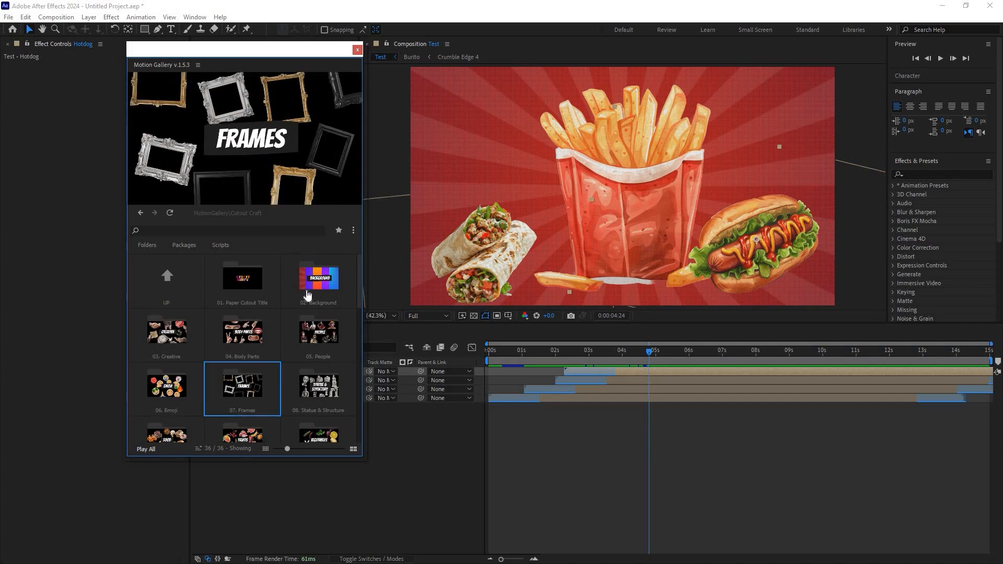
{"action": "left_click", "coordinate": [245, 390]}
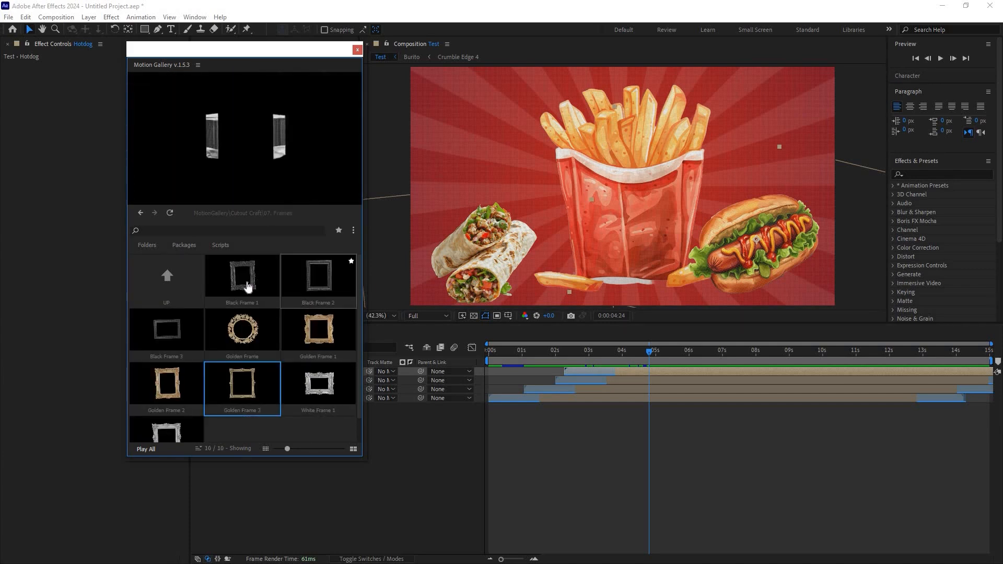
{"action": "left_click", "coordinate": [180, 274]}
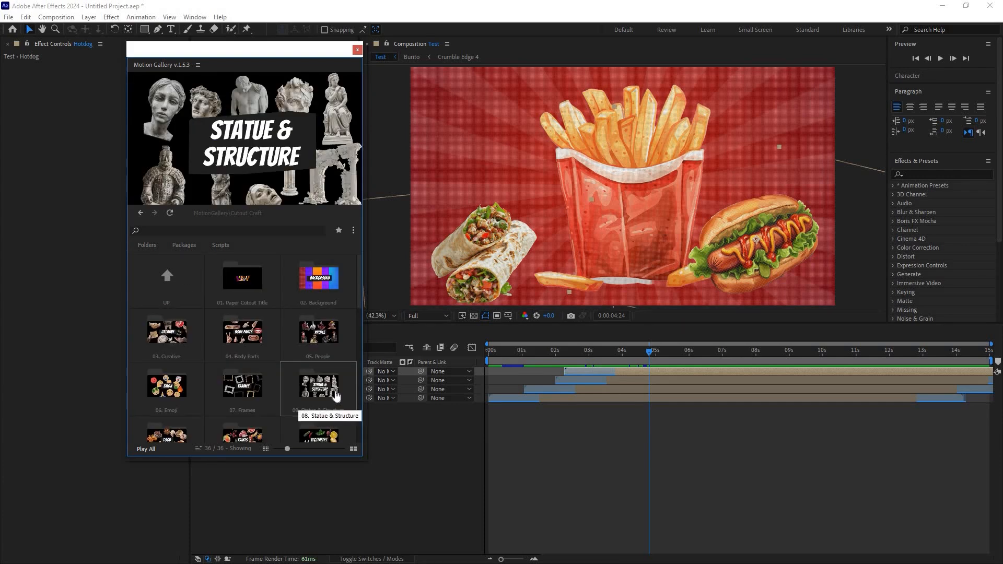
Open the 08. Statue & Structure folder, look through its cutouts and return to the category list.
{"action": "left_click", "coordinate": [318, 387]}
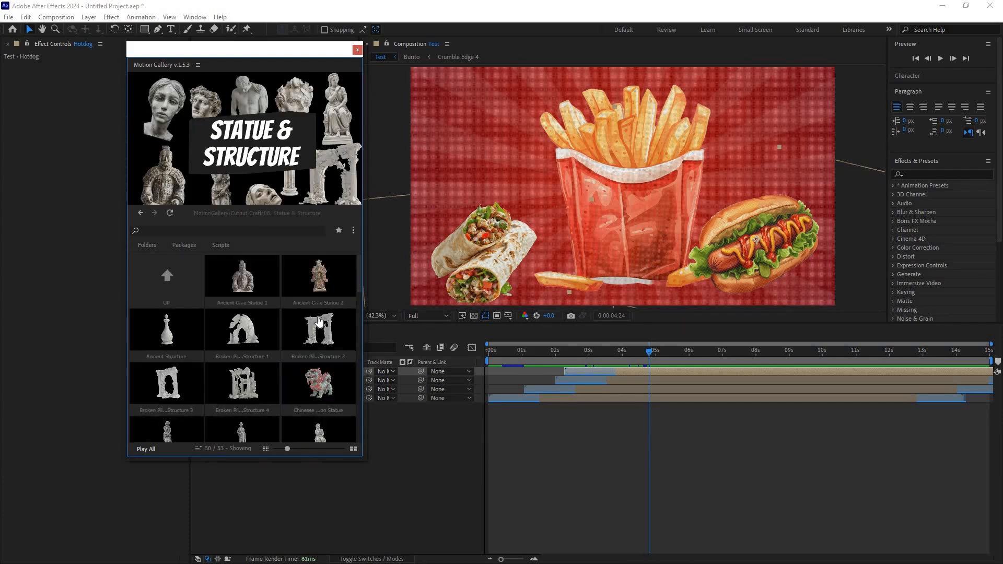
{"action": "scroll", "coordinate": [322, 328], "scroll_direction": "down", "scroll_amount": 2}
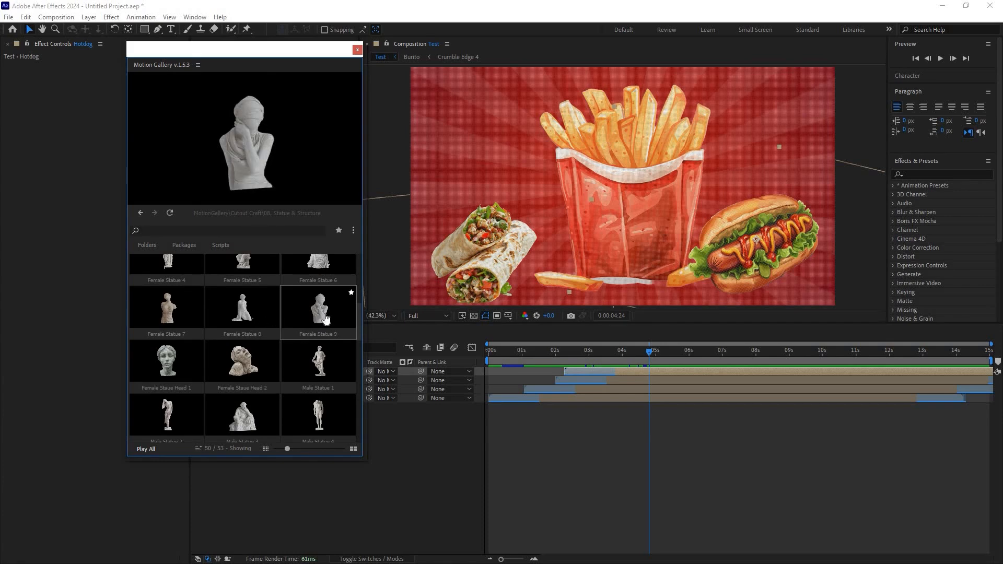
{"action": "scroll", "coordinate": [354, 298], "scroll_direction": "up", "scroll_amount": 5}
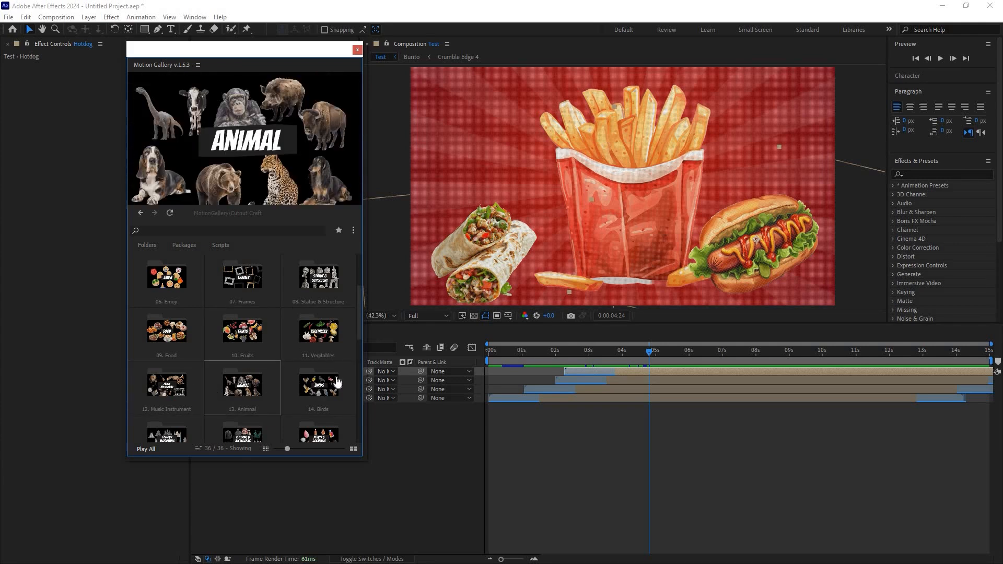
Look over the remaining Cutout Craft categories from 12. Music Instrument through 35. Landscape.
{"action": "scroll", "coordinate": [178, 342], "scroll_direction": "down", "scroll_amount": 2}
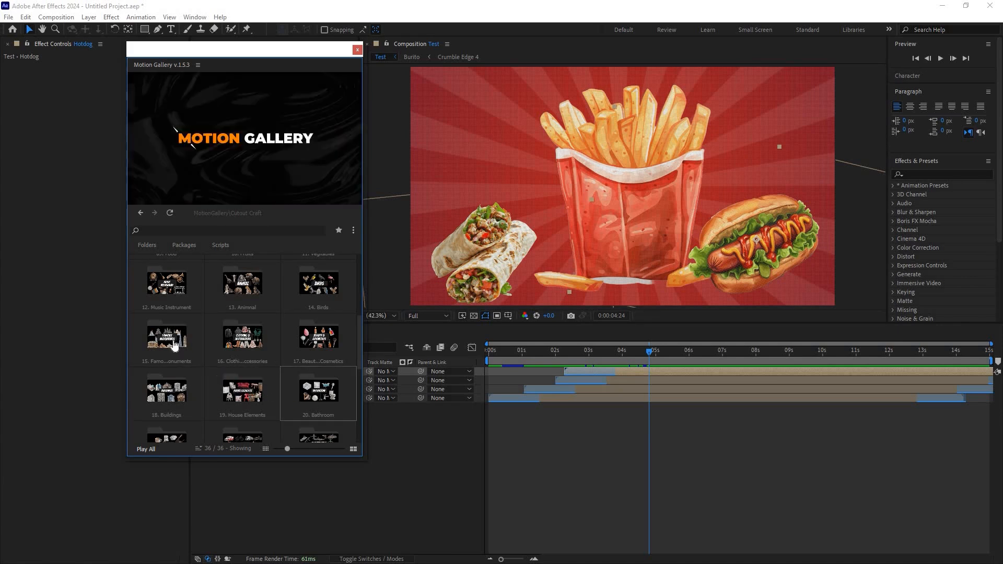
{"action": "scroll", "coordinate": [250, 355], "scroll_direction": "down", "scroll_amount": 2}
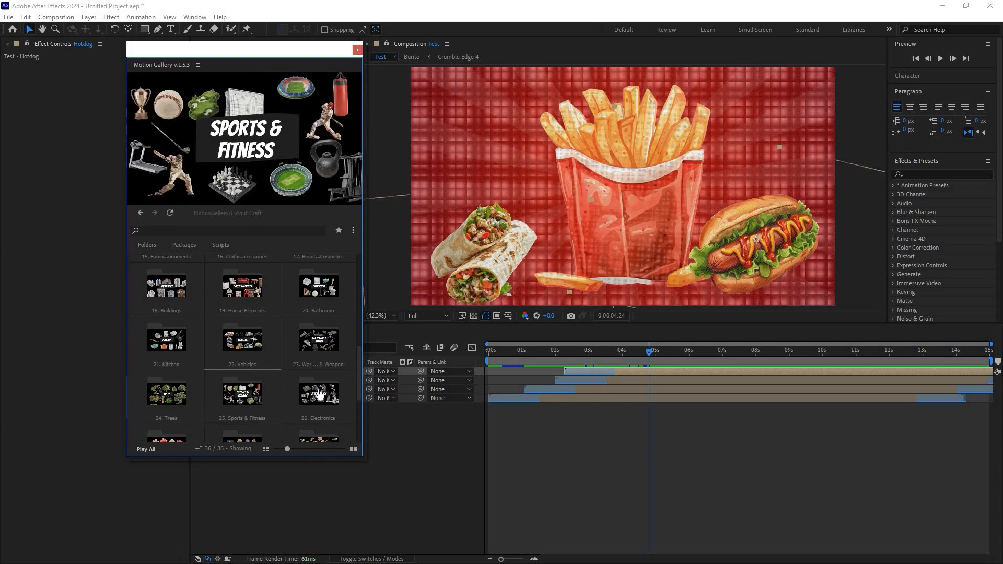
{"action": "scroll", "coordinate": [235, 347], "scroll_direction": "down", "scroll_amount": 2}
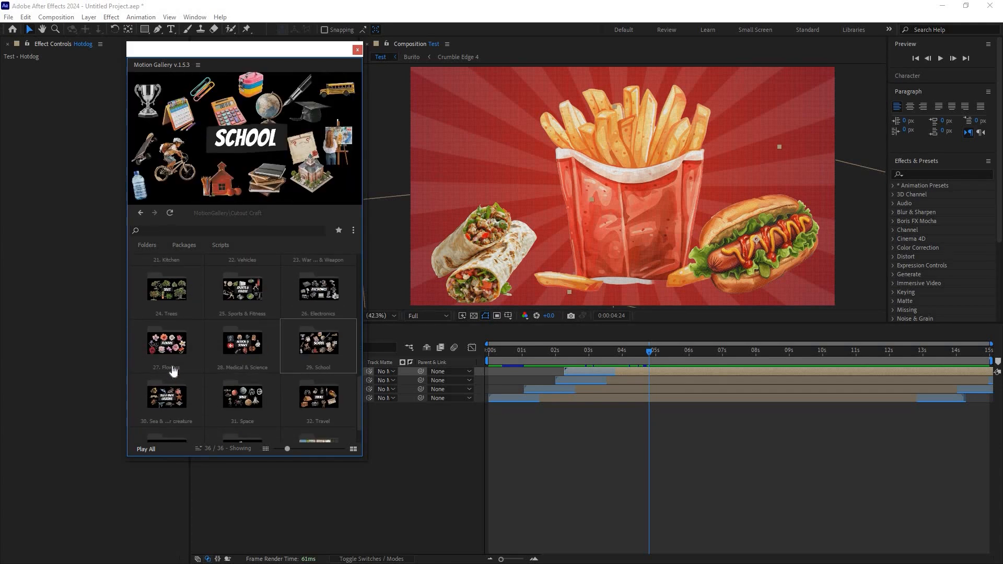
{"action": "scroll", "coordinate": [188, 361], "scroll_direction": "down", "scroll_amount": 1}
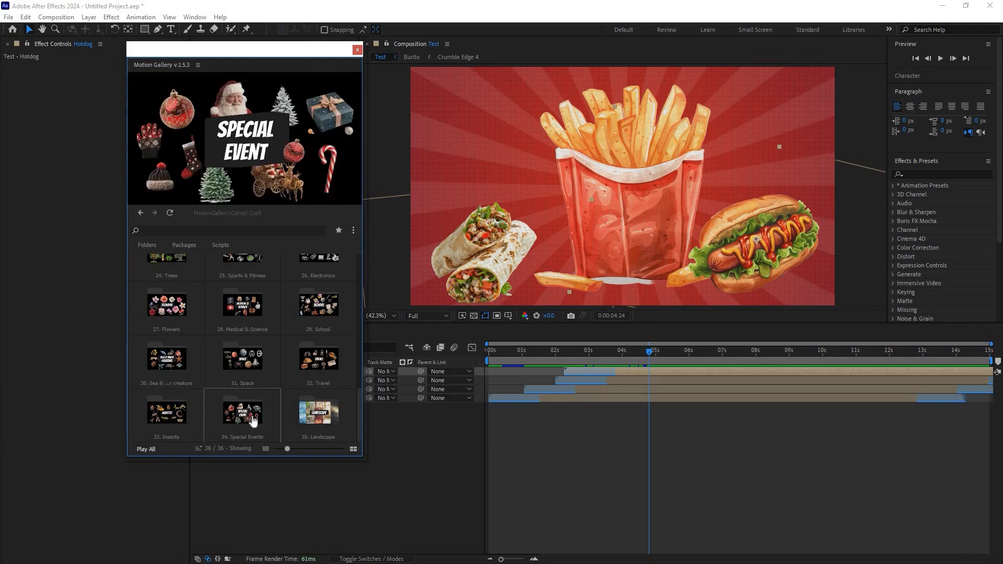
Look inside the 34. Special Events and 35. Landscape folders to see their subfolders and backgrounds.
{"action": "left_click", "coordinate": [272, 399]}
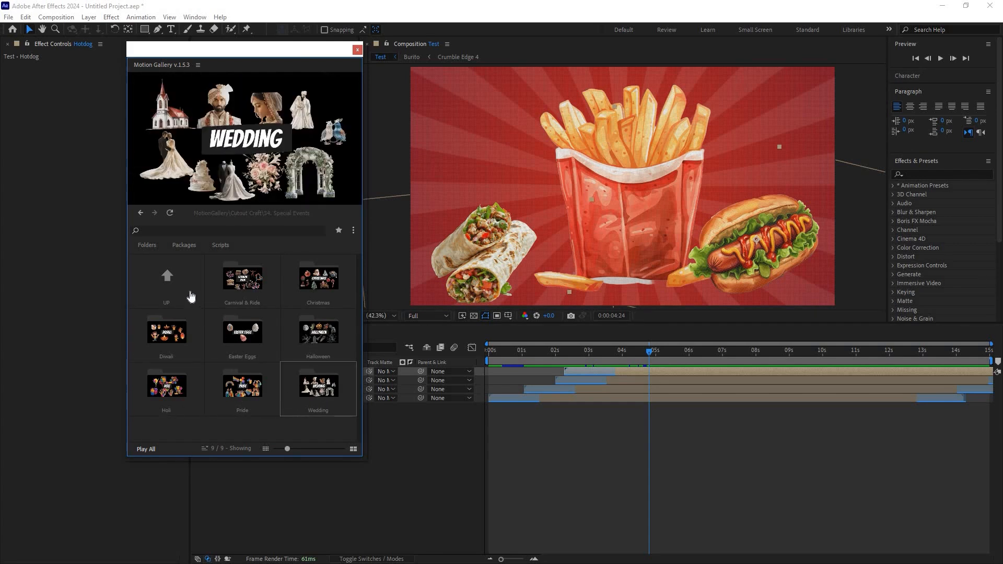
{"action": "left_click", "coordinate": [167, 280]}
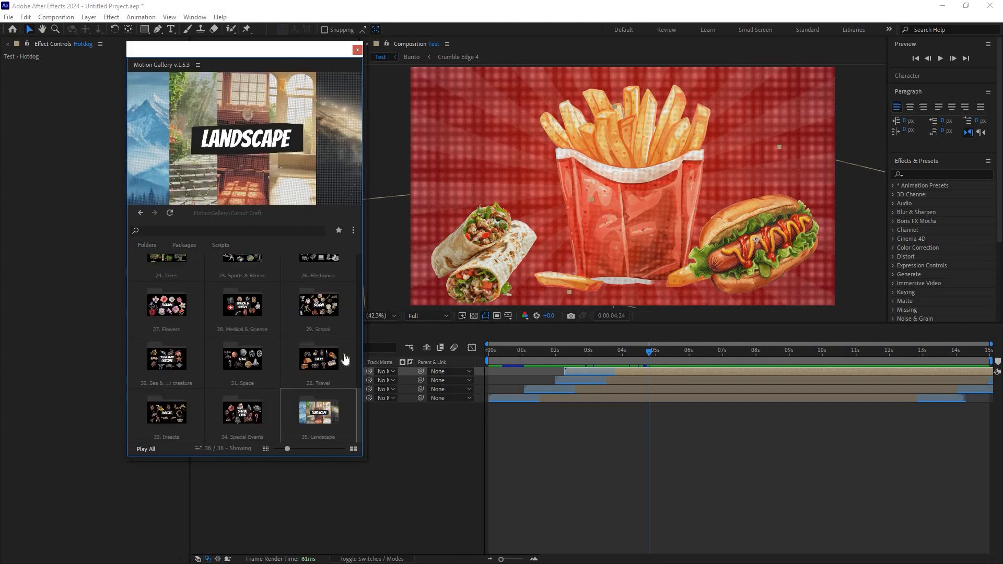
{"action": "left_click", "coordinate": [318, 413]}
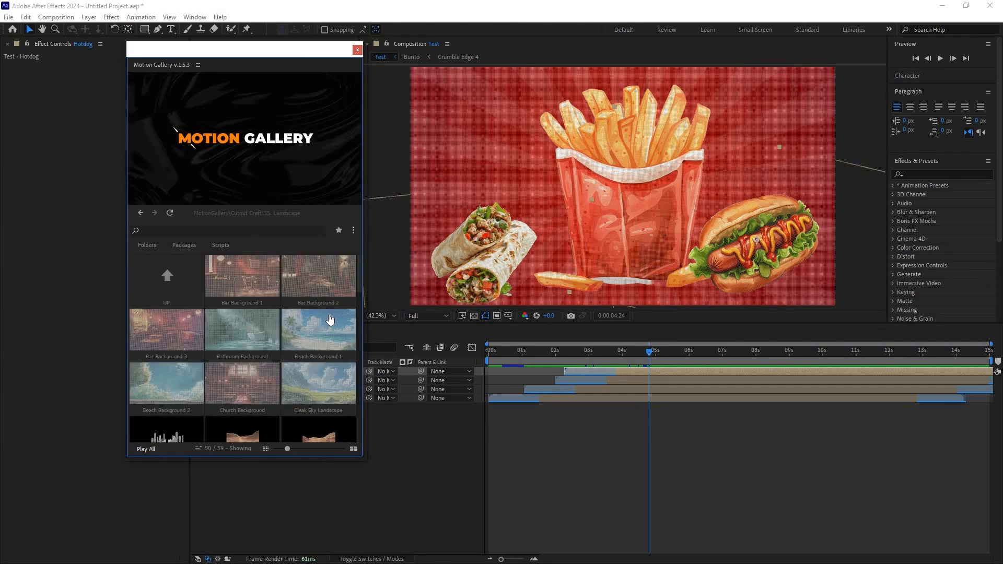
{"action": "scroll", "coordinate": [324, 302], "scroll_direction": "down", "scroll_amount": 4}
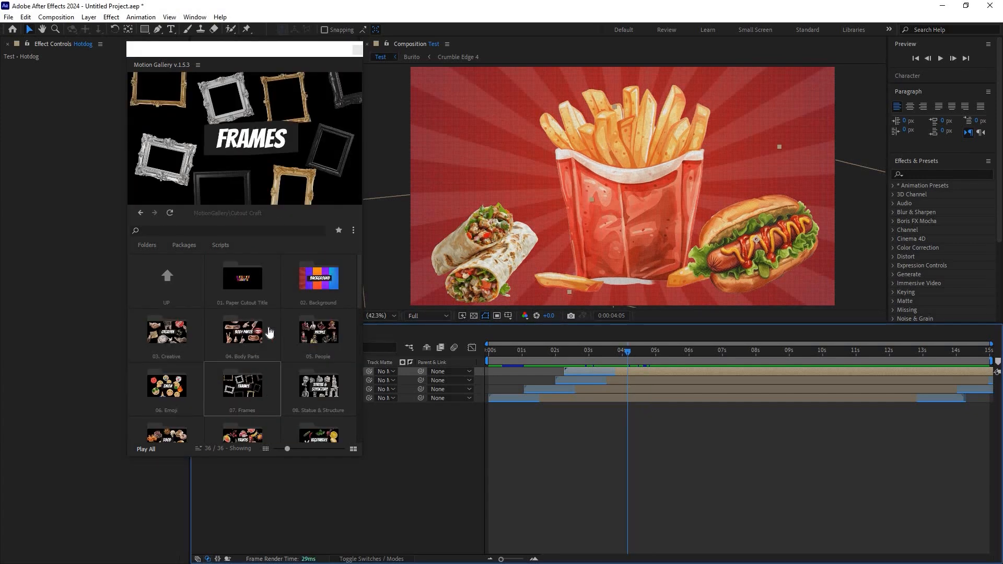
Add the Paper Cutout Title element from 01. Paper Cutout Title to the Test composition, starting at 0:00:02:24.
{"action": "left_click", "coordinate": [242, 387]}
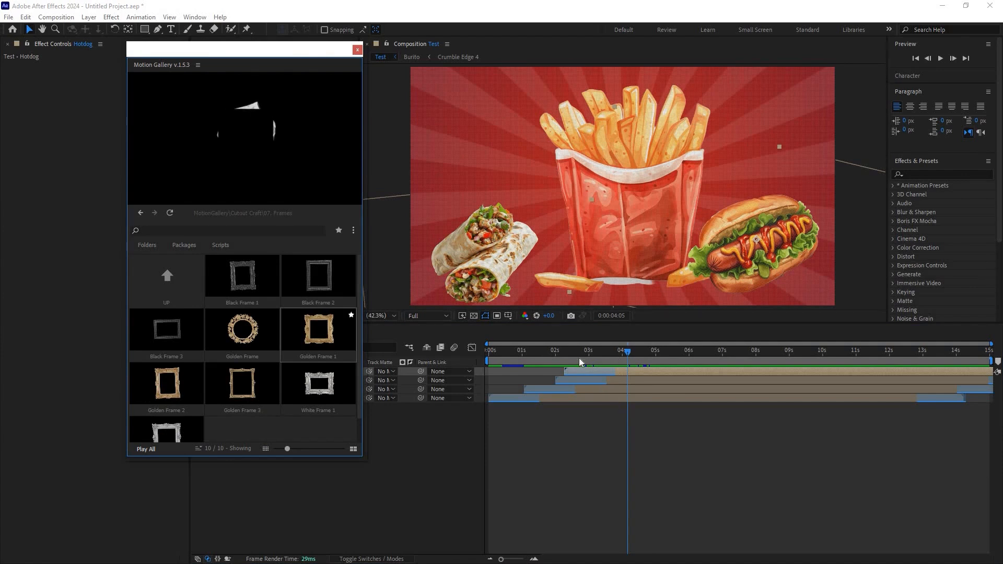
{"action": "left_click", "coordinate": [614, 359]}
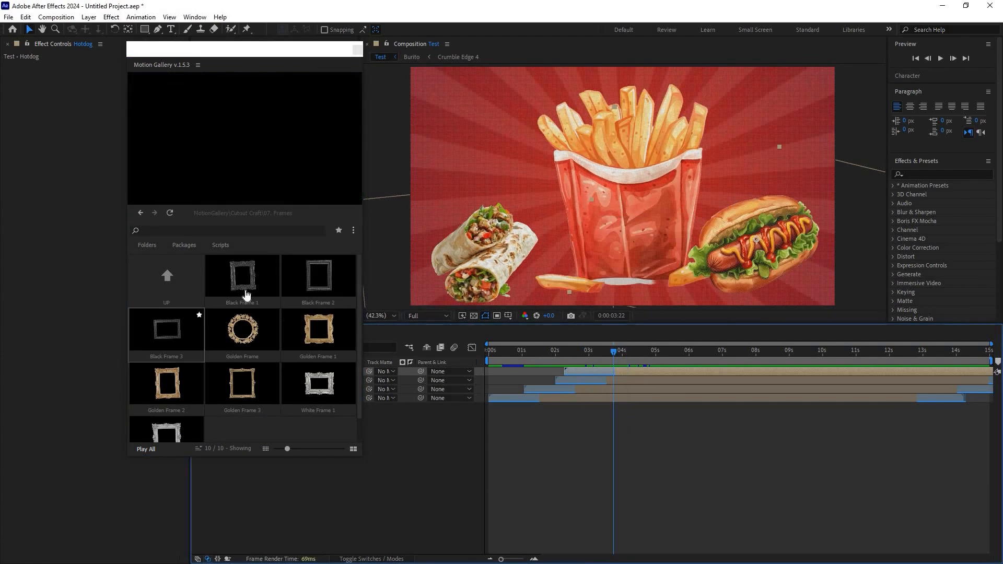
{"action": "left_click", "coordinate": [166, 279]}
{"action": "left_click", "coordinate": [248, 289]}
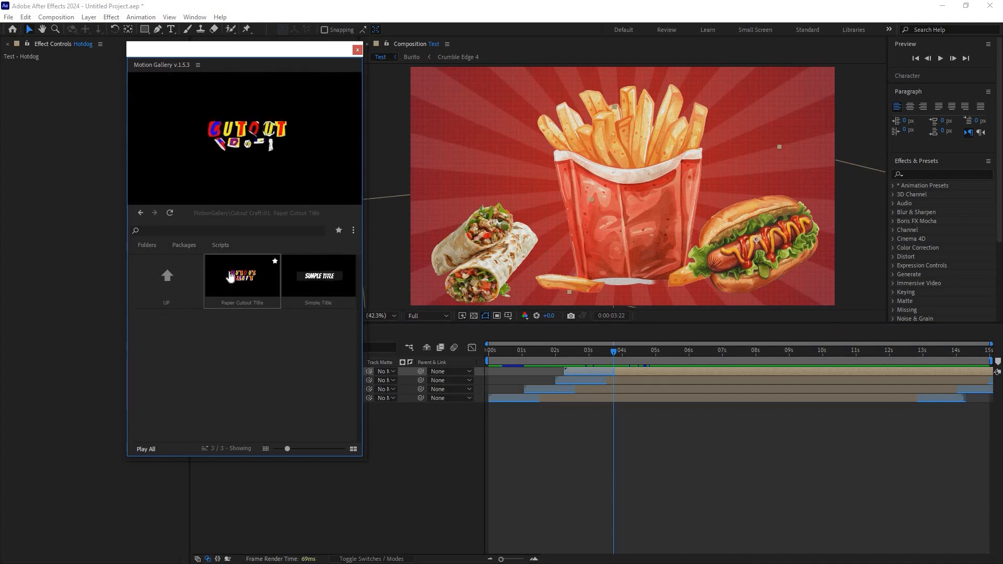
{"action": "left_click", "coordinate": [582, 359]}
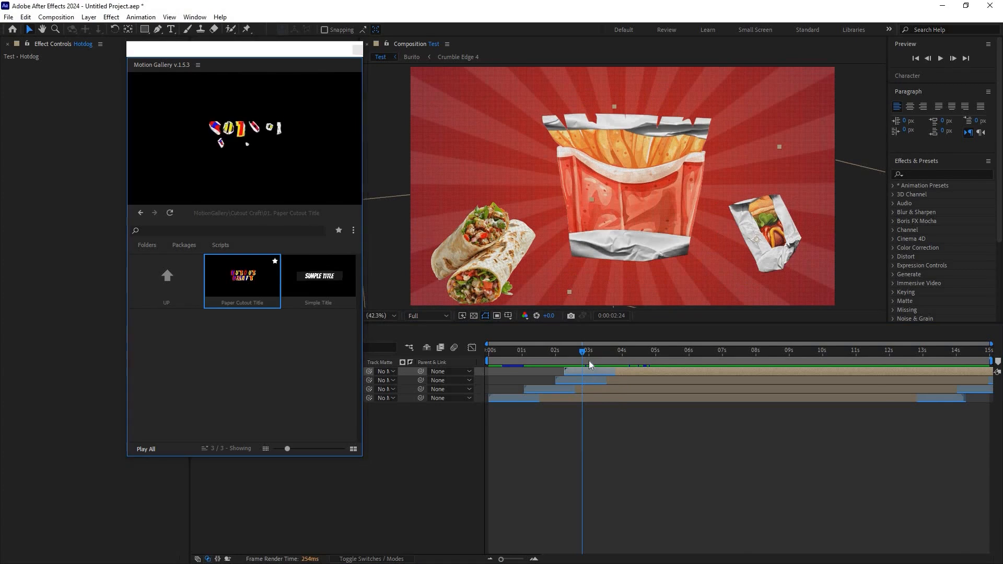
Move the current time to 0:00:05:14 to preview the title over the food scene, and get the Motion Gallery window out of the way.
{"action": "left_click_drag", "start_coordinate": [595, 352], "coordinate": [642, 353]}
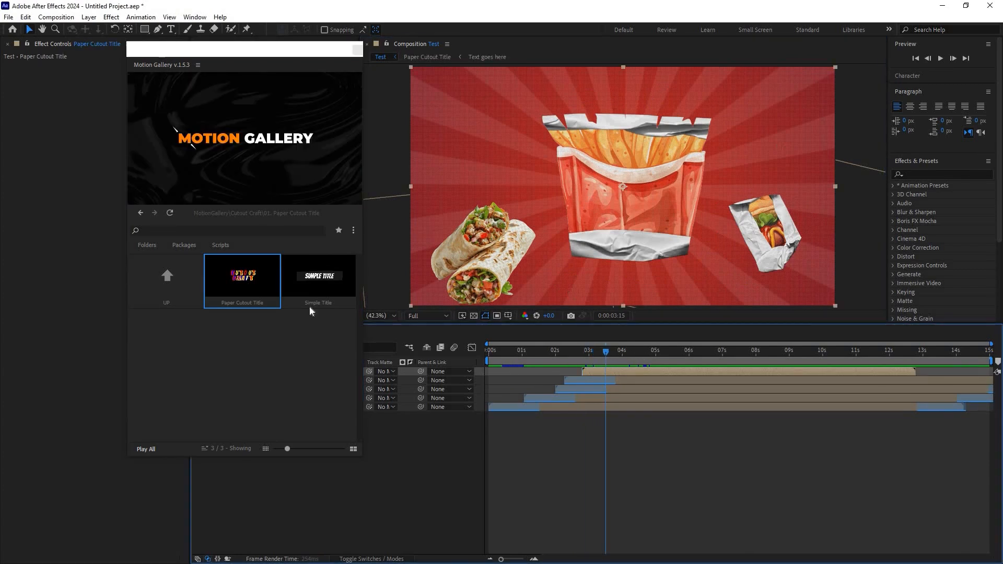
{"action": "mouse_move", "coordinate": [244, 277]}
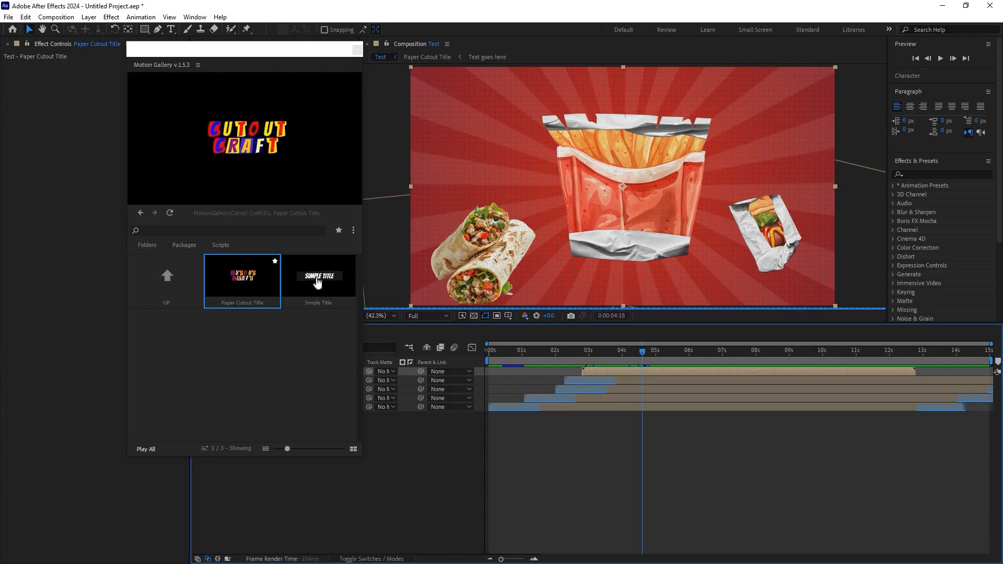
{"action": "mouse_move", "coordinate": [318, 282]}
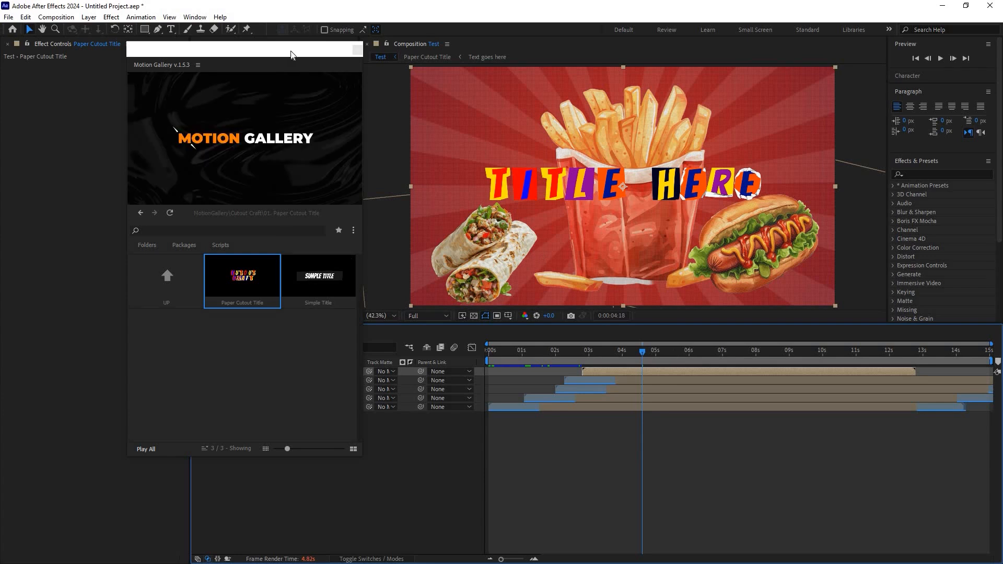
{"action": "left_click_drag", "start_coordinate": [641, 351], "coordinate": [671, 351]}
{"action": "key", "text": "alt+Tab"}
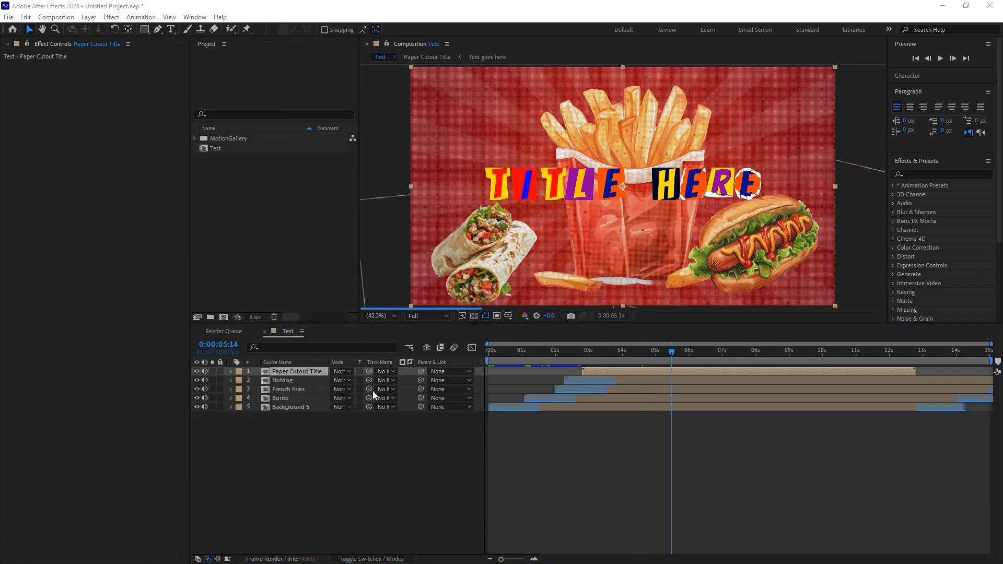
Open the Paper Cutout Title layer's composition and, inside it, the nested Text goes here composition.
{"action": "left_click", "coordinate": [288, 371]}
{"action": "double_click", "coordinate": [313, 372]}
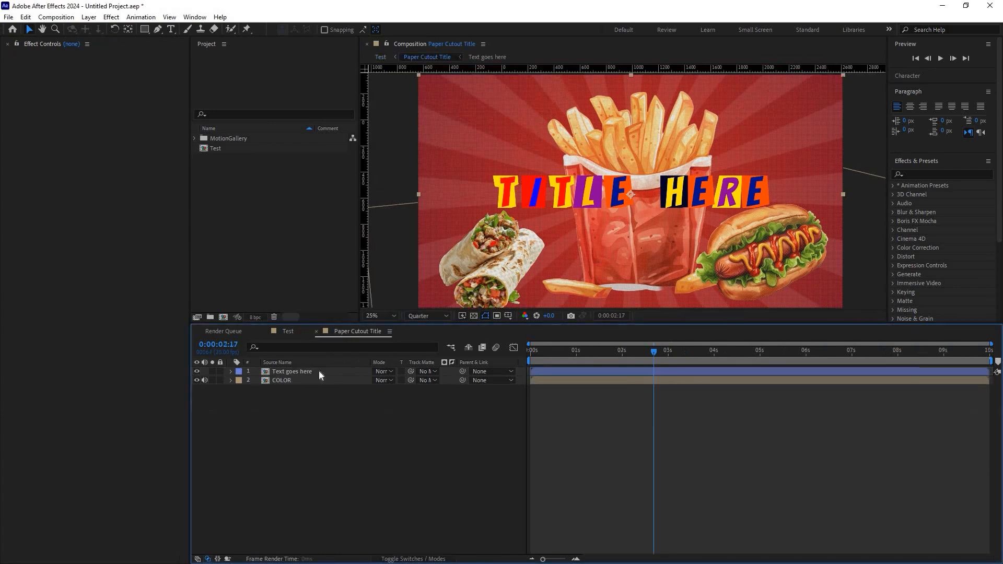
{"action": "left_click", "coordinate": [282, 371]}
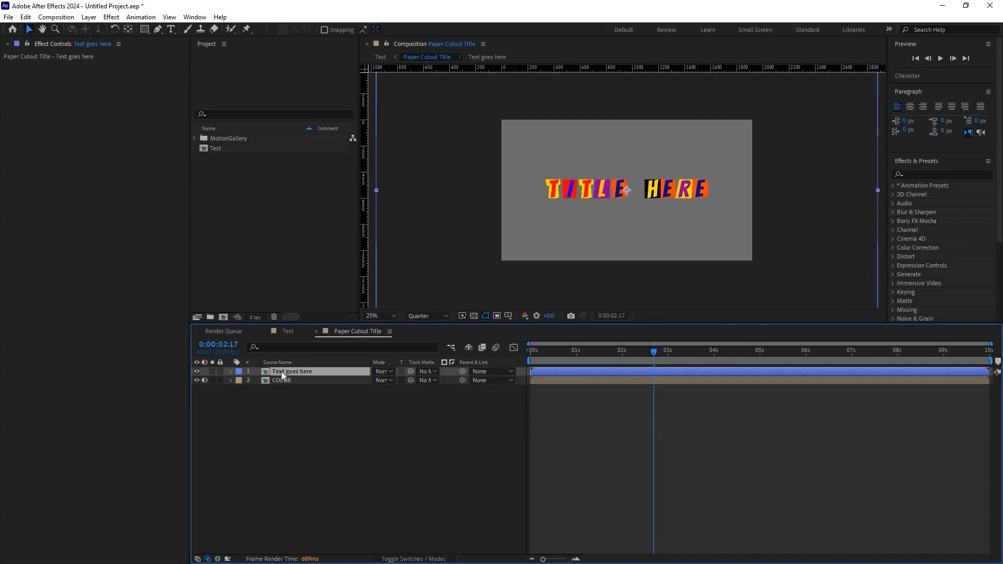
{"action": "double_click", "coordinate": [631, 179]}
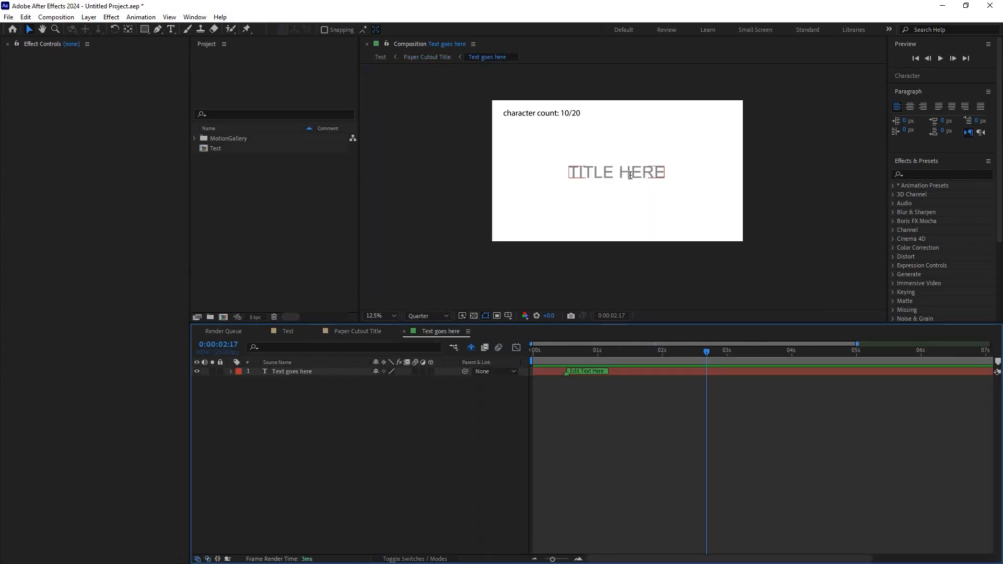
Replace the placeholder title text with FOOD and return to the Paper Cutout Title composition.
{"action": "double_click", "coordinate": [646, 177]}
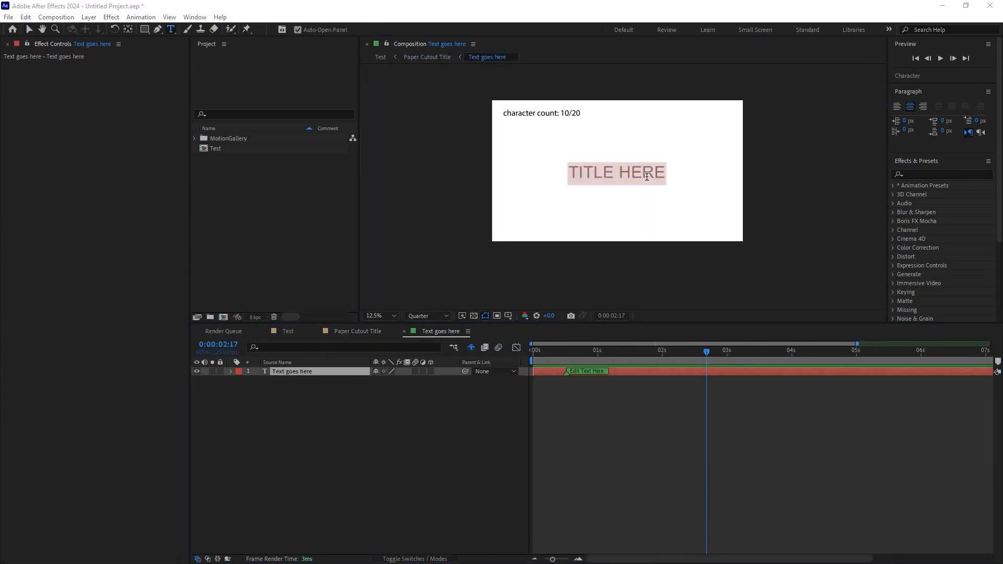
{"action": "type", "text": "FOOD"}
{"action": "key", "text": "Escape"}
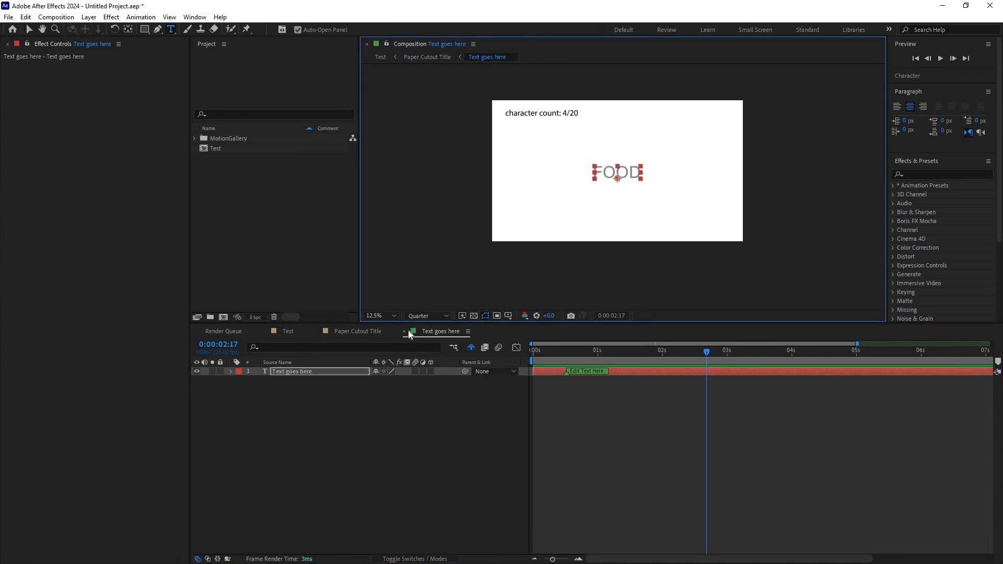
{"action": "key", "text": "v"}
{"action": "key", "text": "ctrl+w"}
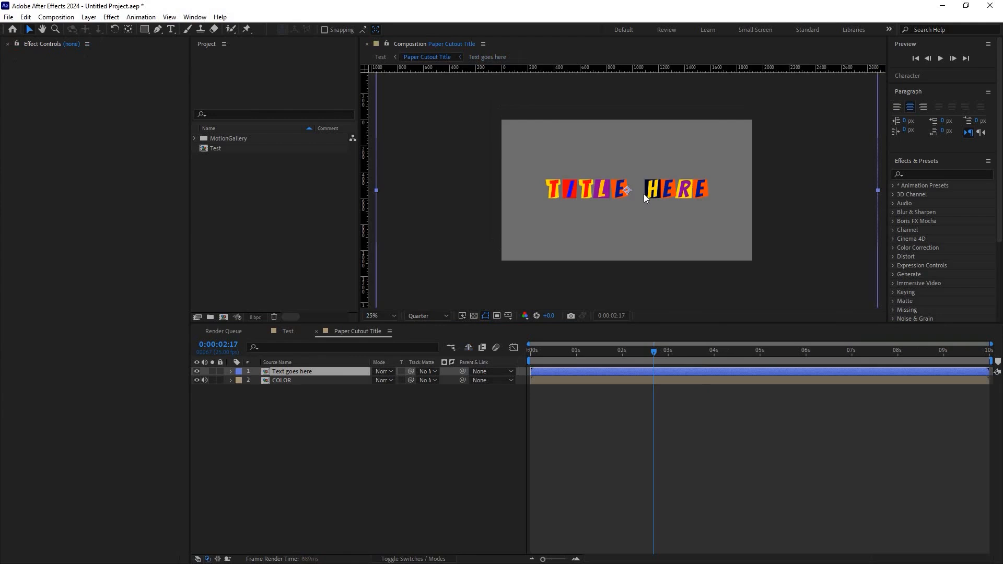
Check the FOOD title in the Test composition and open the nested COLOR composition with its Color Control layer selected.
{"action": "left_click", "coordinate": [287, 332]}
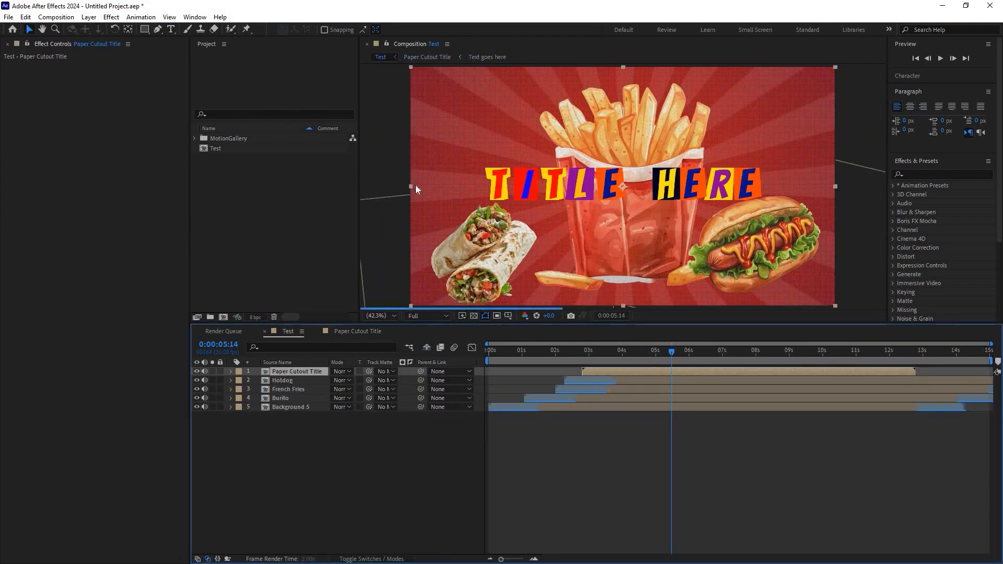
{"action": "left_click", "coordinate": [592, 197]}
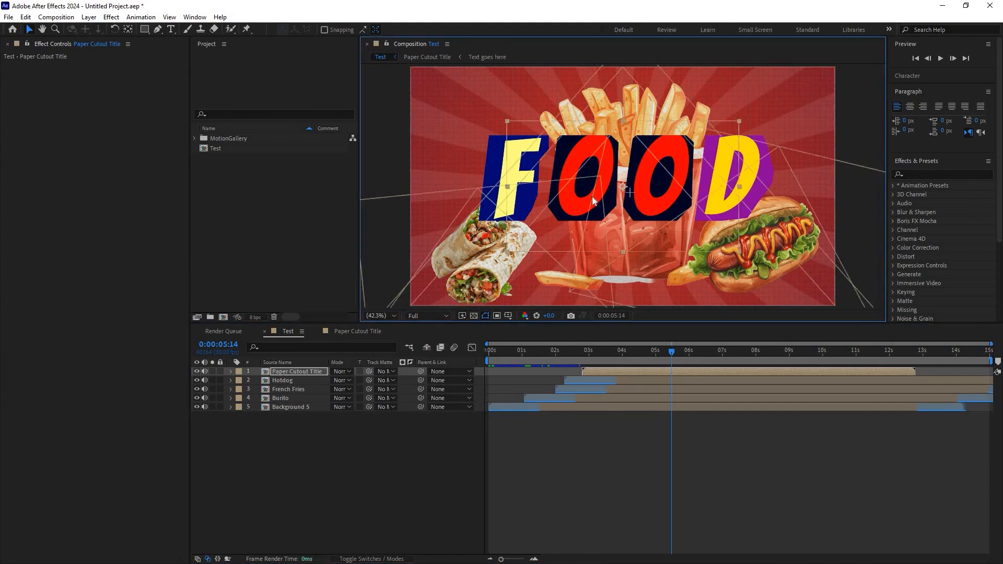
{"action": "double_click", "coordinate": [311, 374]}
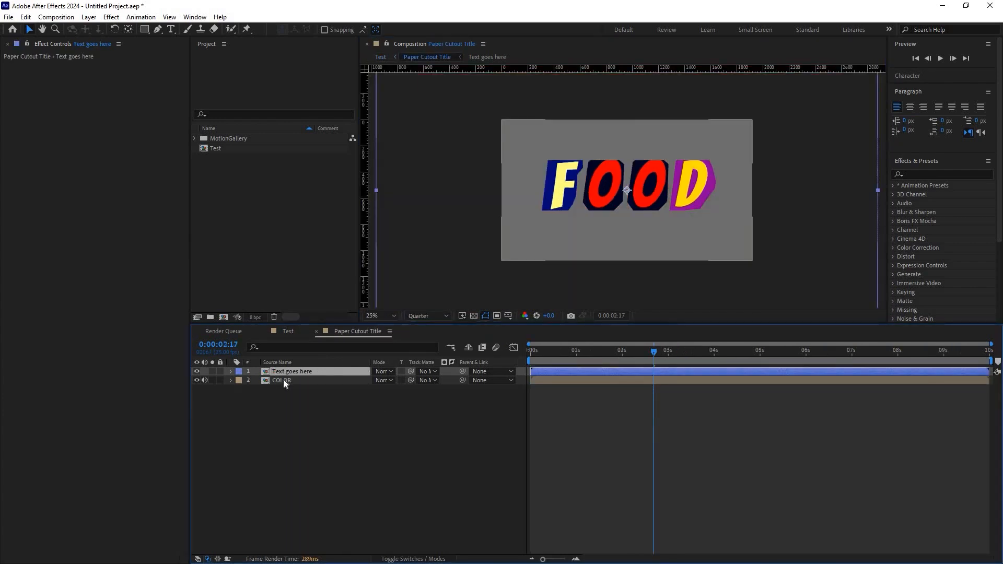
{"action": "left_click", "coordinate": [283, 379]}
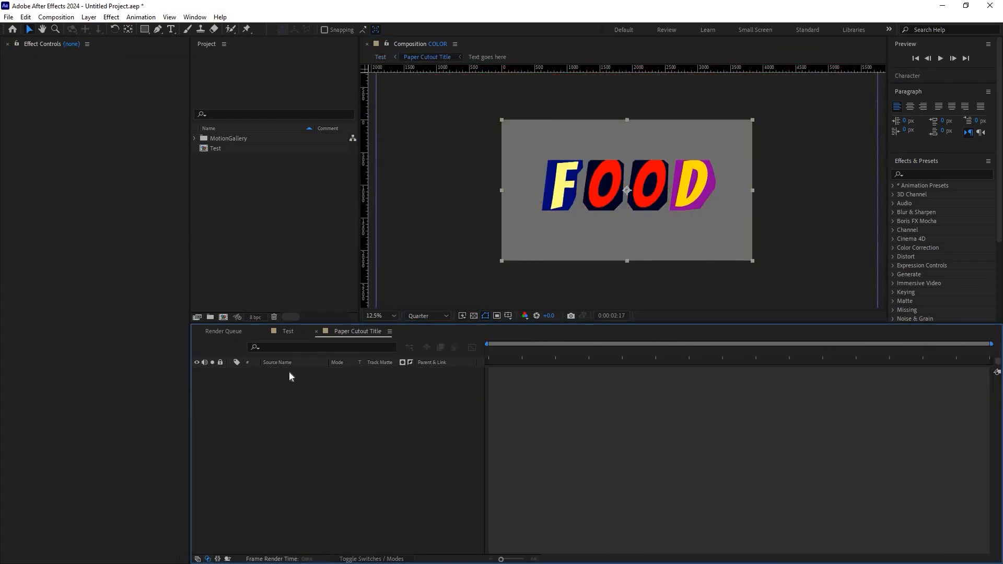
{"action": "left_click", "coordinate": [276, 372]}
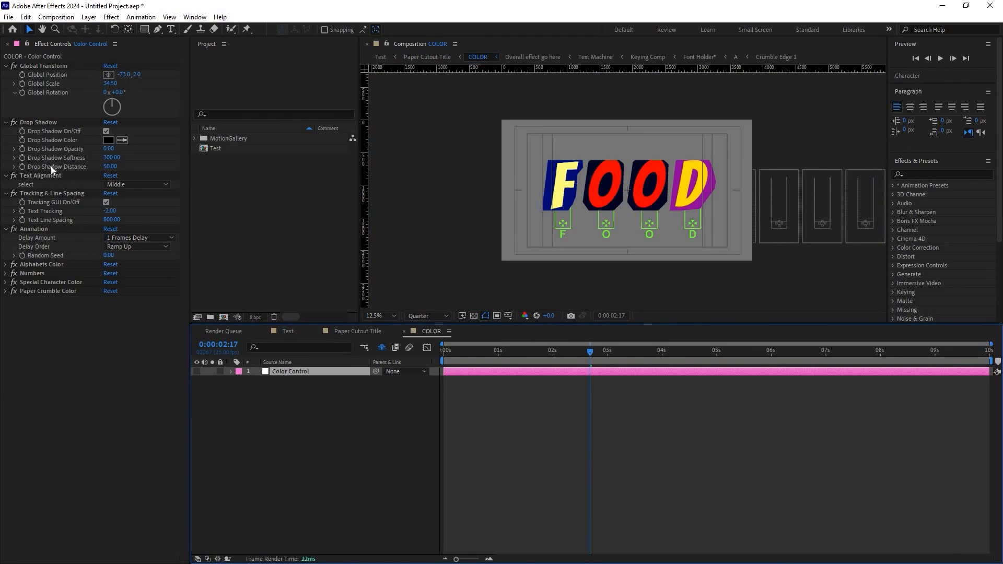
Change the letter F's Color 1 to blue in the Alphabets Color settings of the Color Control layer.
{"action": "left_click", "coordinate": [16, 265]}
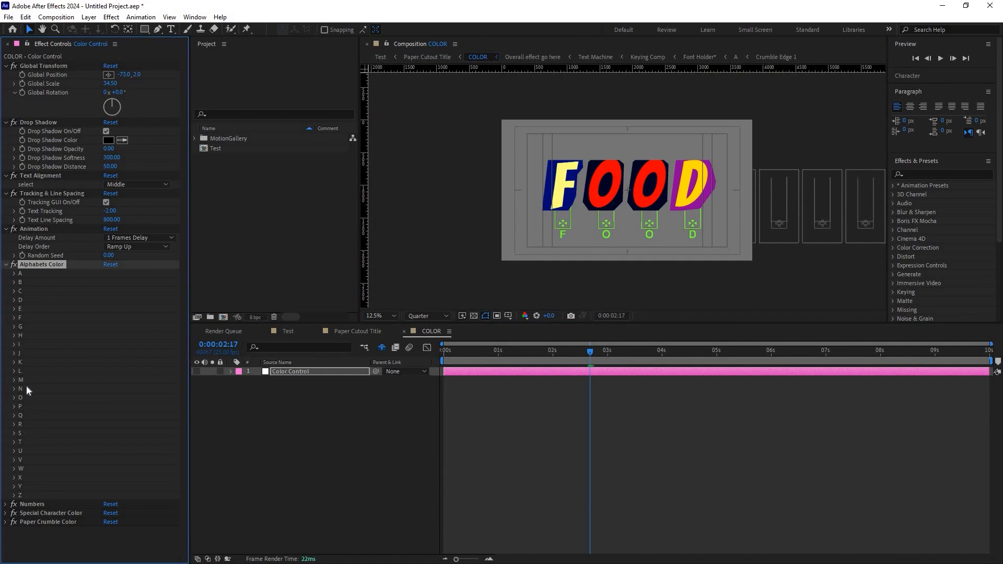
{"action": "left_click", "coordinate": [14, 318]}
{"action": "left_click", "coordinate": [109, 327]}
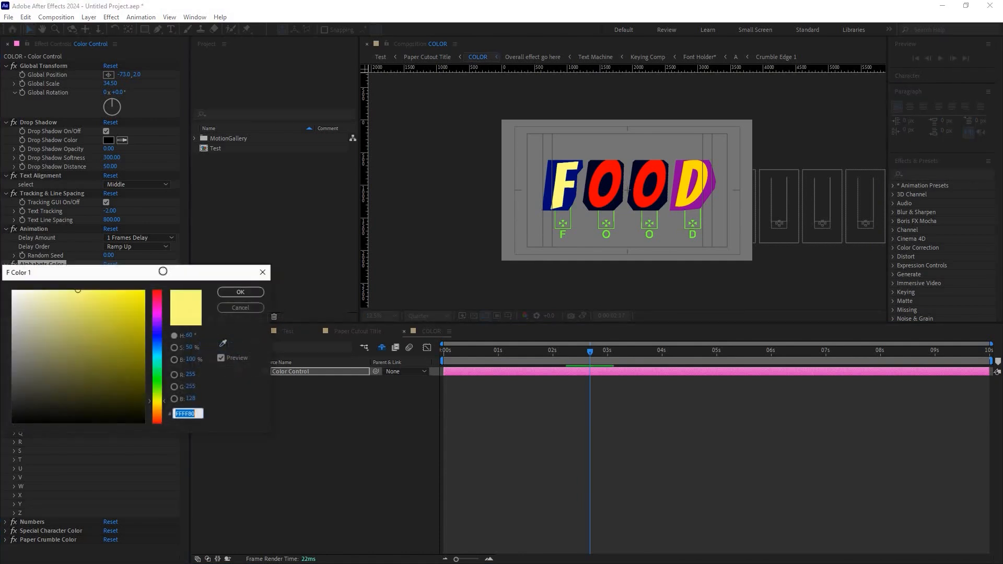
{"action": "left_click_drag", "start_coordinate": [156, 350], "coordinate": [157, 341]}
{"action": "left_click_drag", "start_coordinate": [601, 194], "coordinate": [615, 182]}
{"action": "left_click", "coordinate": [241, 292]}
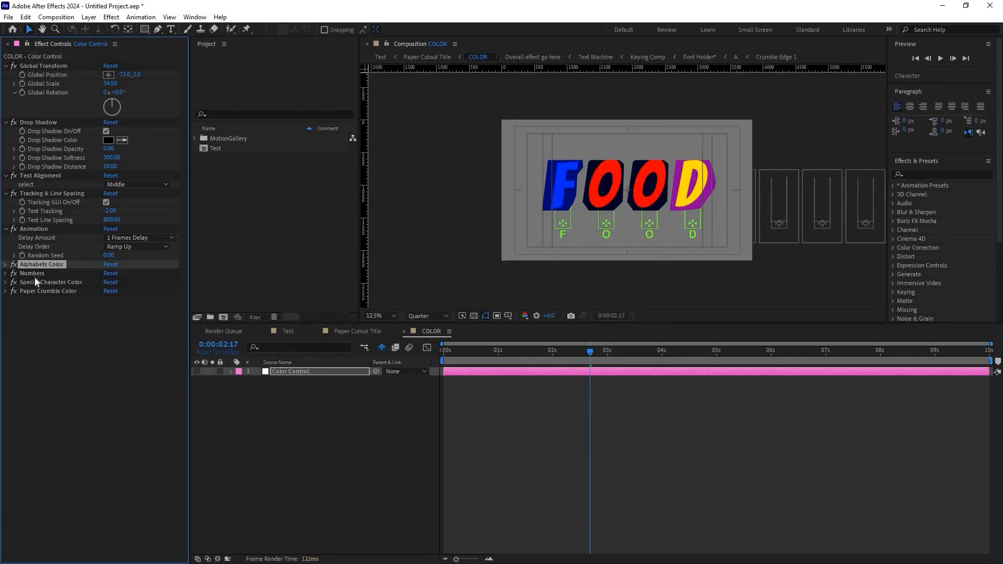
Set the Paper Crumble Color to FF0000 at a frame where the letters are still unfolding, and return to the Test composition.
{"action": "left_click", "coordinate": [30, 283]}
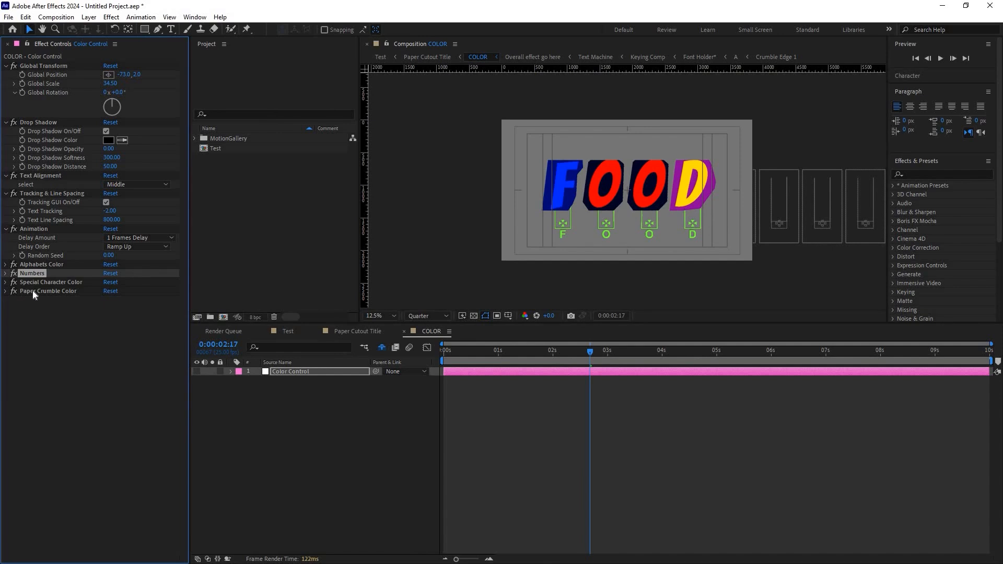
{"action": "left_click", "coordinate": [474, 362]}
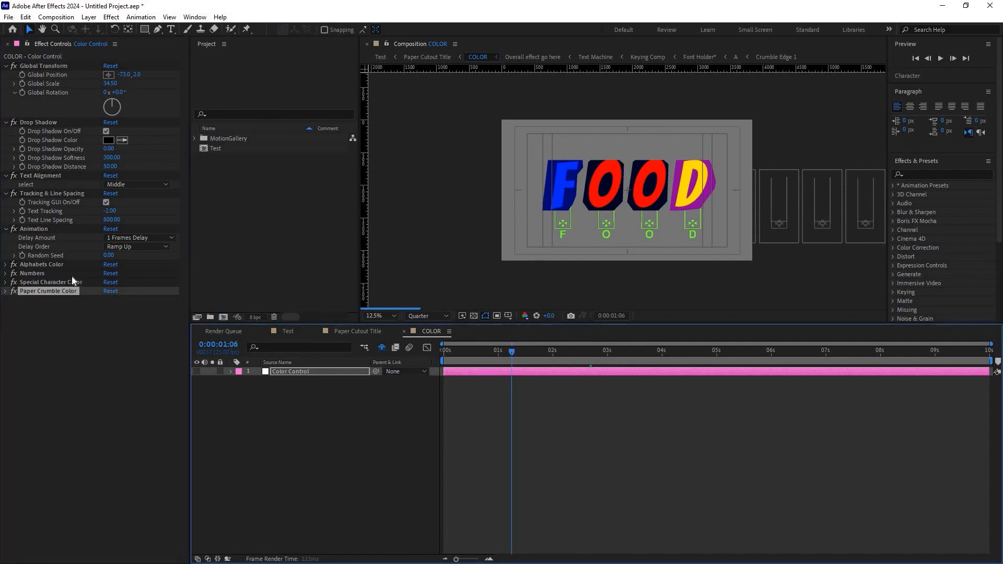
{"action": "left_click", "coordinate": [6, 291]}
{"action": "left_click", "coordinate": [109, 300]}
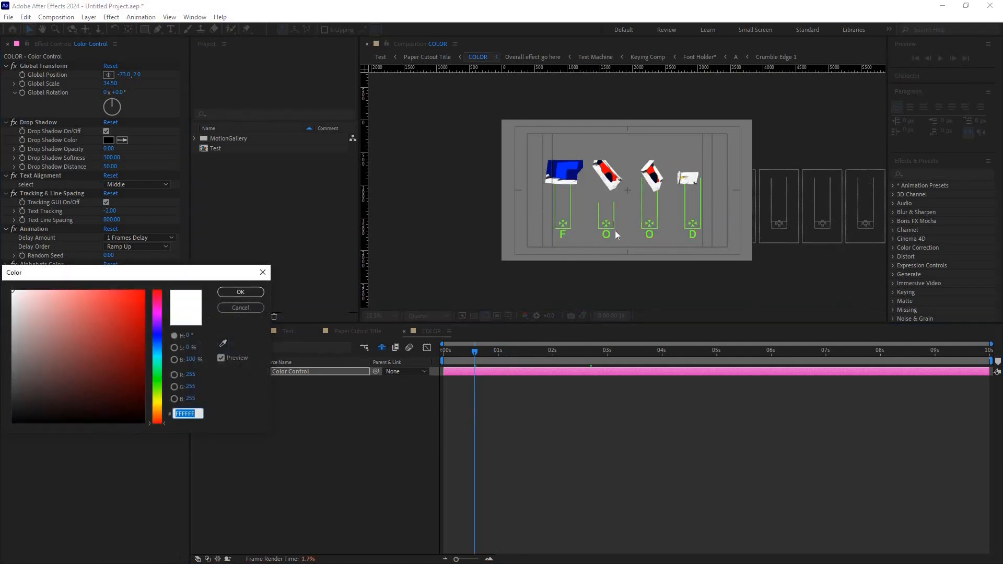
{"action": "type", "text": "FF0000"}
{"action": "left_click", "coordinate": [240, 292]}
{"action": "left_click", "coordinate": [404, 332]}
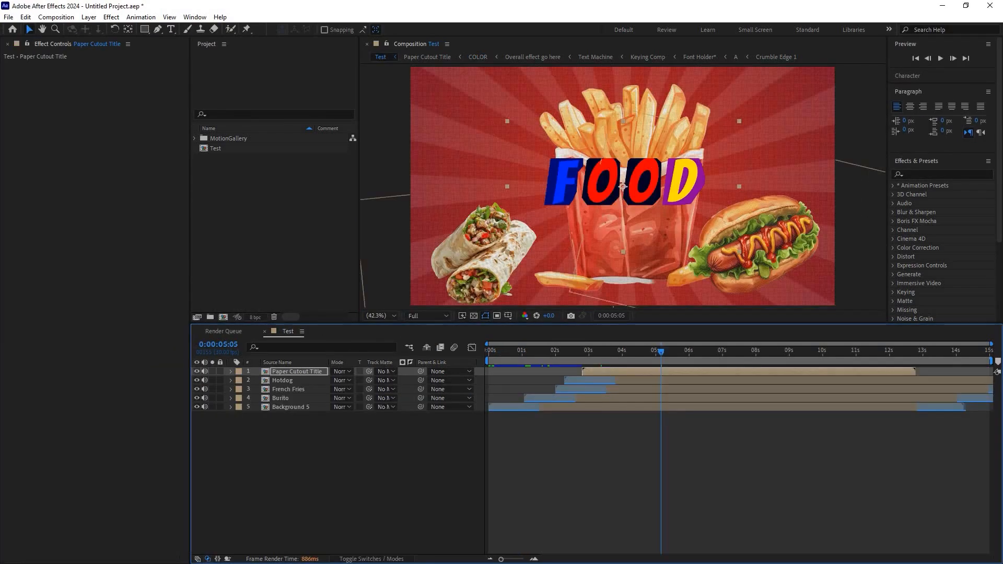
Replace the Paper Cutout Title layer in Test with the Simple Title element and shift it earlier to start at about 3.4 seconds.
{"action": "key", "text": "Delete"}
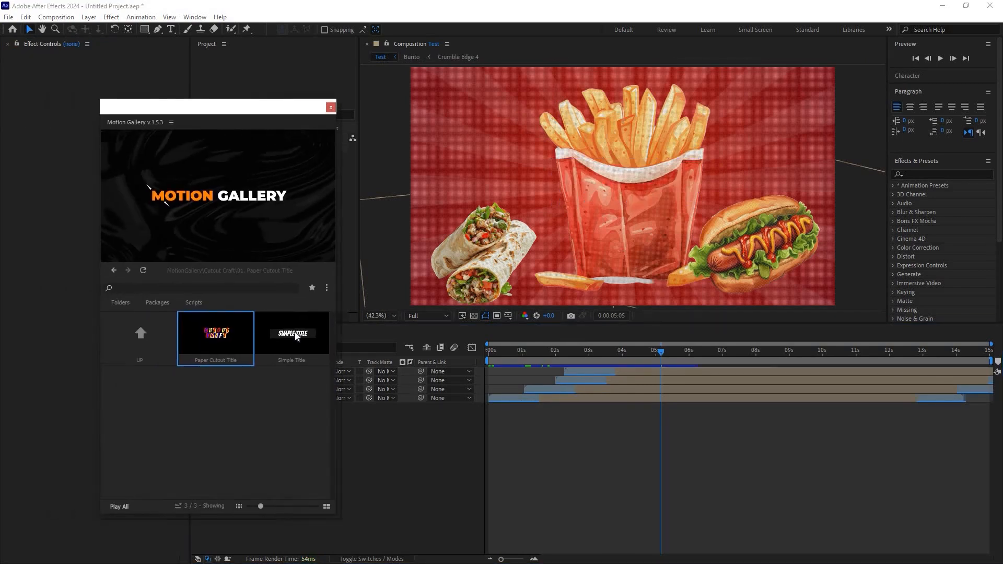
{"action": "double_click", "coordinate": [295, 336]}
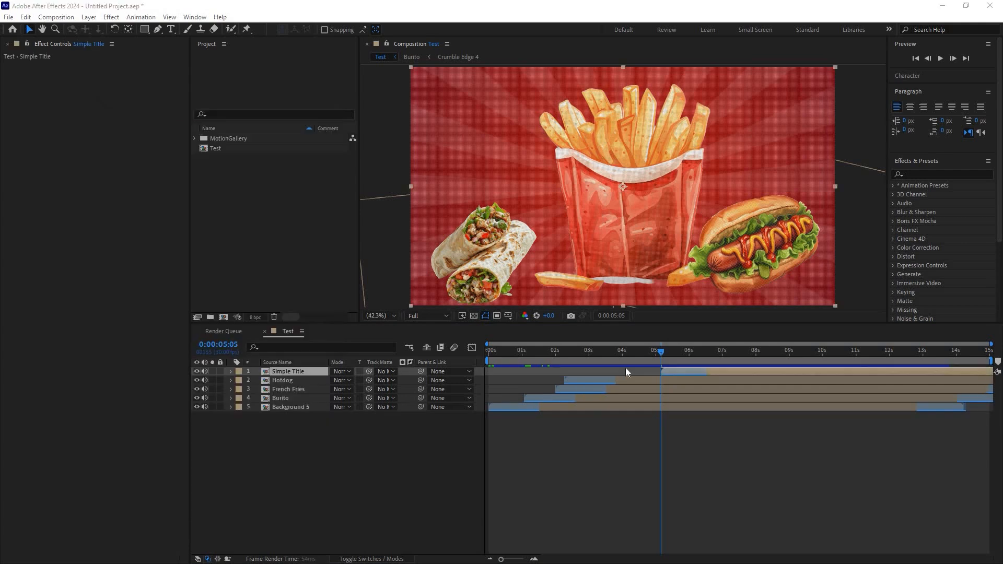
{"action": "left_click", "coordinate": [287, 369]}
{"action": "key", "text": "alt+shift+Page_Up"}
{"action": "key", "text": "alt+shift+Page_Up"}
{"action": "key", "text": "alt+shift+Page_Up"}
{"action": "key", "text": "alt+shift+Page_Up"}
{"action": "key", "text": "alt+shift+Page_Up"}
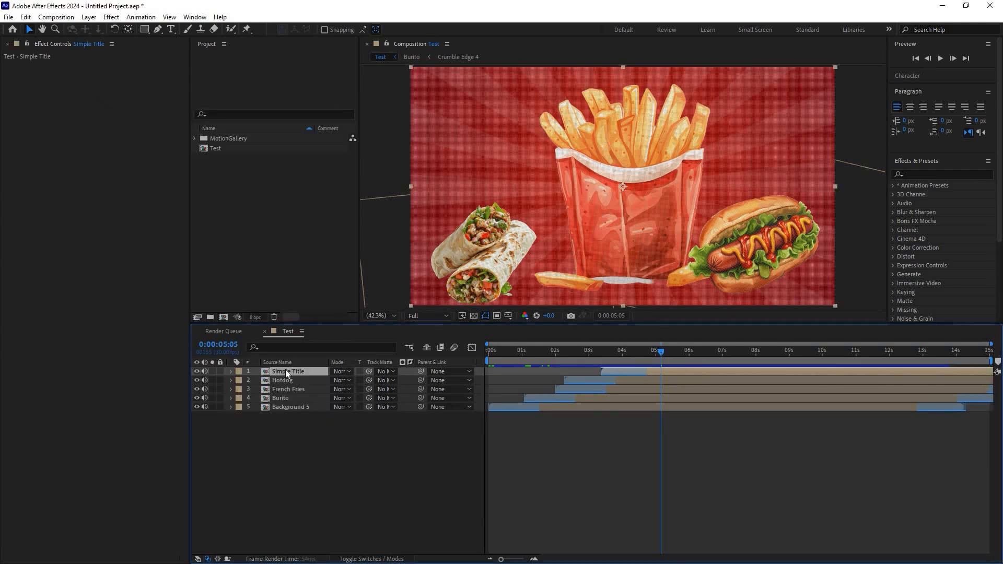
Replace the text inside Simple Title's nested Text composition with CHNANGE and return to the Simple Title composition.
{"action": "double_click", "coordinate": [291, 372]}
{"action": "left_click", "coordinate": [291, 381]}
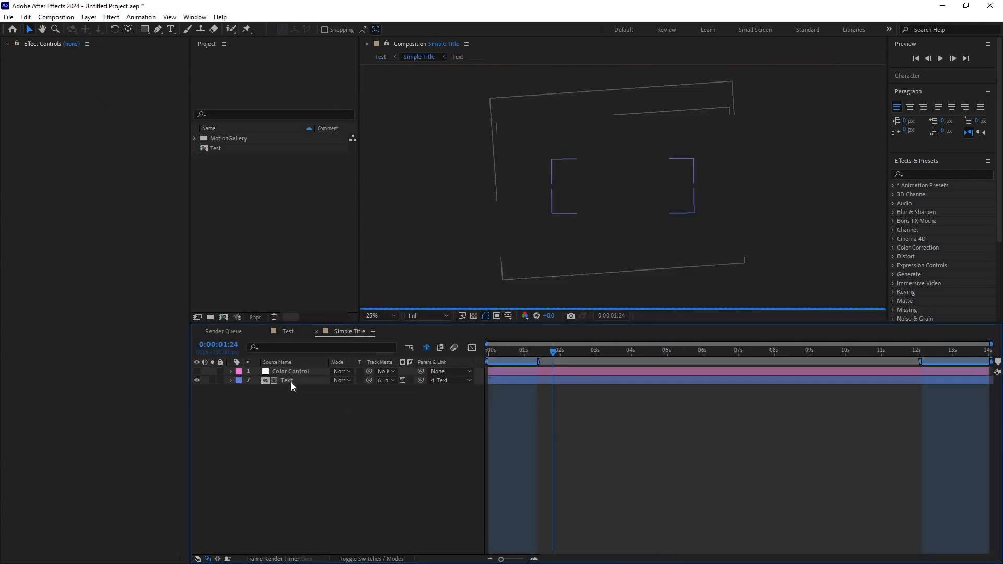
{"action": "double_click", "coordinate": [599, 193]}
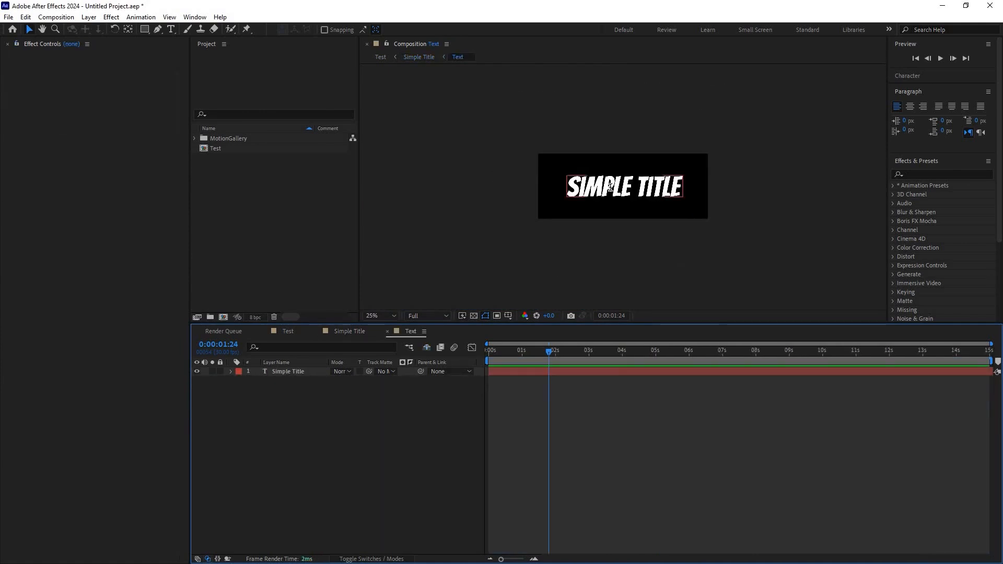
{"action": "double_click", "coordinate": [611, 187]}
{"action": "type", "text": "C"}
{"action": "type", "text": "HNANGE"}
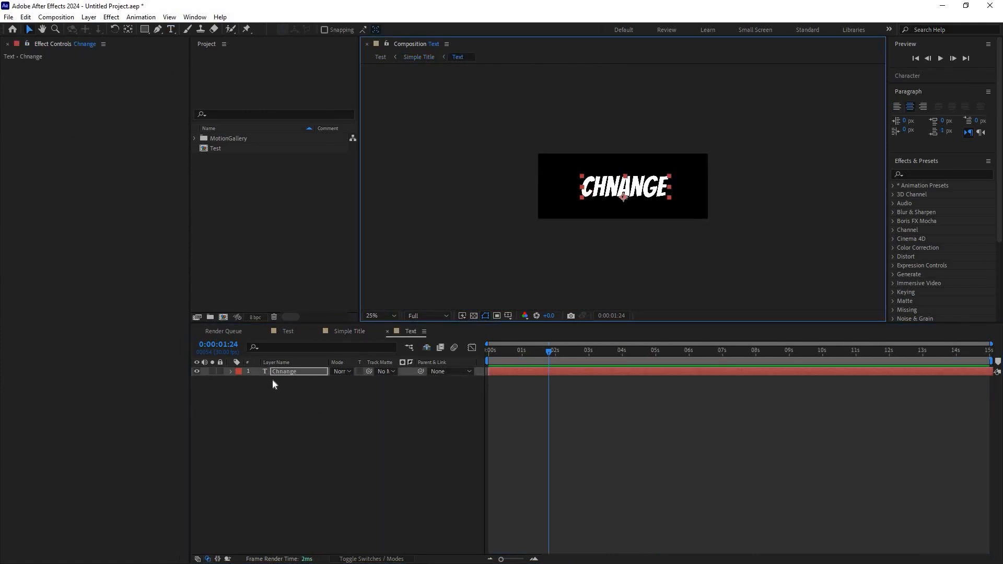
{"action": "key", "text": "ctrl+w"}
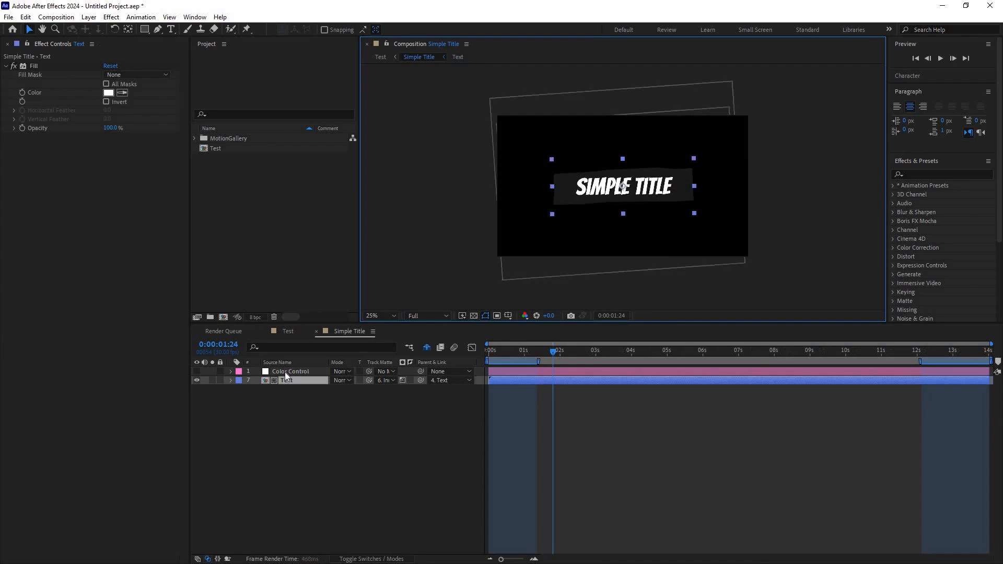
Using Color Control, toggle the title's textbox off and on, set its scale to 63.2, 84.2, and return to Test.
{"action": "left_click", "coordinate": [287, 372]}
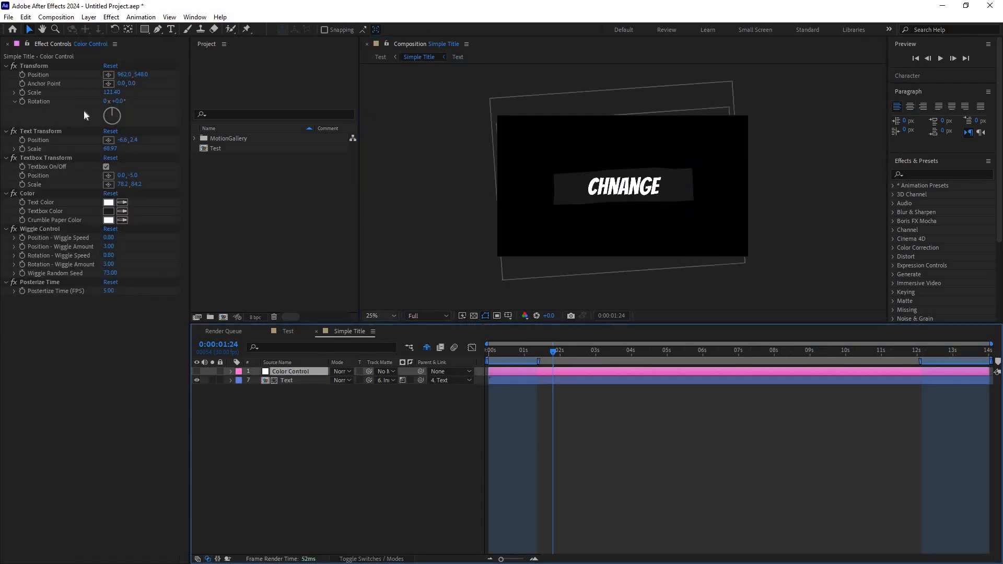
{"action": "left_click", "coordinate": [106, 167]}
{"action": "left_click", "coordinate": [107, 167]}
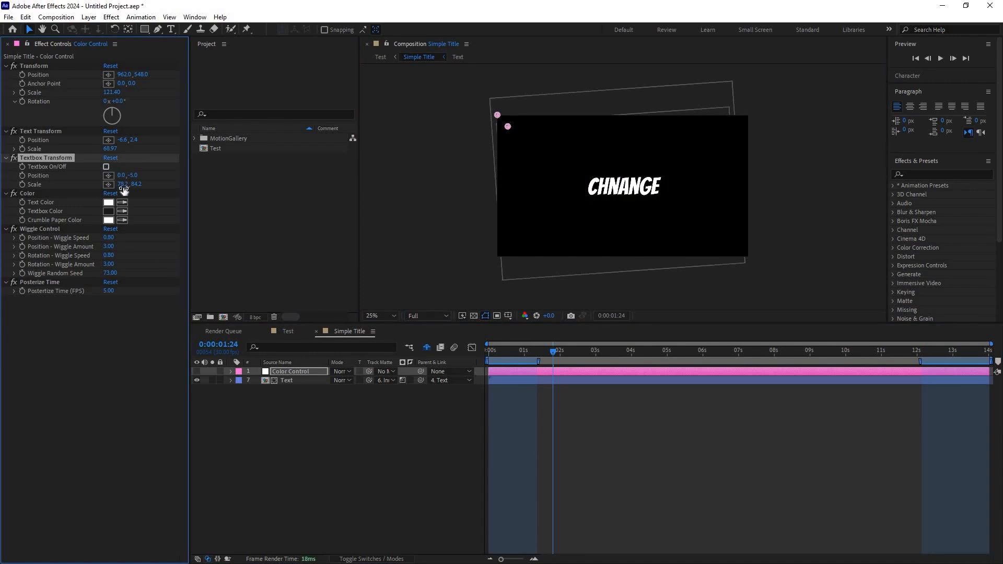
{"action": "left_click_drag", "start_coordinate": [137, 184], "coordinate": [204, 172]}
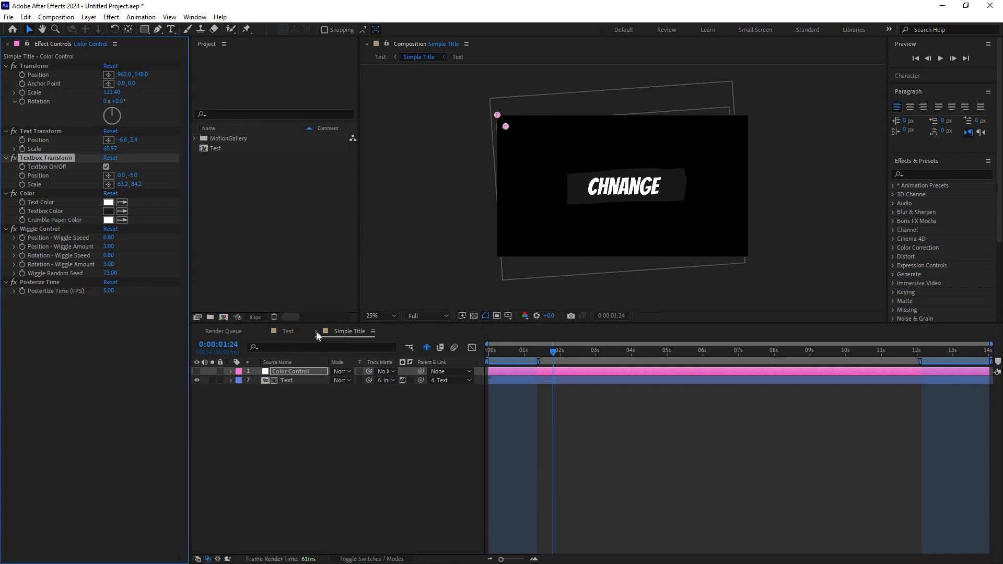
{"action": "key", "text": "ctrl+w"}
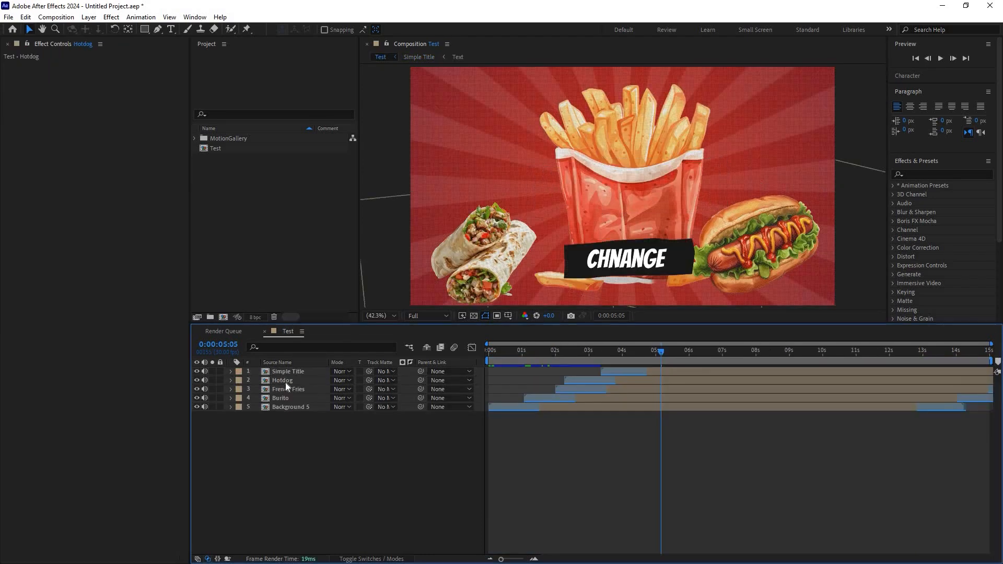
Open the Hotdog layer's composition, select its Color Control layer, and try a Position of 1200, 548 on the hotdog.
{"action": "left_click", "coordinate": [284, 380]}
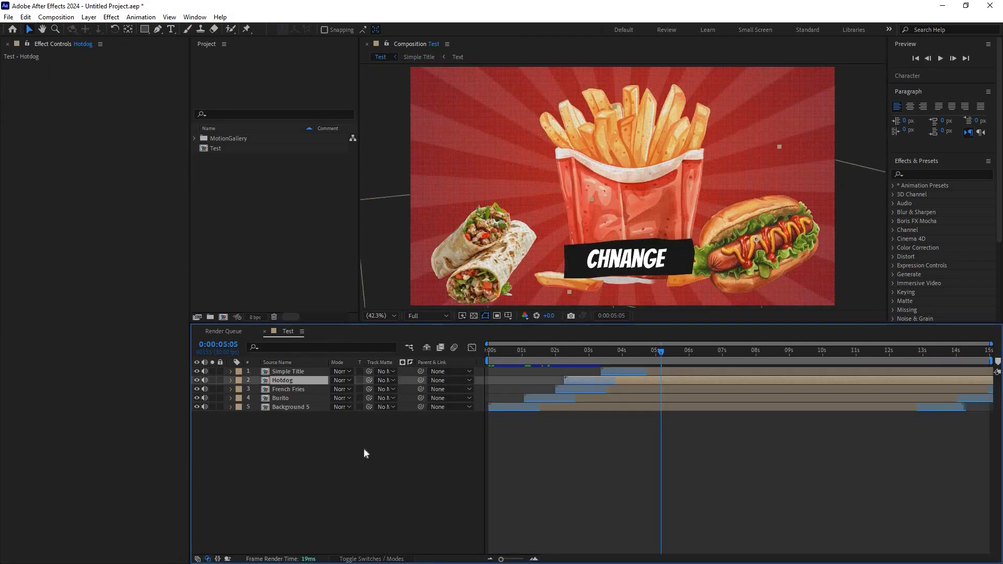
{"action": "double_click", "coordinate": [292, 381]}
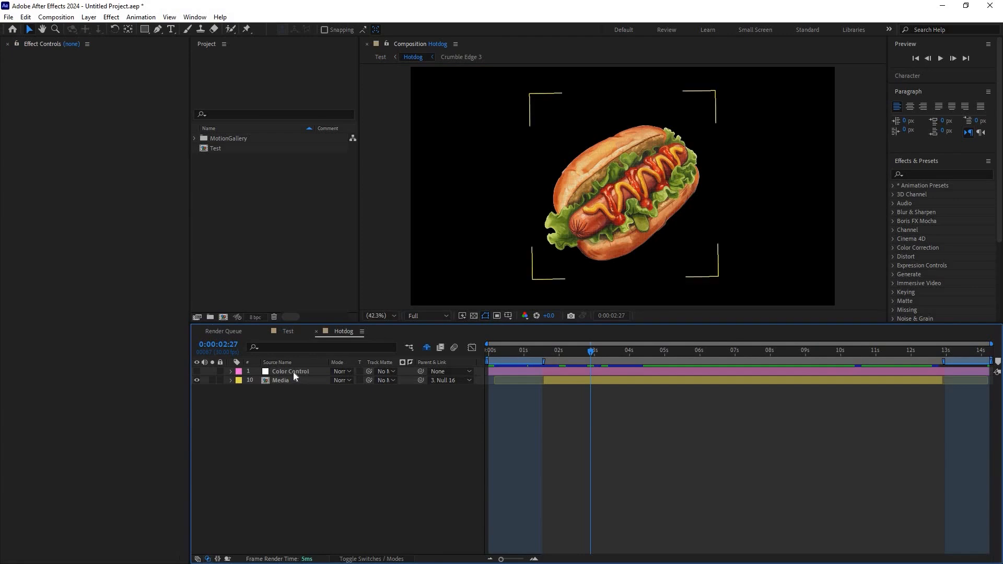
{"action": "key", "text": "ctrl+Down"}
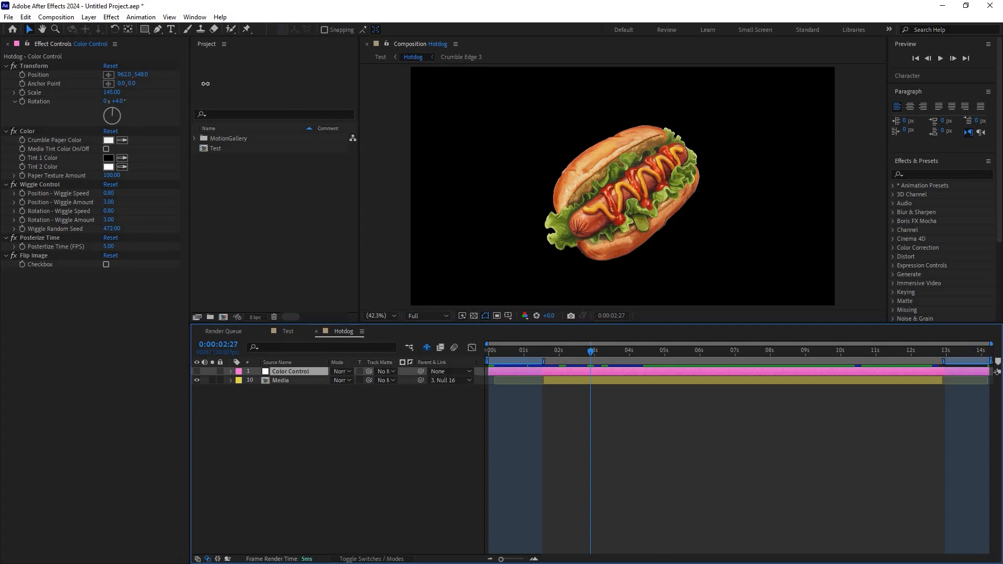
{"action": "left_click", "coordinate": [125, 87]}
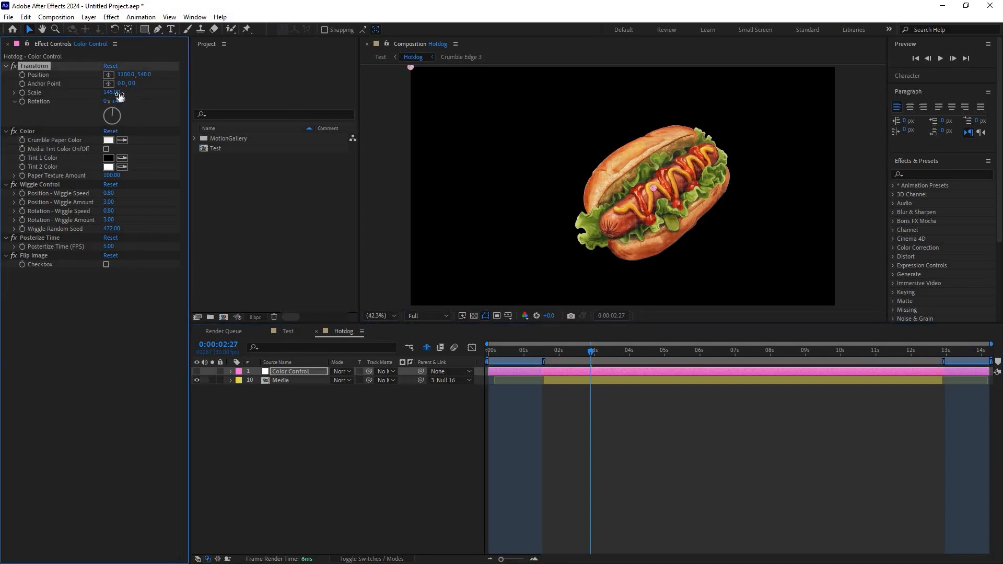
{"action": "left_click", "coordinate": [29, 131]}
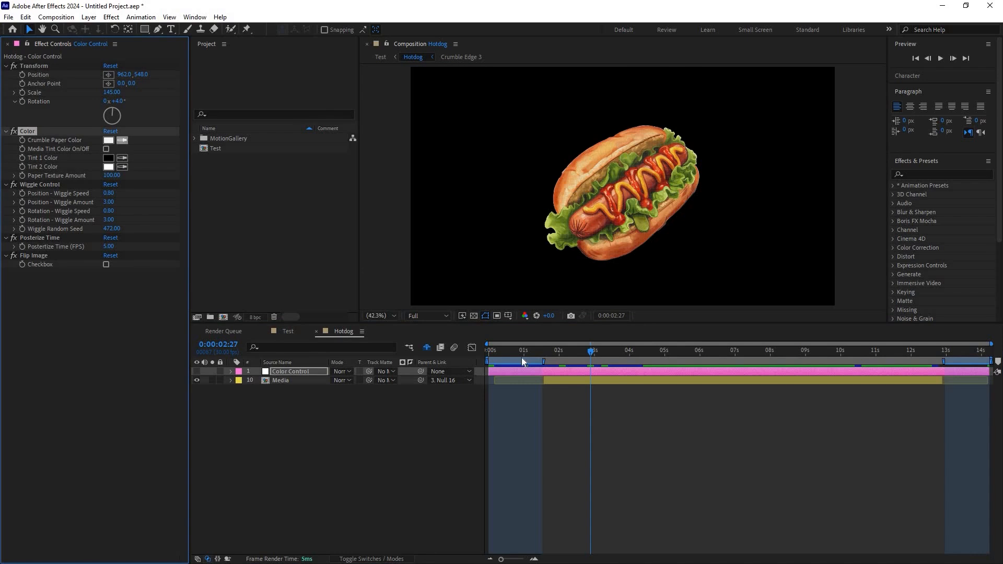
Try a Crumble Paper Color of FF0000 on the unfolding hotdog at 0:00:00:28.
{"action": "left_click_drag", "start_coordinate": [590, 351], "coordinate": [521, 351]}
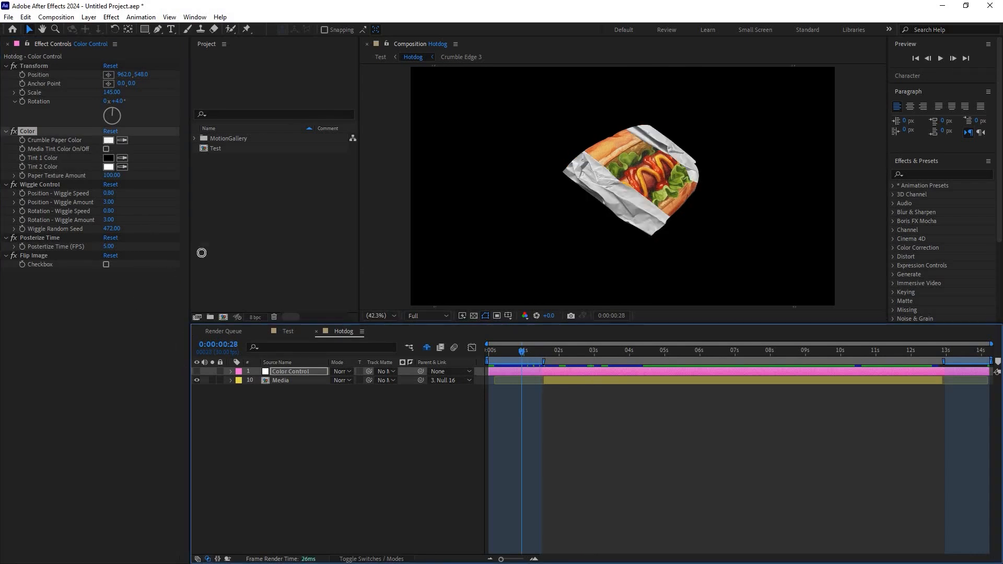
{"action": "left_click", "coordinate": [108, 140]}
{"action": "type", "text": "FF0000"}
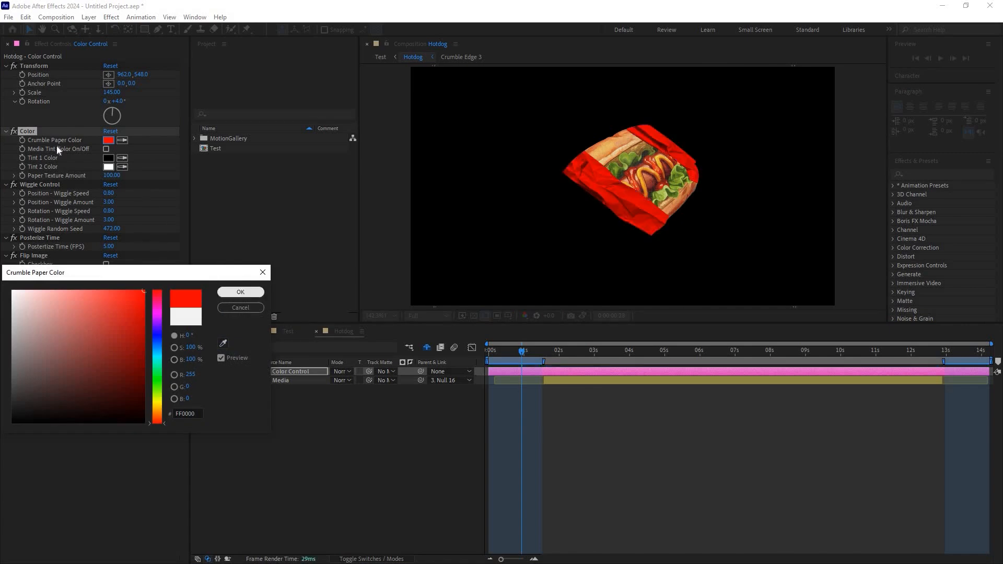
{"action": "left_click", "coordinate": [239, 306]}
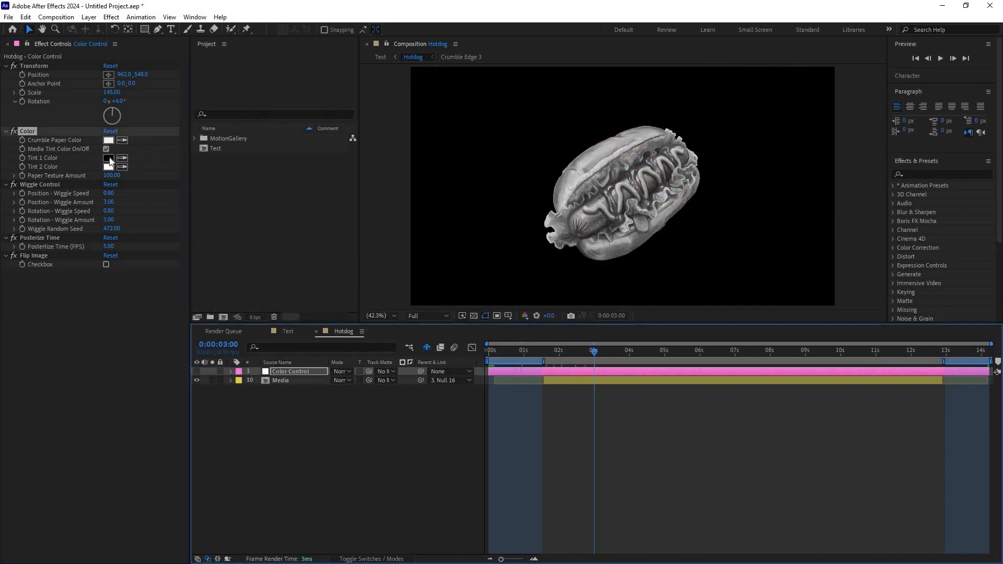
Tint the hotdog media red by changing its Tint 2 Color to red.
{"action": "left_click", "coordinate": [108, 166]}
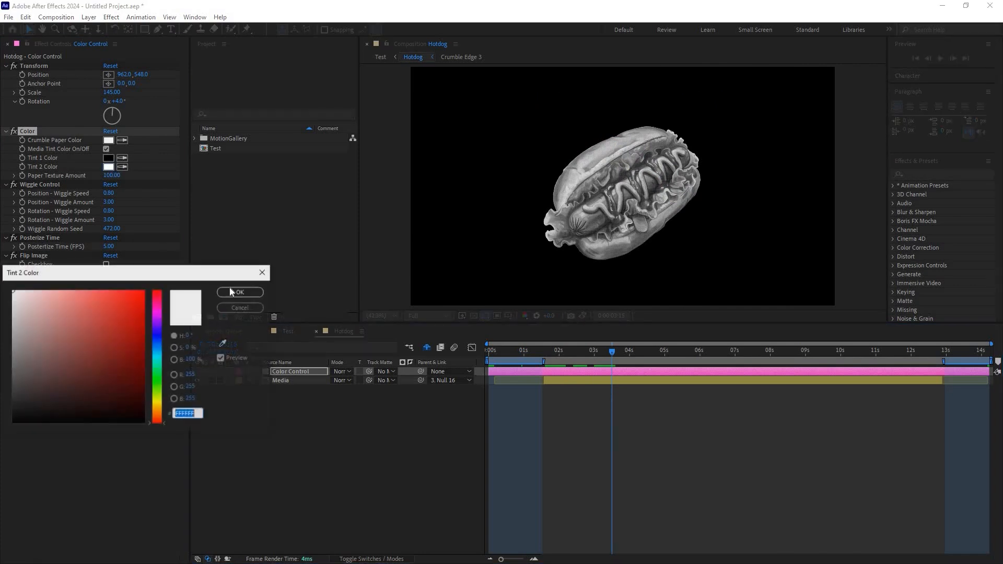
{"action": "left_click", "coordinate": [135, 290]}
{"action": "left_click", "coordinate": [241, 292]}
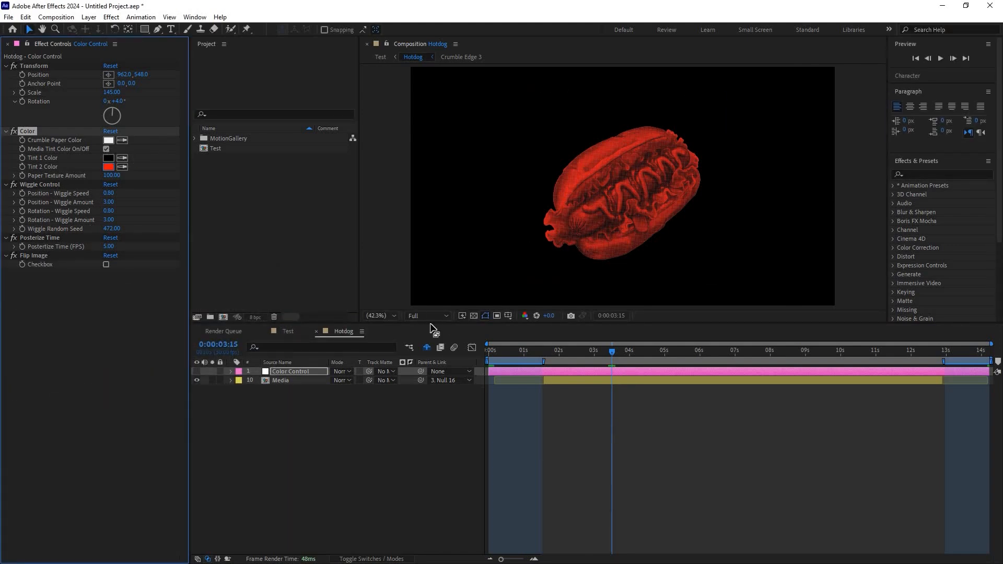
Play back the Hotdog composition to preview its motion with a raised Position - Wiggle Speed, and stop the playback.
{"action": "left_click", "coordinate": [563, 406]}
{"action": "key", "text": "space"}
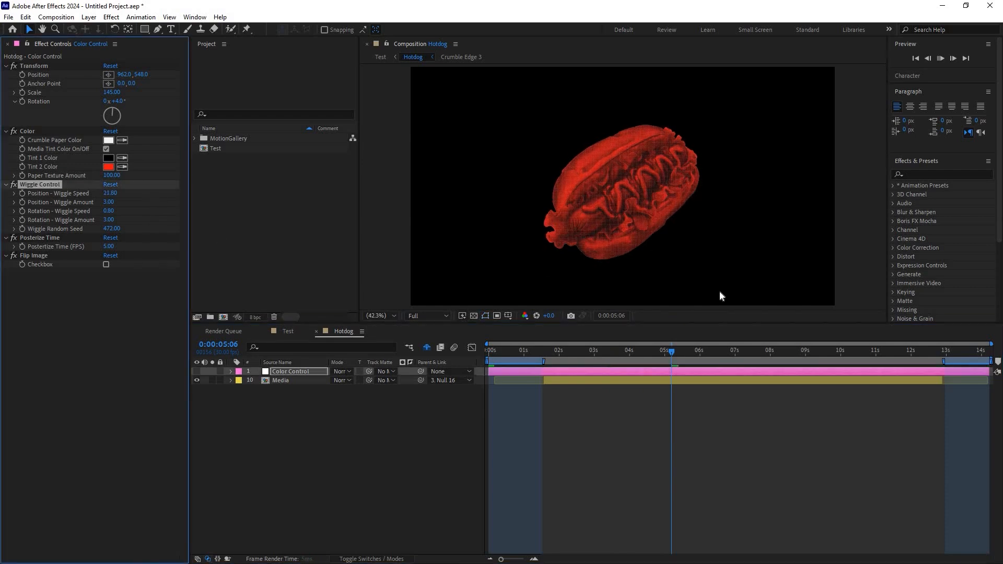
{"action": "key", "text": "space"}
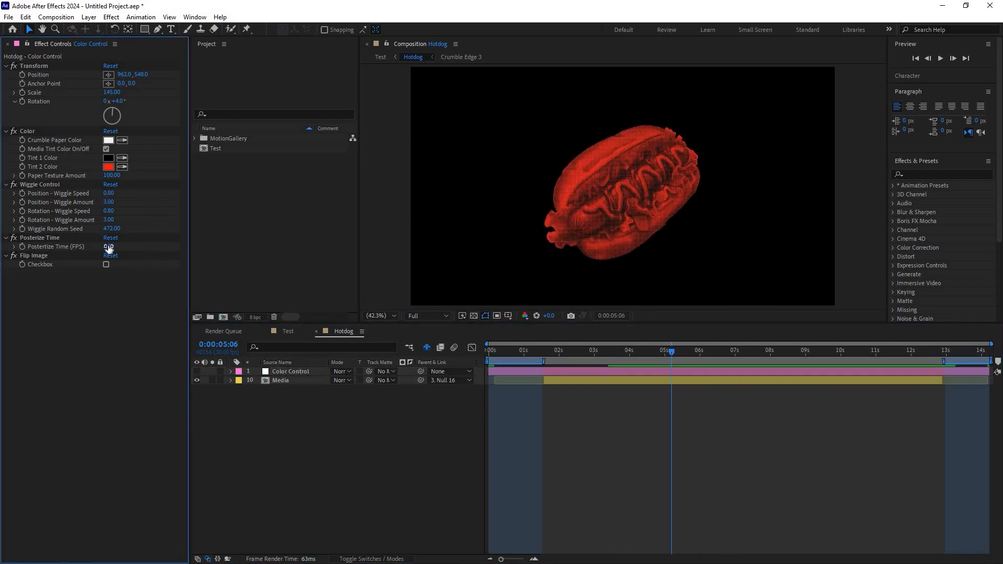
Try a Posterize Time of 30 FPS on the hotdog and play back the result.
{"action": "left_click_drag", "start_coordinate": [108, 247], "coordinate": [109, 247]}
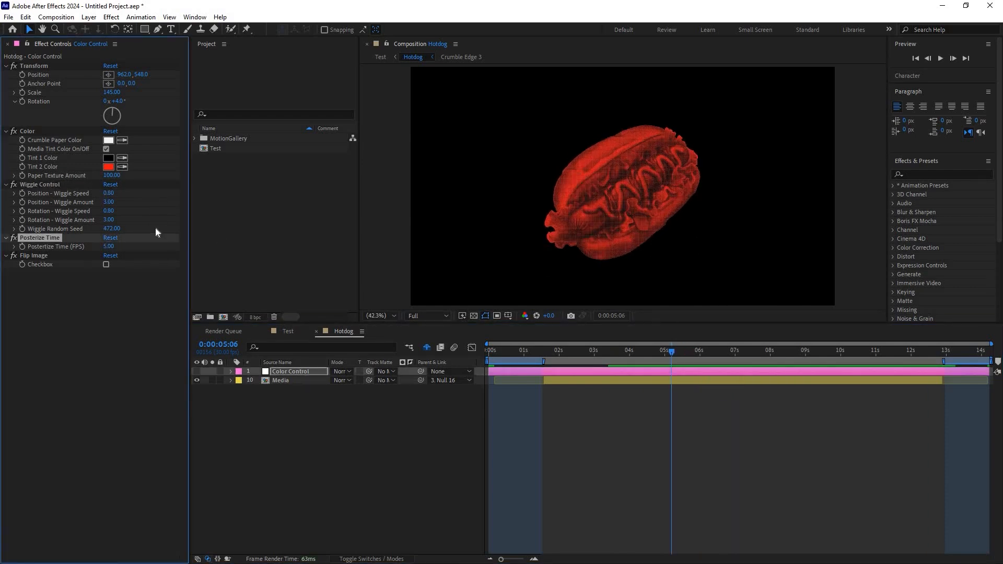
{"action": "type", "text": "30"}
{"action": "key", "text": "Return"}
{"action": "left_click", "coordinate": [653, 449]}
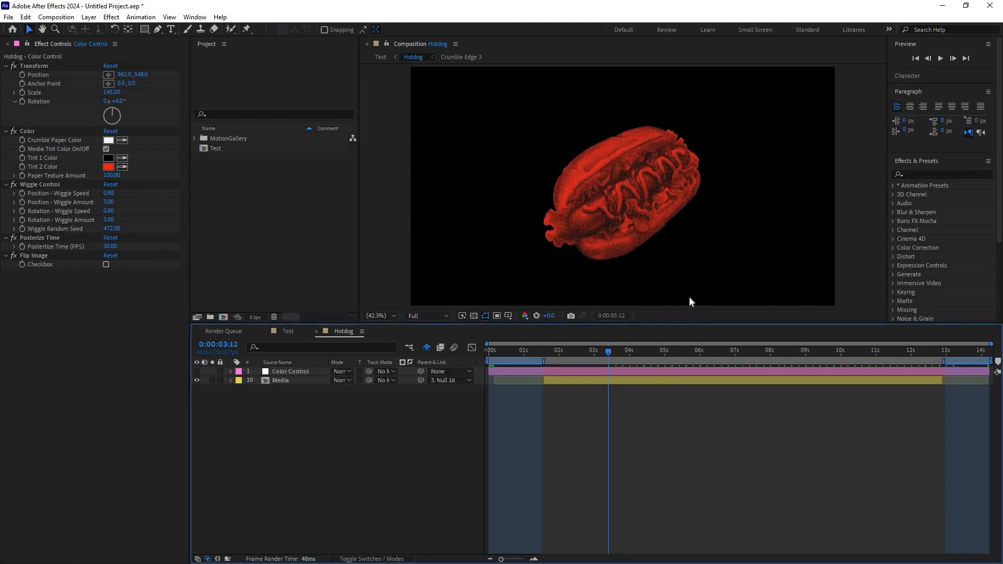
{"action": "key", "text": "space"}
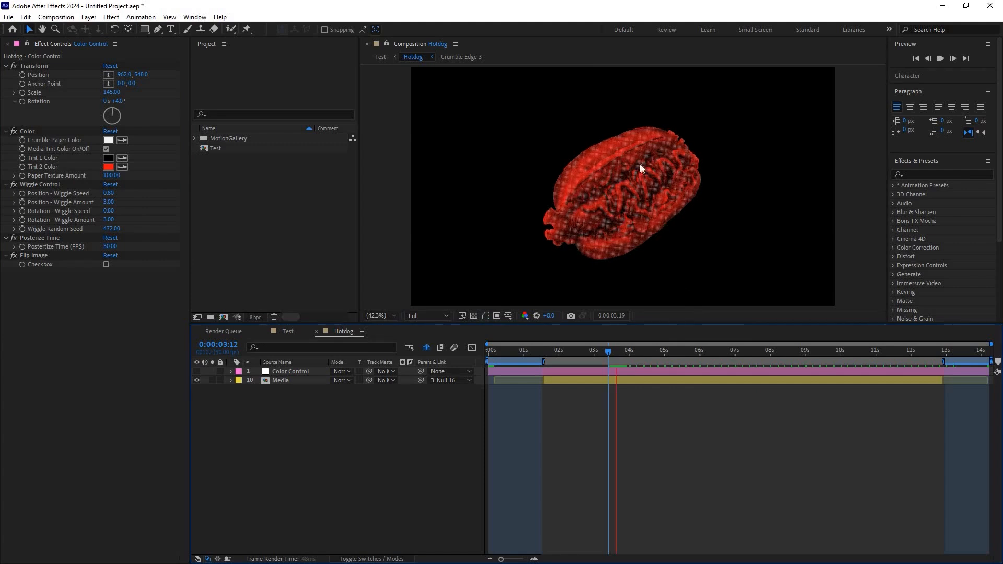
Try a Posterize Time of 2 FPS on the hotdog, play back the result and stop the playback.
{"action": "left_click", "coordinate": [110, 246]}
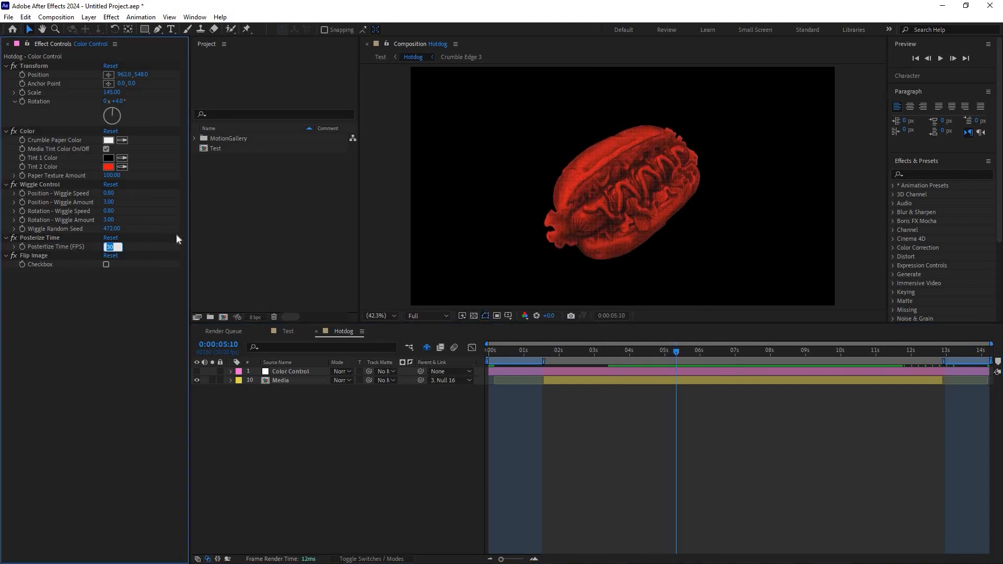
{"action": "type", "text": "2"}
{"action": "key", "text": "Return"}
{"action": "left_click", "coordinate": [388, 503]}
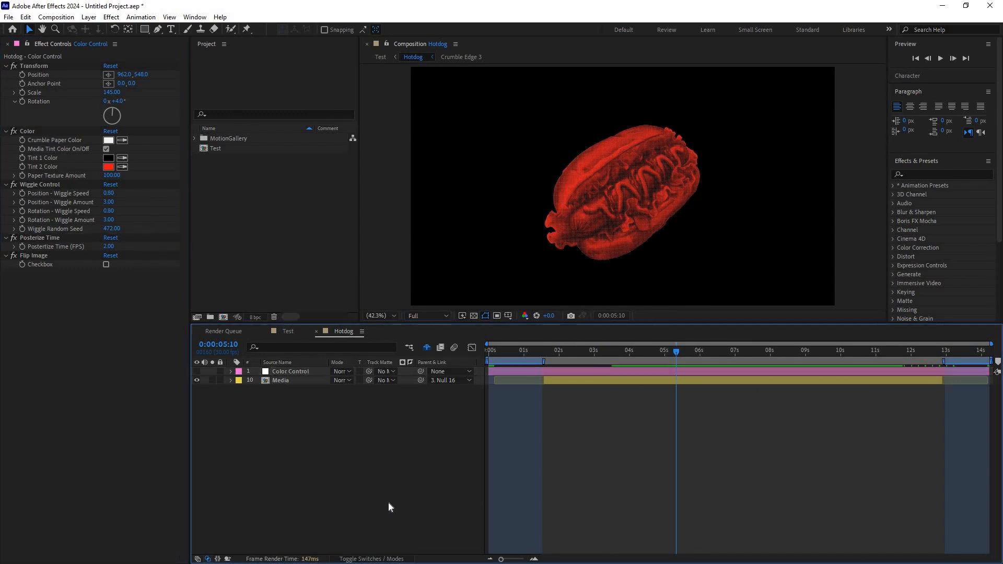
{"action": "key", "text": "space"}
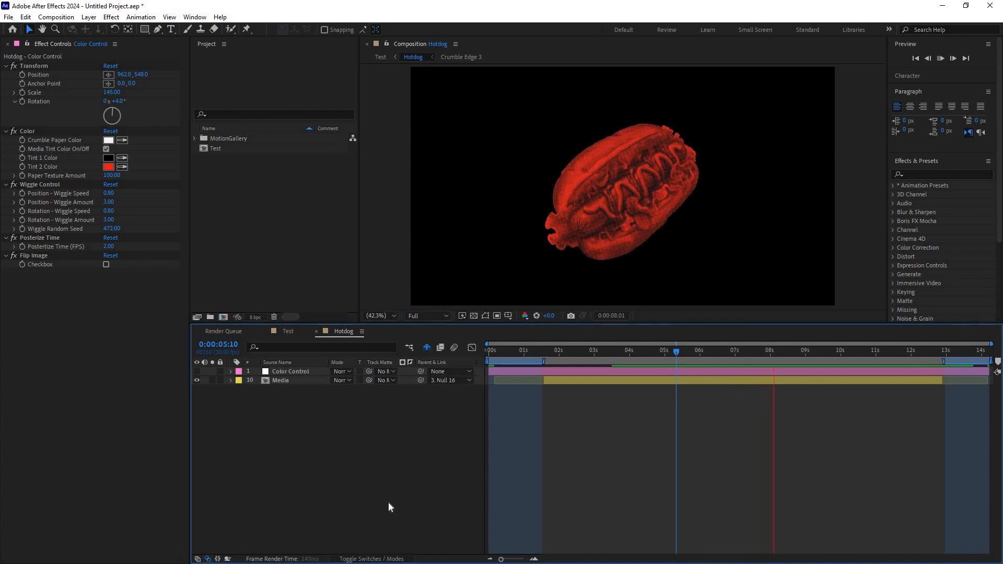
{"action": "key", "text": "space"}
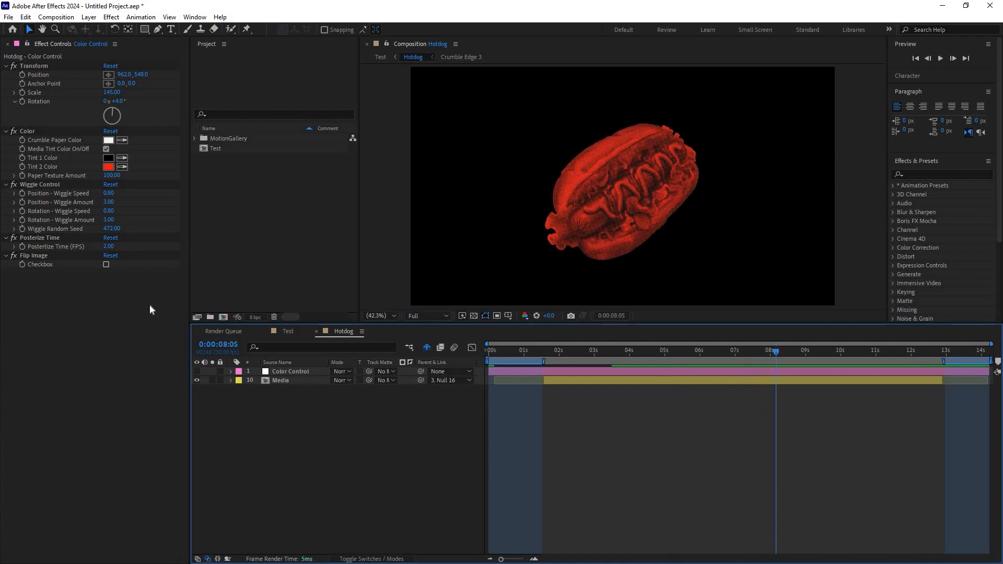
Set the hotdog's Posterize Time to 5 FPS and try its Flip Image option on and off, undoing the last change.
{"action": "left_click", "coordinate": [107, 246]}
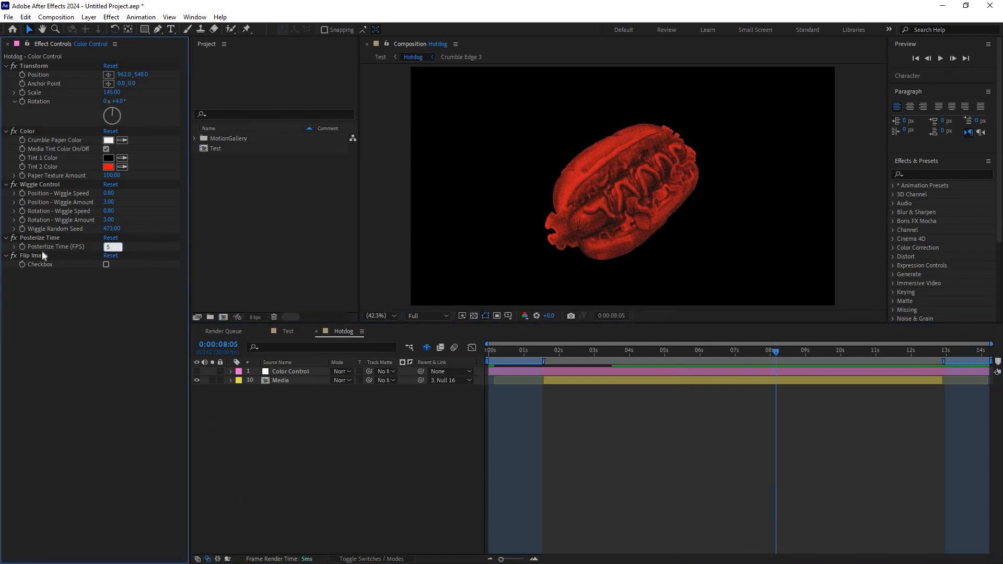
{"action": "key", "text": "Return"}
{"action": "left_click", "coordinate": [108, 267]}
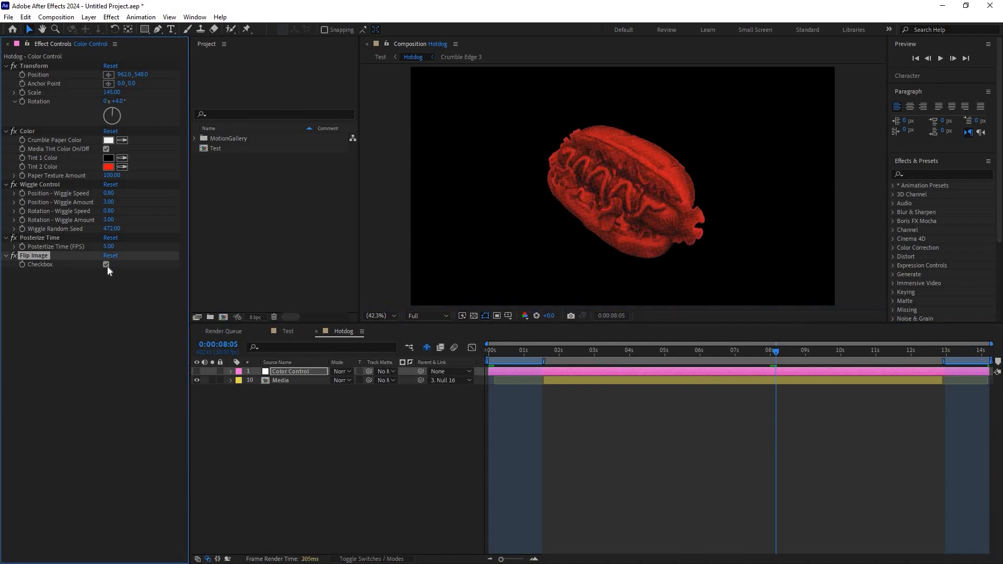
{"action": "left_click", "coordinate": [107, 265]}
{"action": "key", "text": "ctrl+z"}
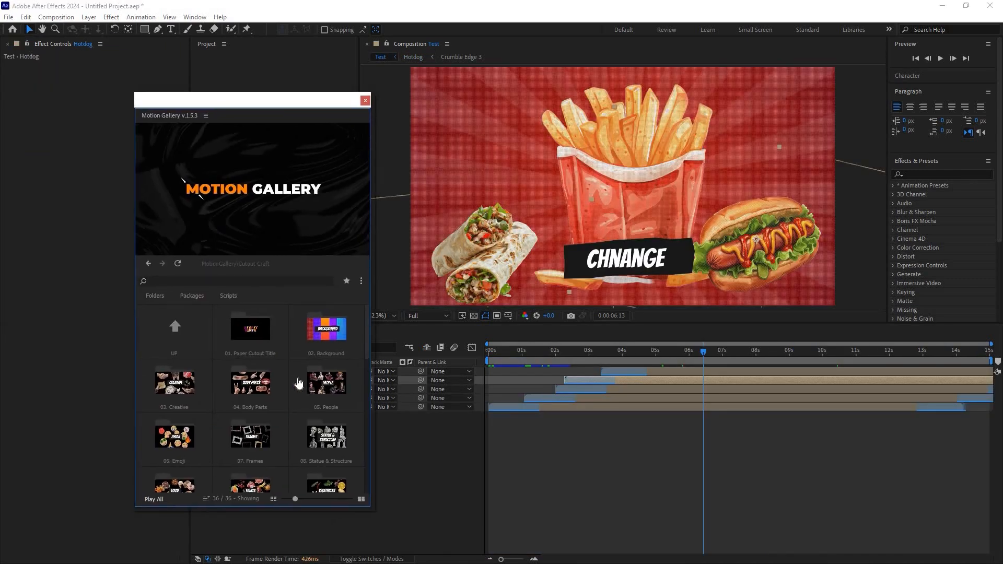
Add the 3D Glass element from Cutout Craft's 03. Creative folder to the Test composition and preview it.
{"action": "mouse_move", "coordinate": [300, 383]}
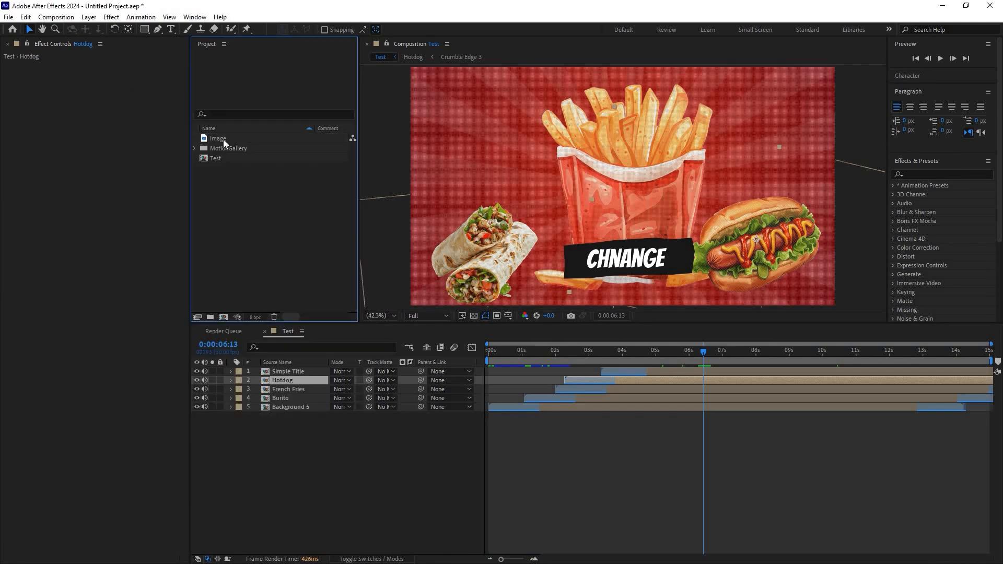
{"action": "left_click", "coordinate": [223, 140]}
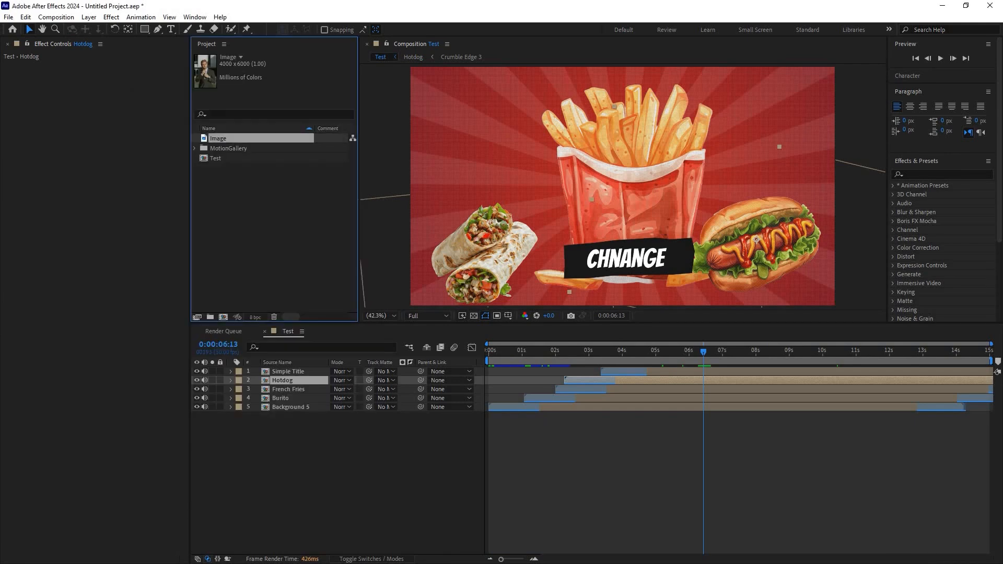
{"action": "key", "text": "alt+Tab"}
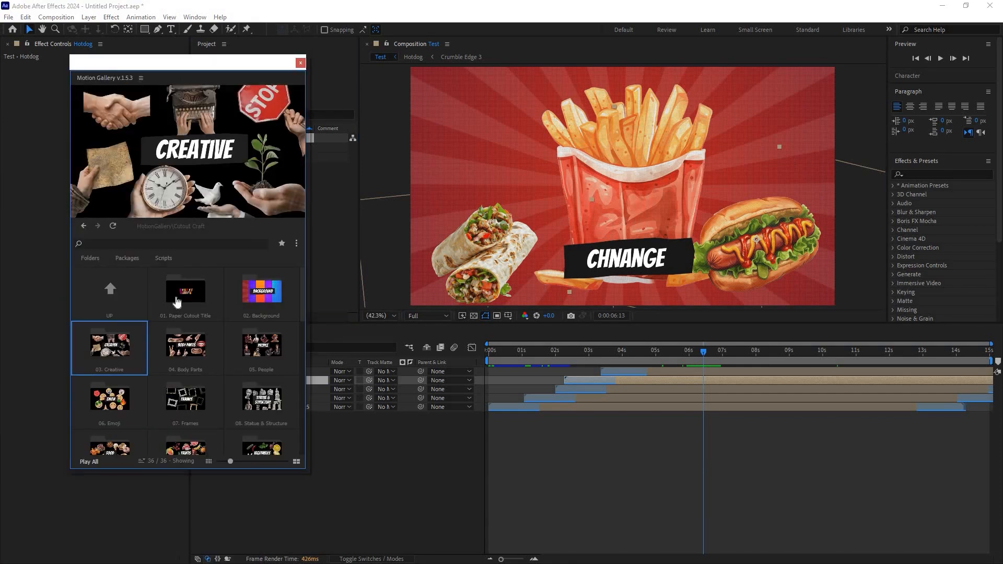
{"action": "double_click", "coordinate": [110, 345]}
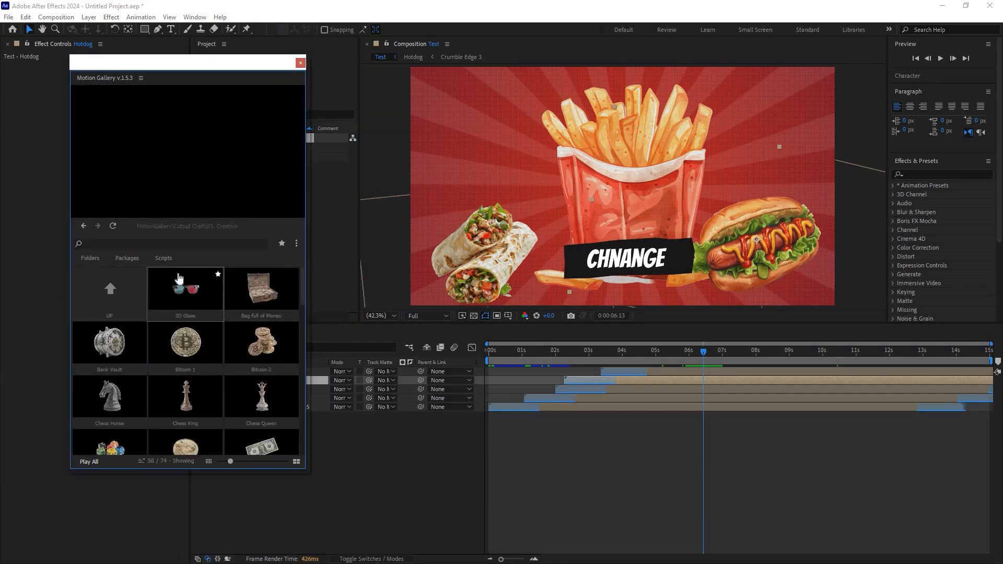
{"action": "left_click", "coordinate": [190, 299]}
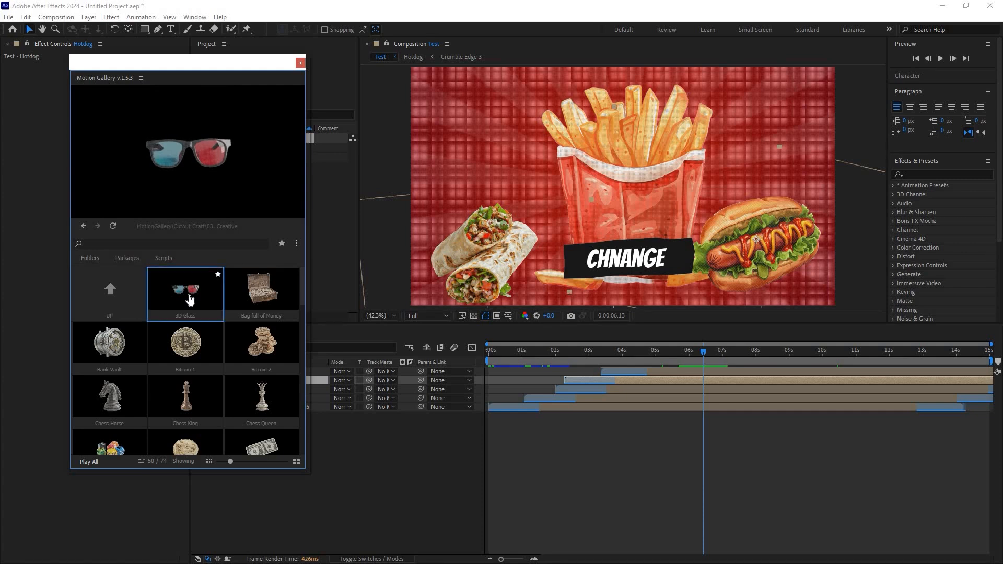
{"action": "double_click", "coordinate": [189, 299]}
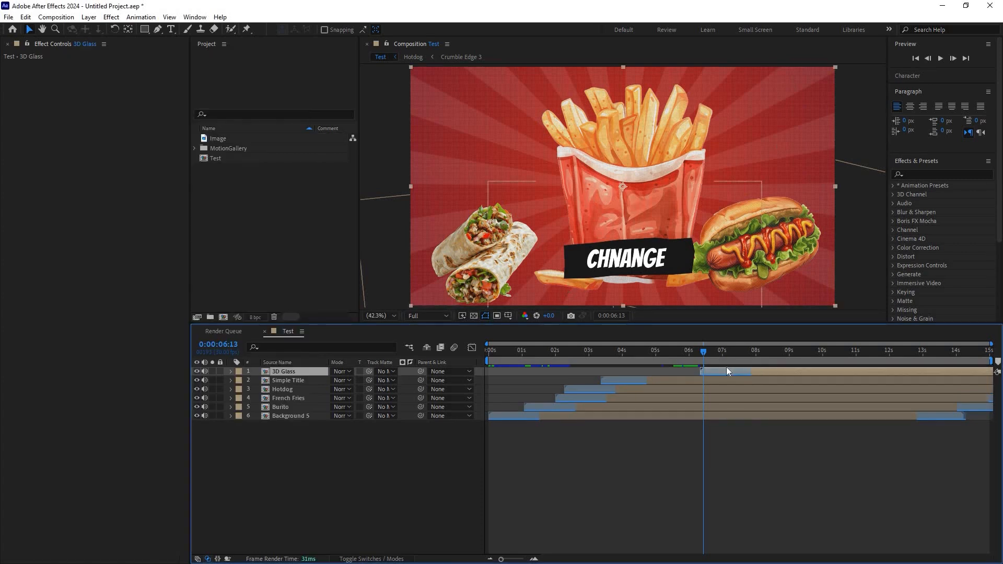
{"action": "key", "text": "space"}
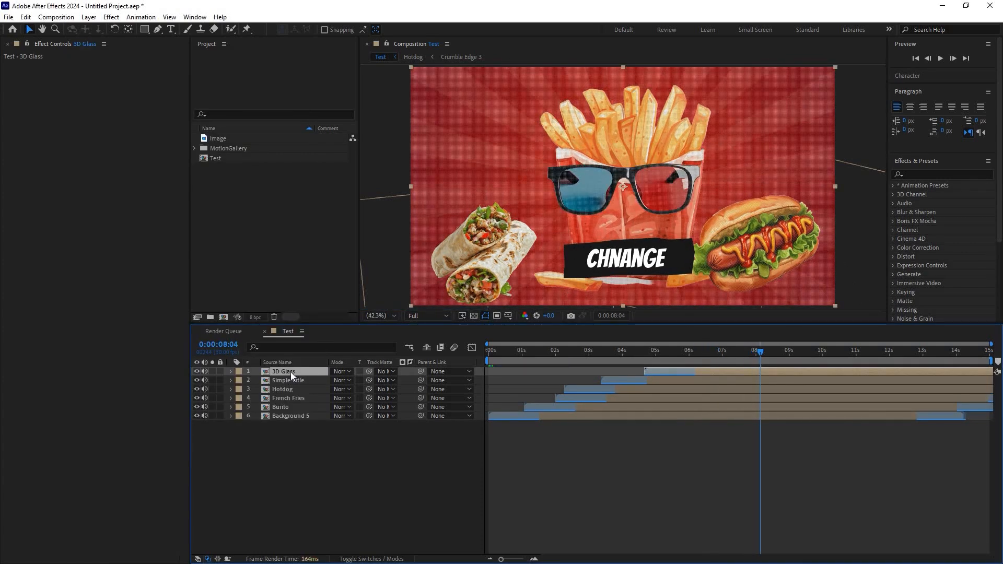
Open the 3D Glass layer's composition and its nested Media composition, and select the 3D Glass.png layer.
{"action": "double_click", "coordinate": [282, 372]}
{"action": "left_click", "coordinate": [287, 381]}
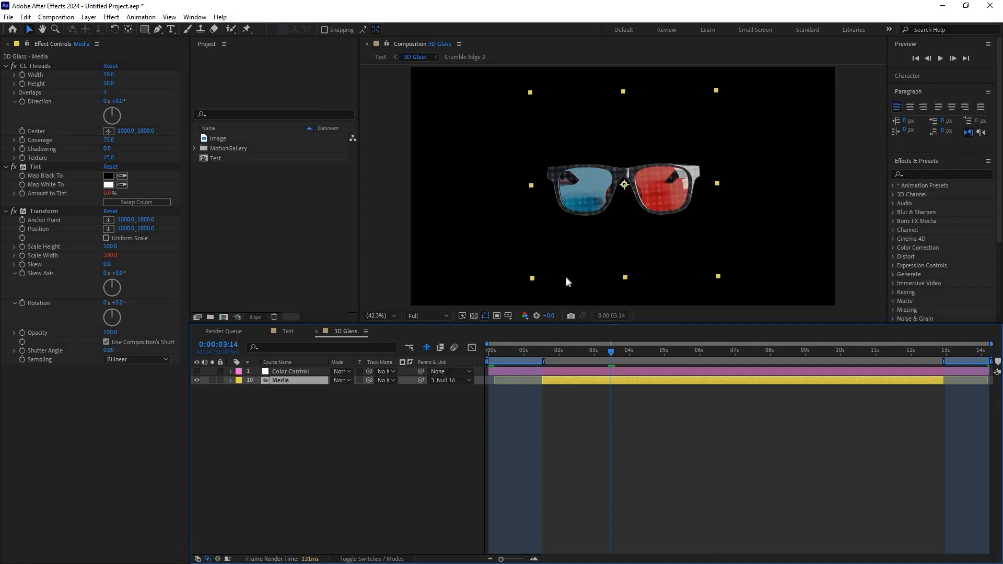
{"action": "double_click", "coordinate": [640, 226]}
{"action": "left_click", "coordinate": [291, 371]}
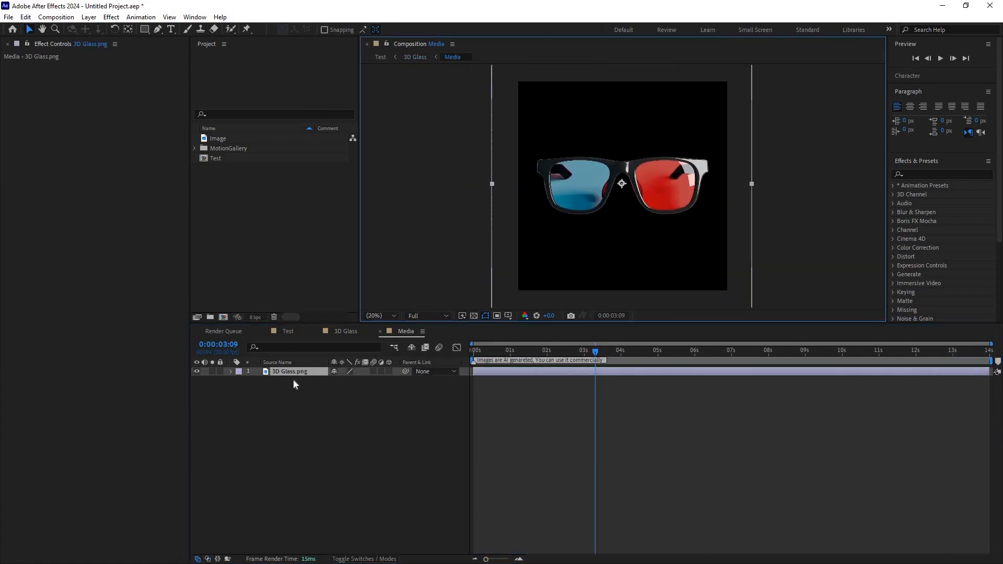
{"action": "key", "text": "ctrl+z"}
{"action": "left_click", "coordinate": [284, 372]}
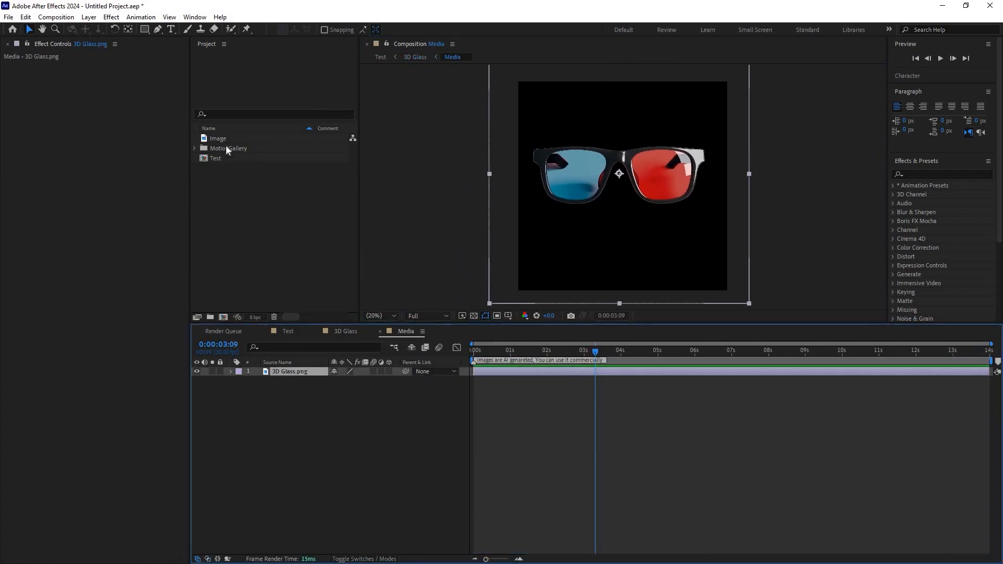
Replace the 3D Glass.png layer with the Image footage and scale it down until the man fits in the frame.
{"action": "left_click_drag", "start_coordinate": [236, 168], "coordinate": [295, 372]}
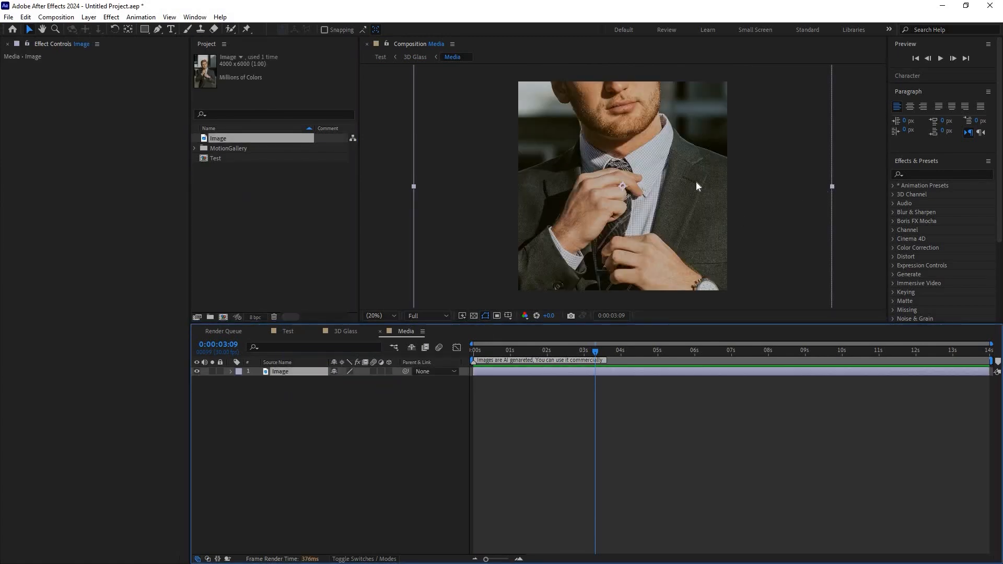
{"action": "key", "text": "ctrl+alt+shift+h"}
{"action": "key", "text": "ctrl+alt+shift+g"}
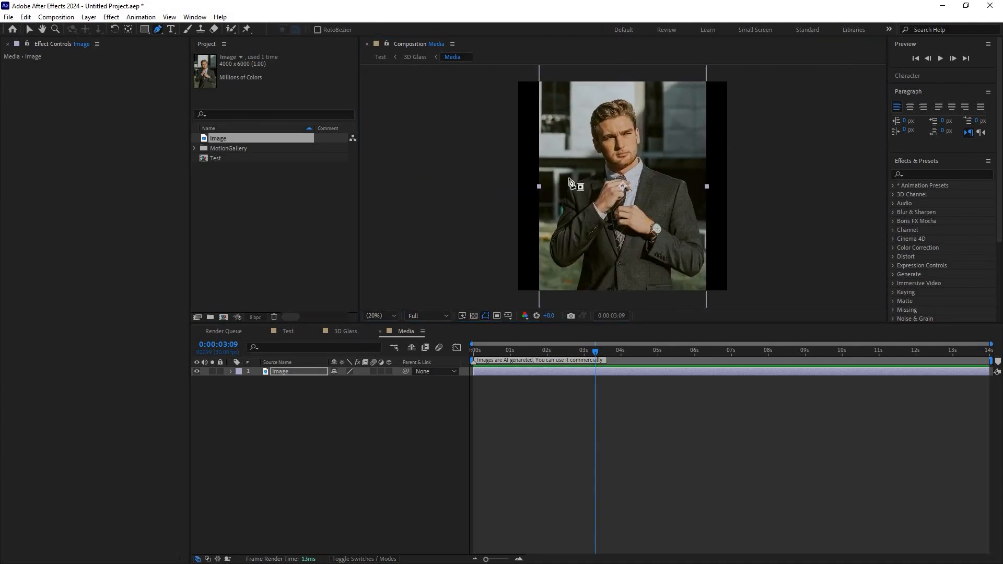
Cut the man out of the background by drawing a loose closed Pen tool mask around his outline.
{"action": "key", "text": "g"}
{"action": "scroll", "coordinate": [575, 264], "scroll_direction": "down", "scroll_amount": 1}
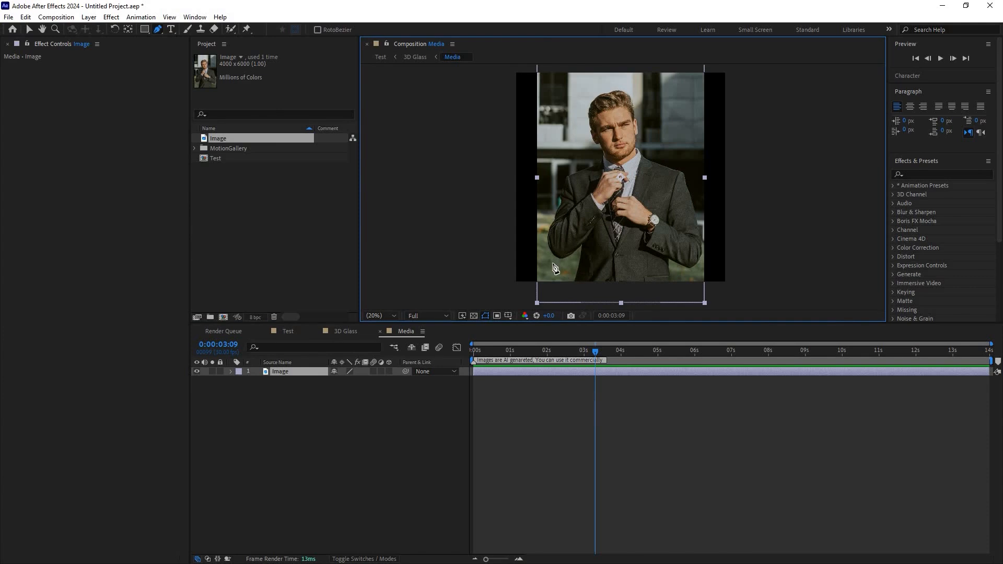
{"action": "left_click", "coordinate": [565, 288]}
{"action": "left_click", "coordinate": [545, 255]}
{"action": "left_click", "coordinate": [548, 221]}
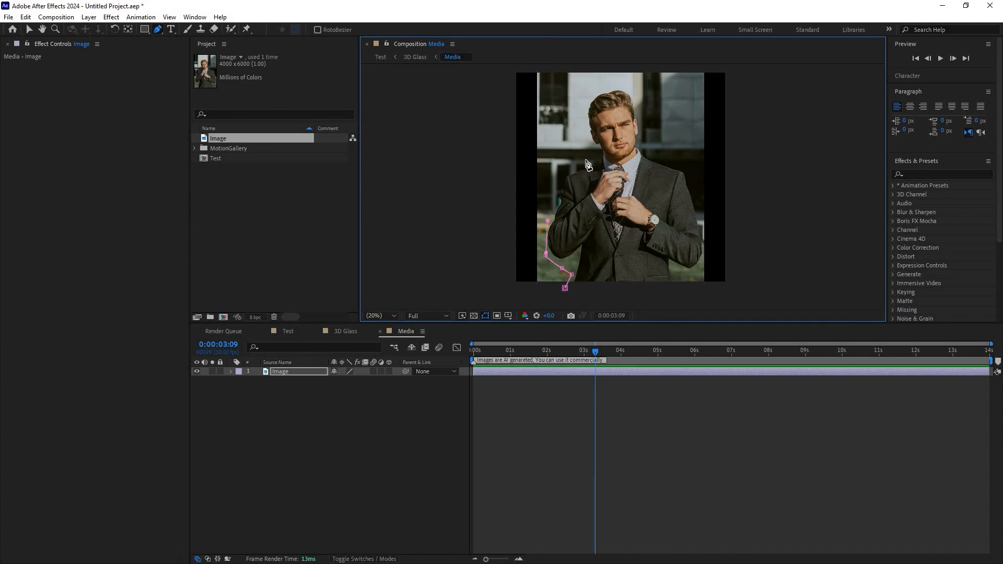
{"action": "left_click", "coordinate": [552, 206]}
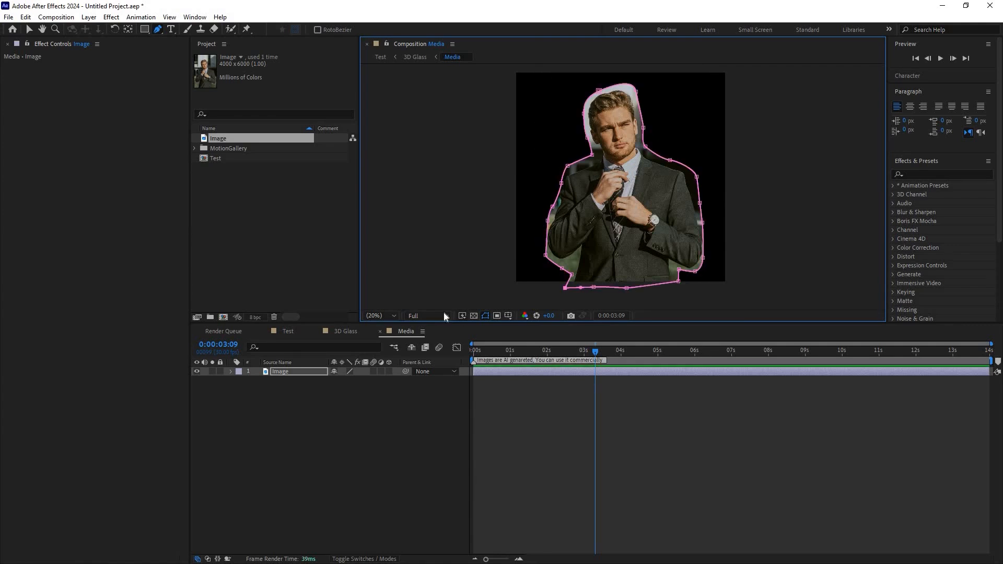
{"action": "key", "text": "v"}
Return to the Test composition, move the 3D Glass layer below Simple Title and scale it up slightly.
{"action": "left_click", "coordinate": [381, 332]}
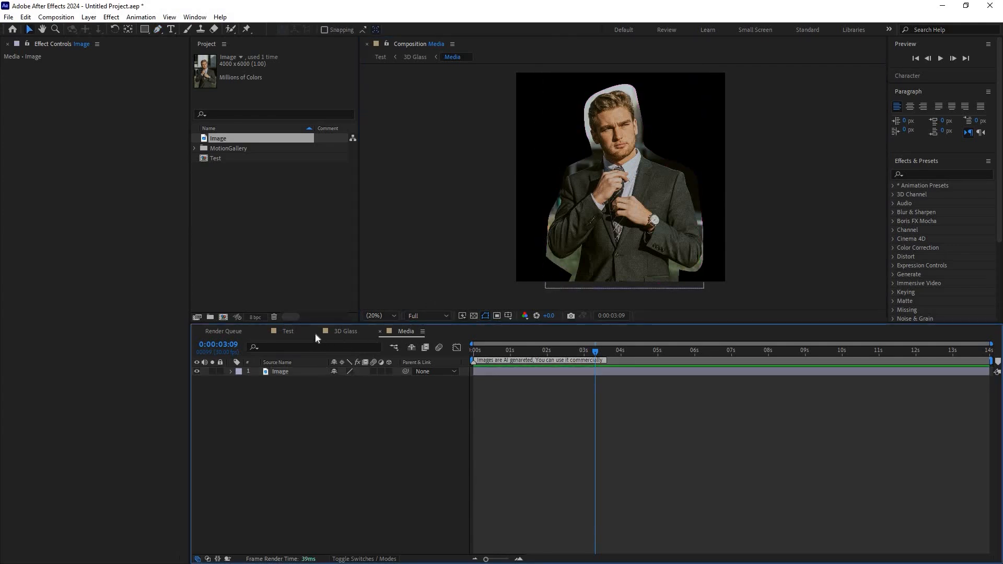
{"action": "key", "text": "ctrl+w"}
{"action": "key", "text": "ctrl+w"}
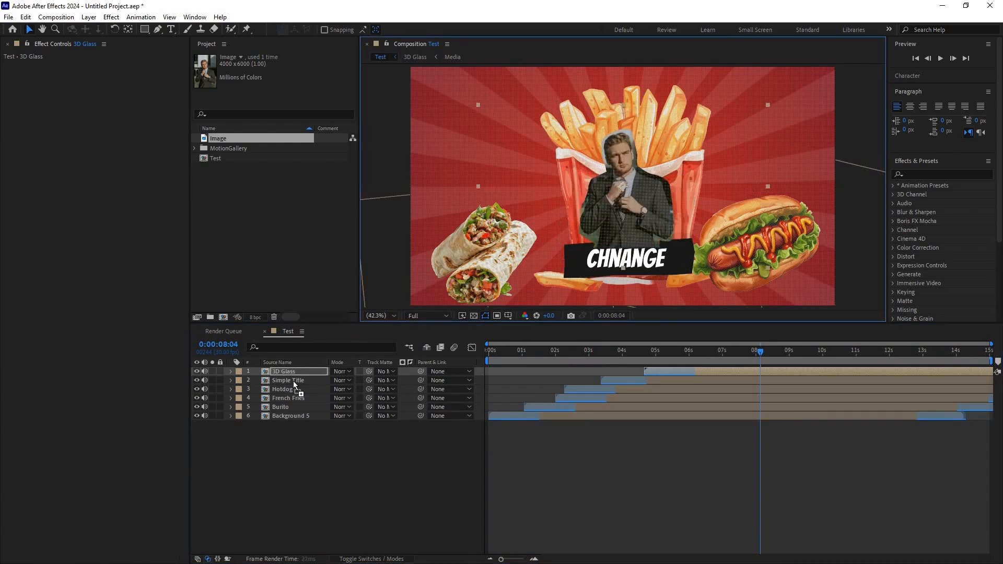
{"action": "left_click_drag", "start_coordinate": [286, 372], "coordinate": [295, 383]}
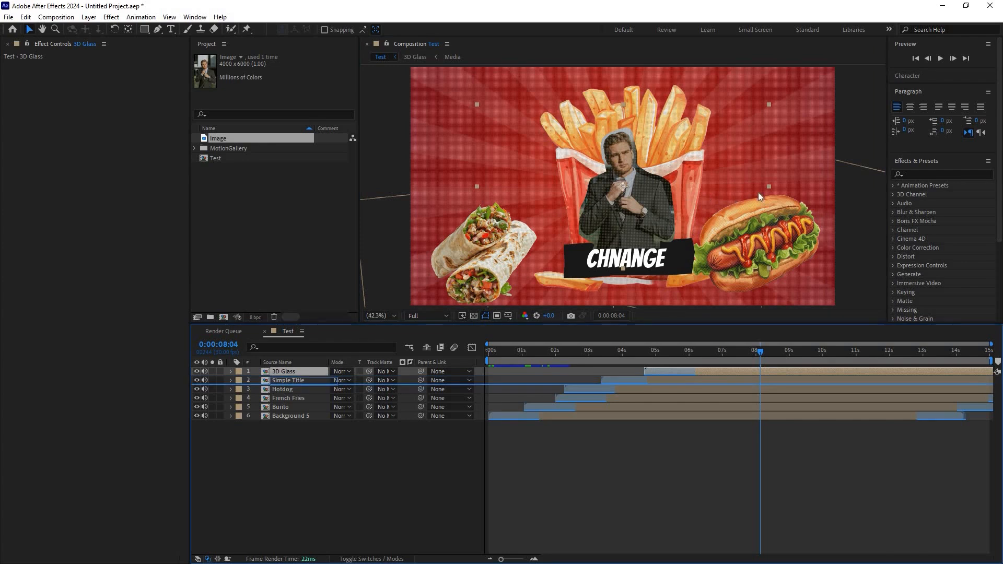
{"action": "left_click_drag", "start_coordinate": [759, 196], "coordinate": [767, 191]}
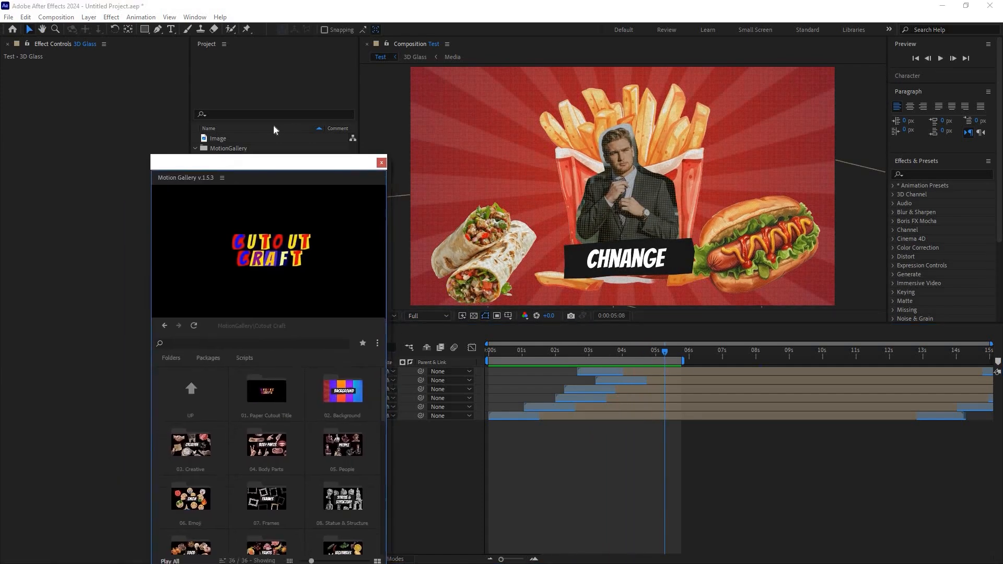
Browse through the Cutout Craft category folders in Motion Gallery.
{"action": "left_click_drag", "start_coordinate": [274, 129], "coordinate": [275, 130]}
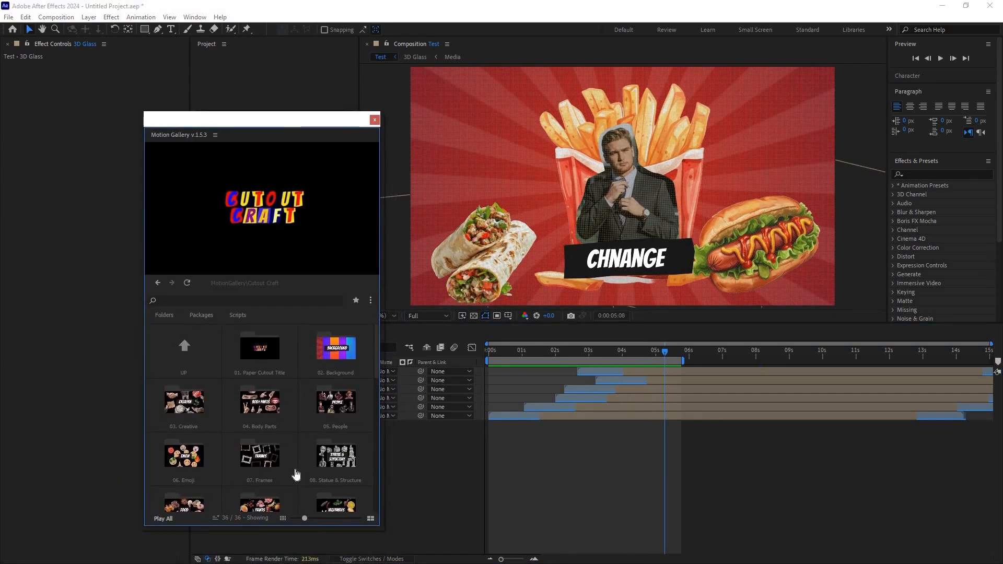
{"action": "scroll", "coordinate": [297, 473], "scroll_direction": "down", "scroll_amount": 5}
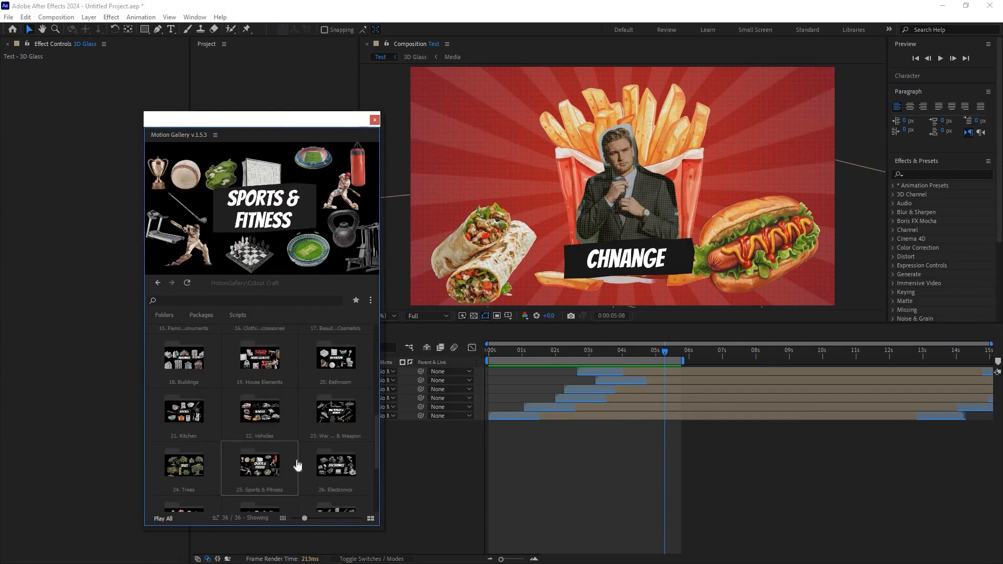